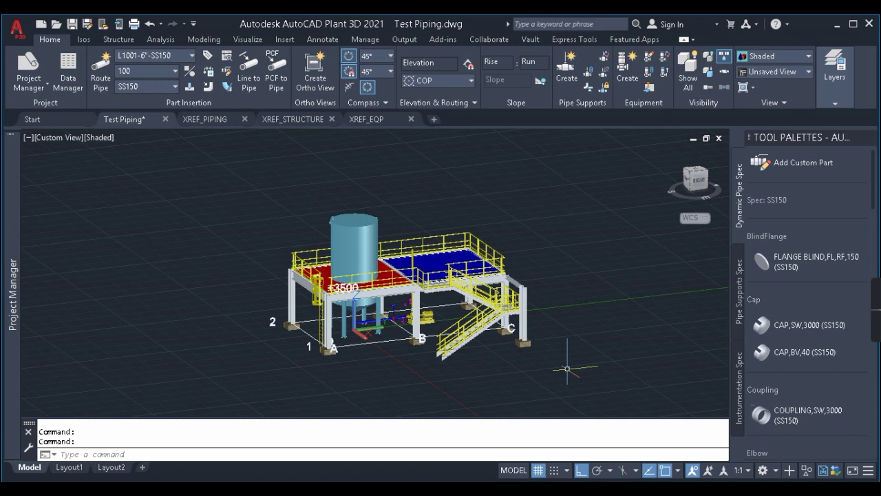
Step: Examine the tank, the pipe beneath it and the surrounding structure in the combined Test Piping model, leaving nothing selected
{"action": "scroll", "coordinate": [438, 296], "scroll_direction": "up", "scroll_amount": 2}
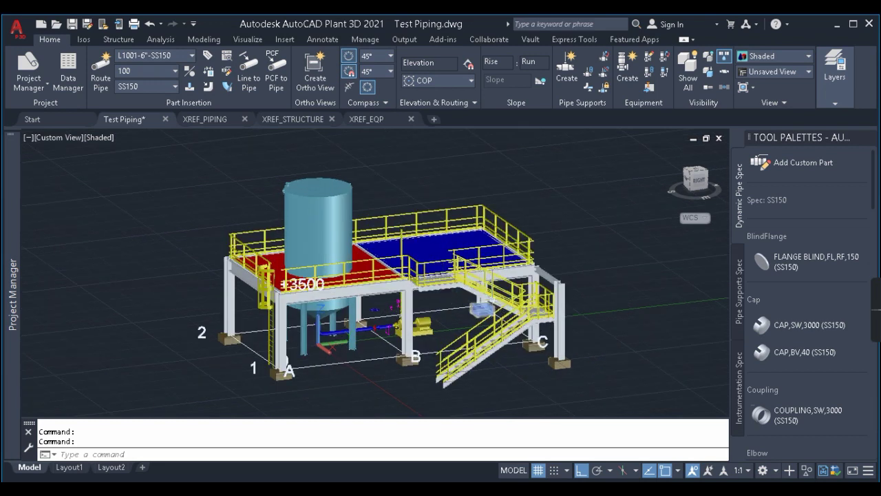
{"action": "mouse_move", "coordinate": [431, 254]}
{"action": "middle_mouse_down"}
{"action": "mouse_move", "coordinate": [453, 236]}
{"action": "mouse_move", "coordinate": [458, 211]}
{"action": "mouse_move", "coordinate": [432, 248]}
{"action": "middle_mouse_up"}
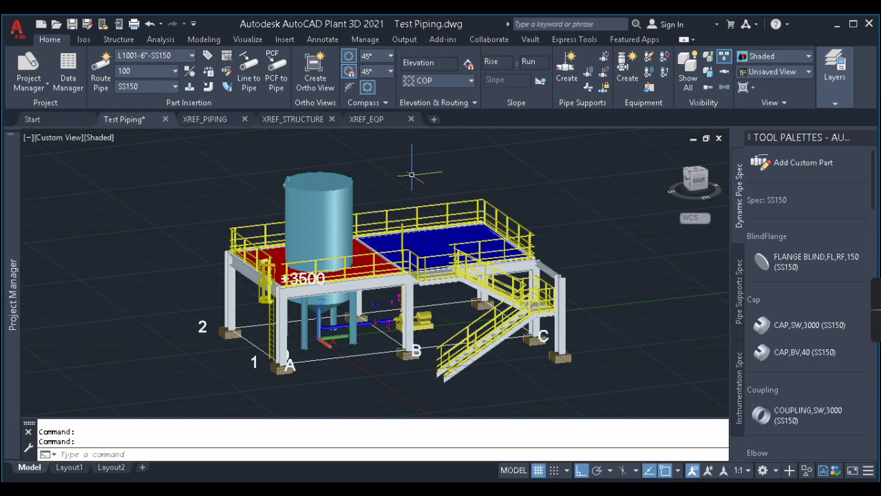
{"action": "middle_click_drag", "start_coordinate": [417, 166], "coordinate": [412, 170]}
{"action": "left_click", "coordinate": [318, 181]}
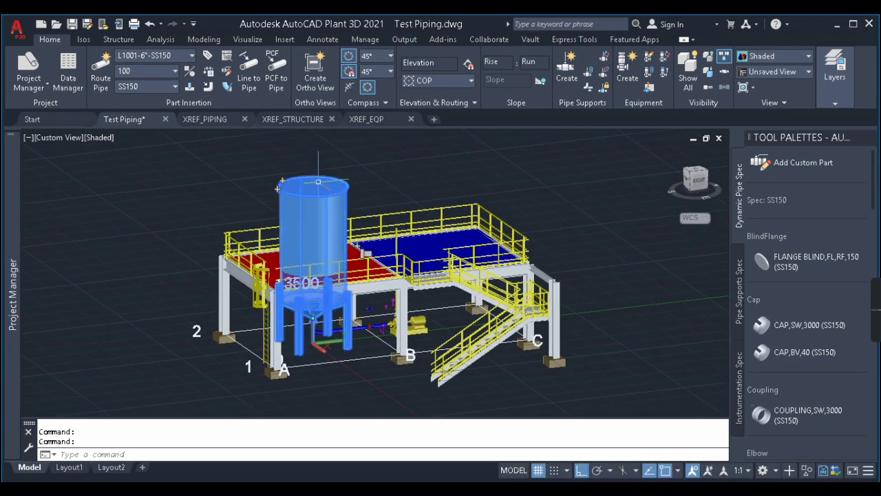
{"action": "left_click", "coordinate": [358, 329]}
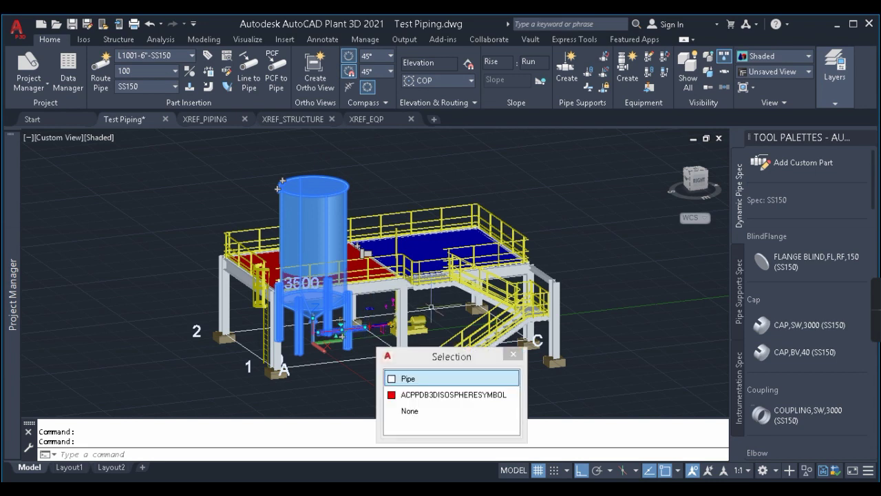
{"action": "left_click", "coordinate": [408, 378]}
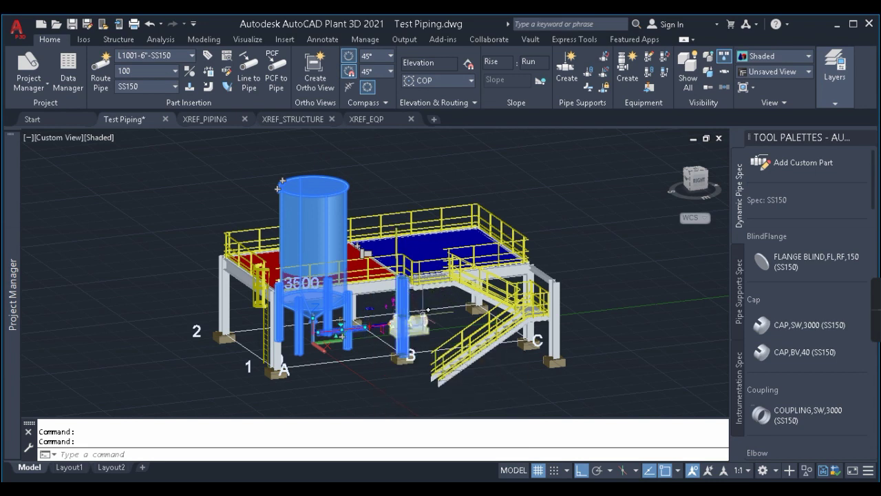
{"action": "key", "text": "Escape"}
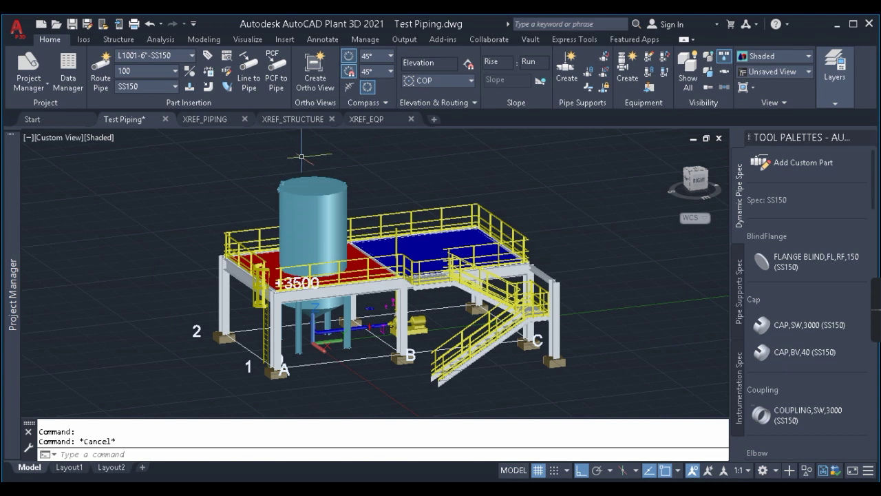
Step: Review the separate XREF_EQP, XREF_STRUCTURE and XREF_PIPING drawings alongside the combined Test Piping model, finishing in XREF_PIPING
{"action": "left_click", "coordinate": [376, 120]}
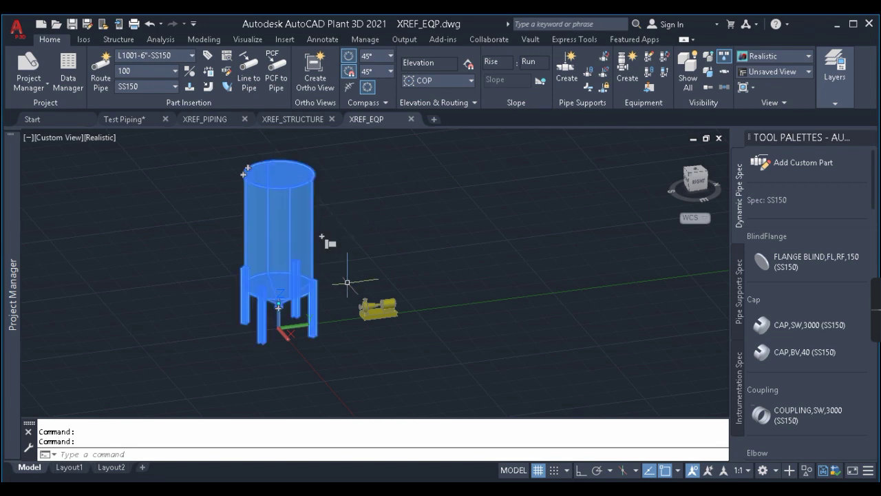
{"action": "key", "text": "Escape"}
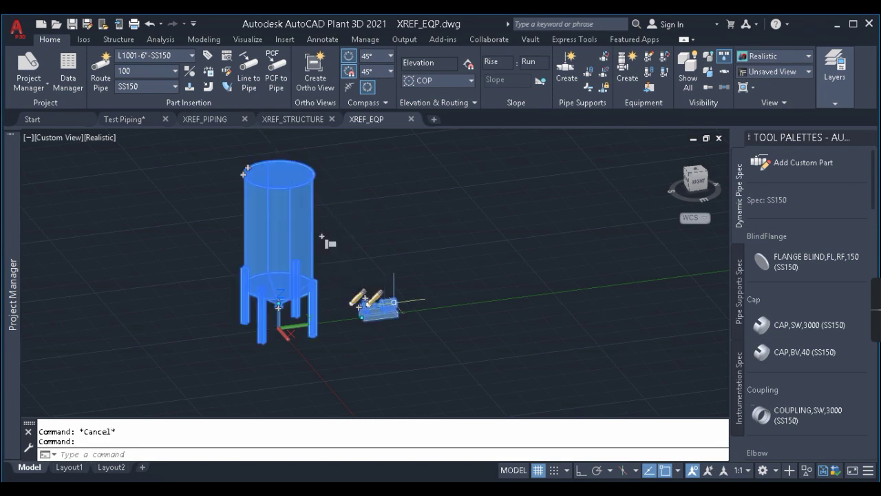
{"action": "left_click", "coordinate": [124, 119]}
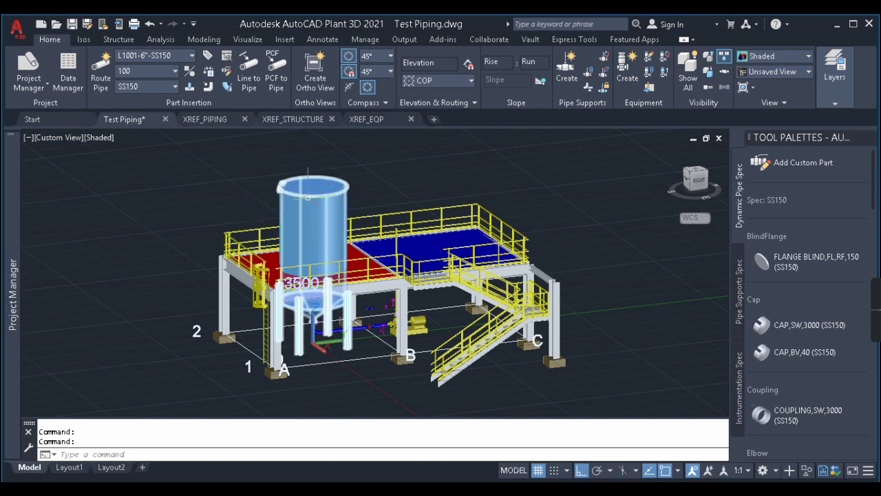
{"action": "left_click", "coordinate": [293, 119]}
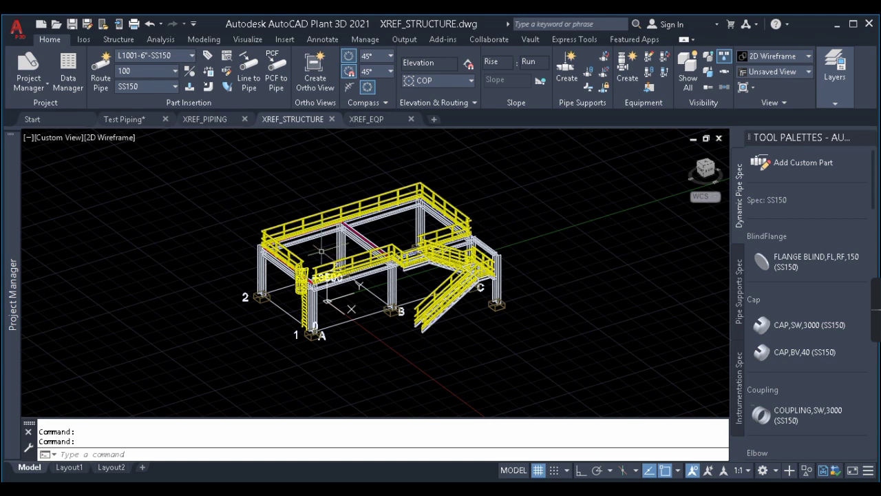
{"action": "left_click", "coordinate": [205, 119]}
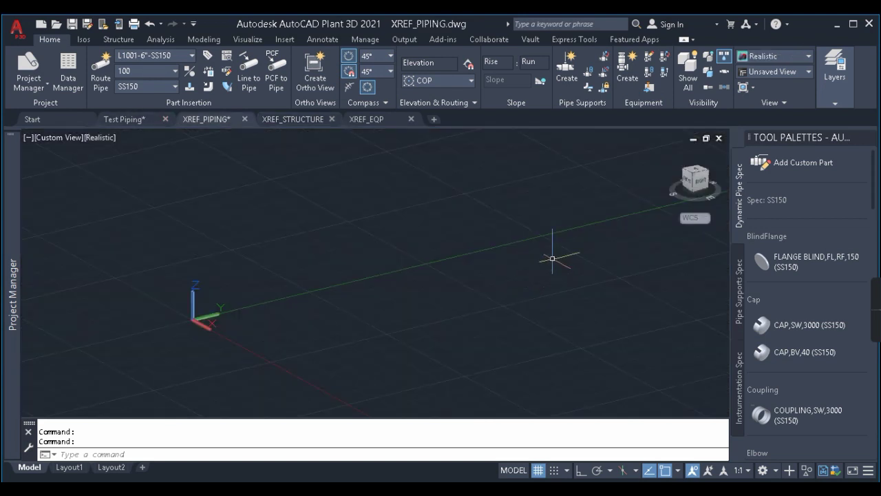
{"action": "middle_click_drag", "start_coordinate": [346, 340], "coordinate": [393, 314]}
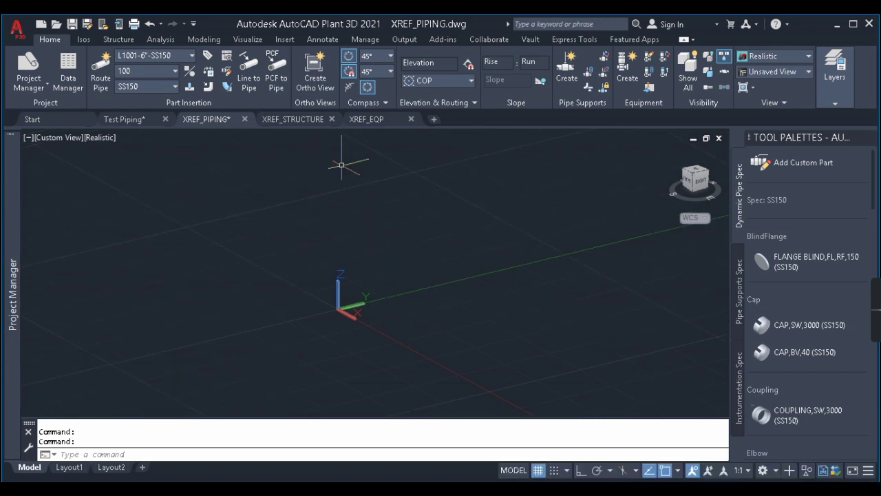
{"action": "left_click", "coordinate": [368, 120]}
{"action": "left_click", "coordinate": [299, 120]}
{"action": "left_click", "coordinate": [198, 119]}
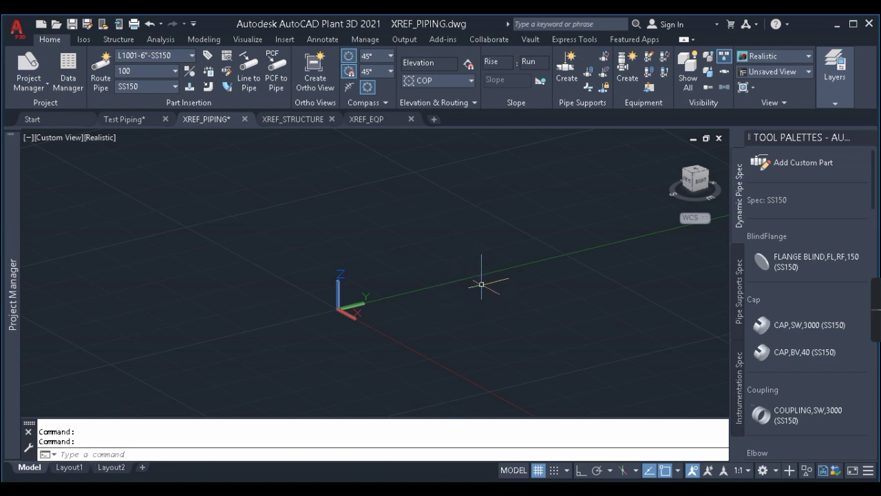
{"action": "middle_click_drag", "start_coordinate": [485, 289], "coordinate": [396, 333]}
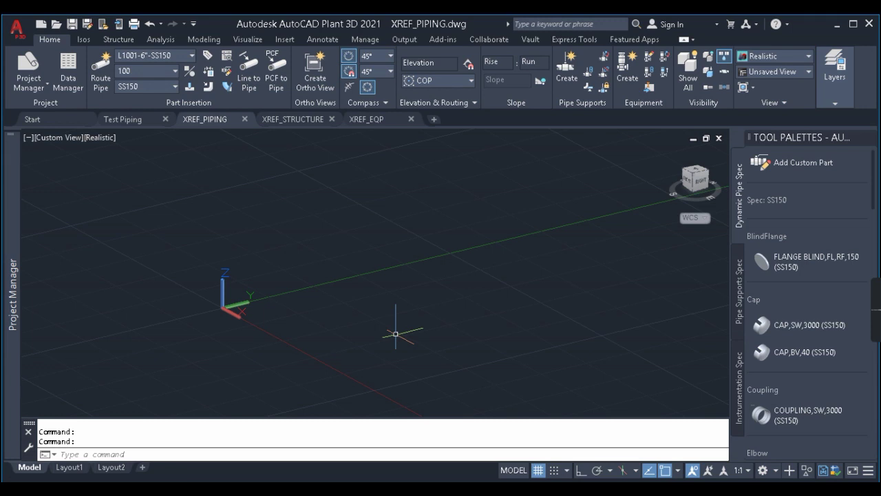
Step: Open the external references manager with XREF in the XREF_PIPING drawing and float it over the model area
{"action": "key", "text": "Escape"}
{"action": "type", "text": "XREF"}
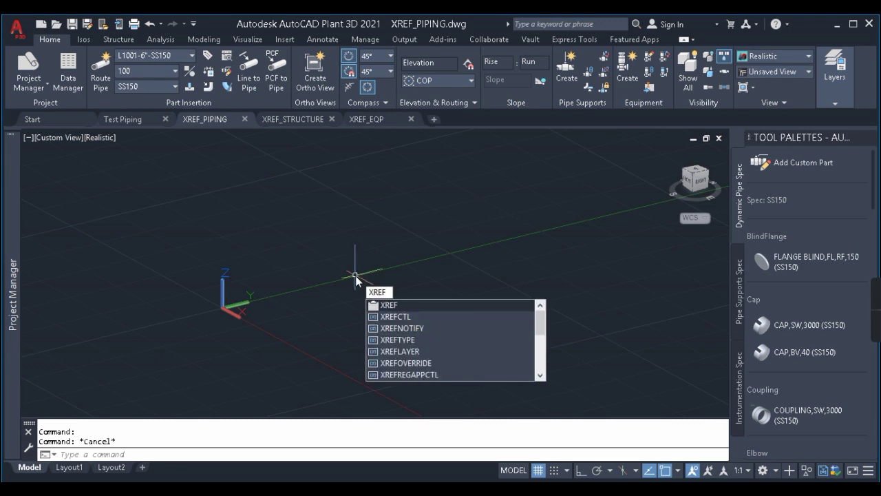
{"action": "key", "text": "Return"}
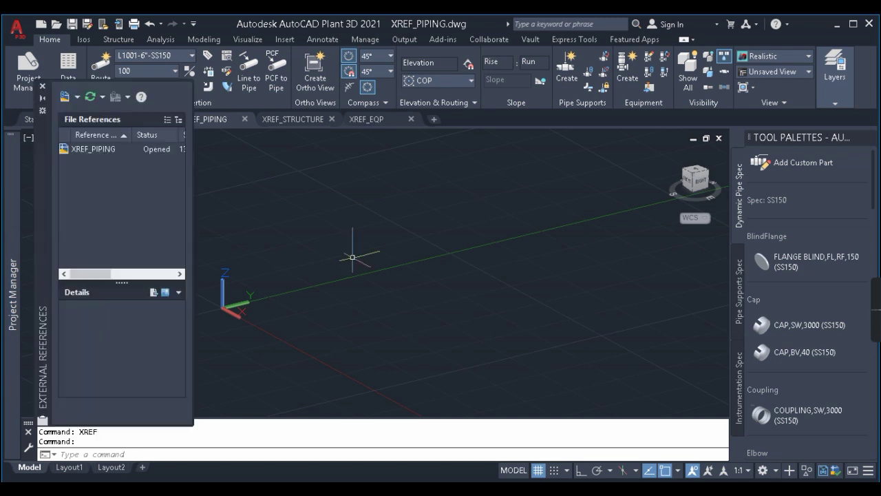
{"action": "mouse_move", "coordinate": [44, 172]}
{"action": "left_mouse_down"}
{"action": "mouse_move", "coordinate": [251, 171]}
{"action": "mouse_move", "coordinate": [459, 154]}
{"action": "left_mouse_up"}
{"action": "left_click_drag", "start_coordinate": [453, 187], "coordinate": [452, 184]}
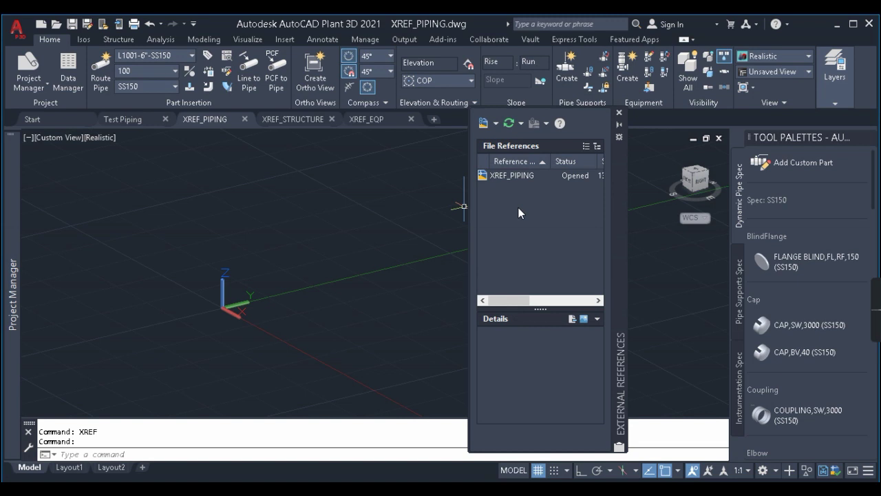
Step: Check the file references listed for the XREF_STRUCTURE, XREF_EQP and XREF_PIPING drawings, ending in XREF_PIPING
{"action": "key", "text": "ctrl+Tab"}
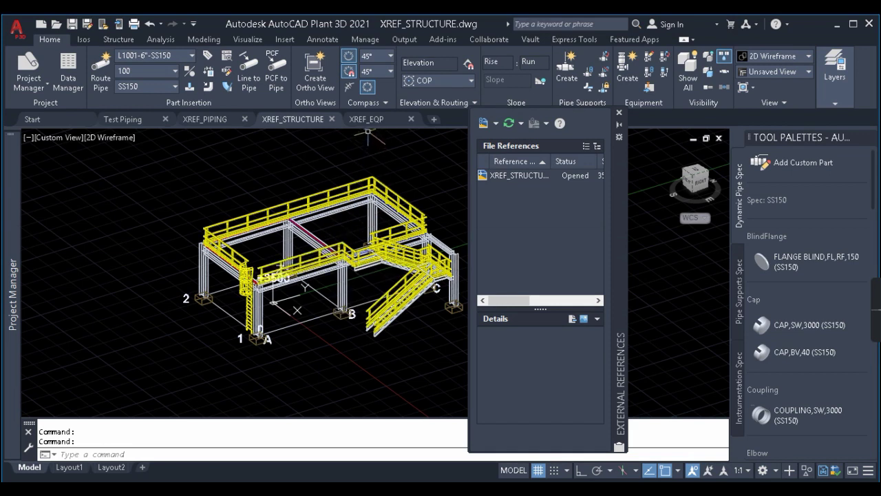
{"action": "left_click", "coordinate": [371, 120]}
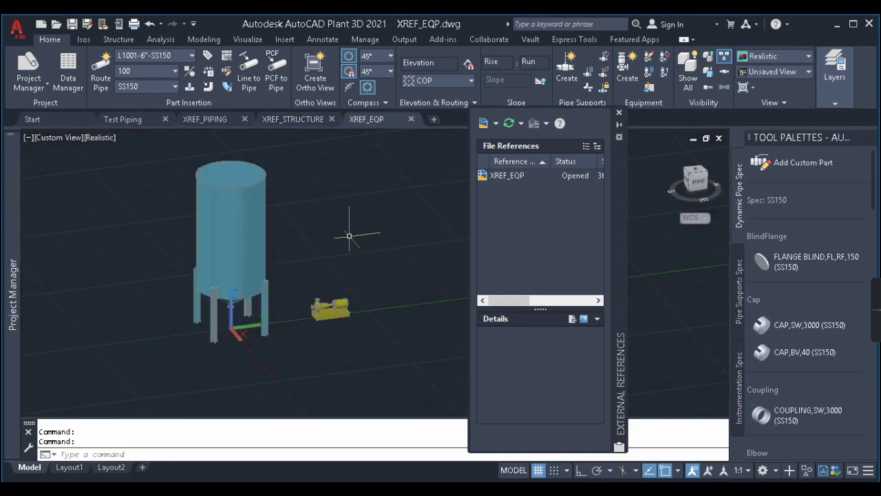
{"action": "left_click", "coordinate": [205, 120]}
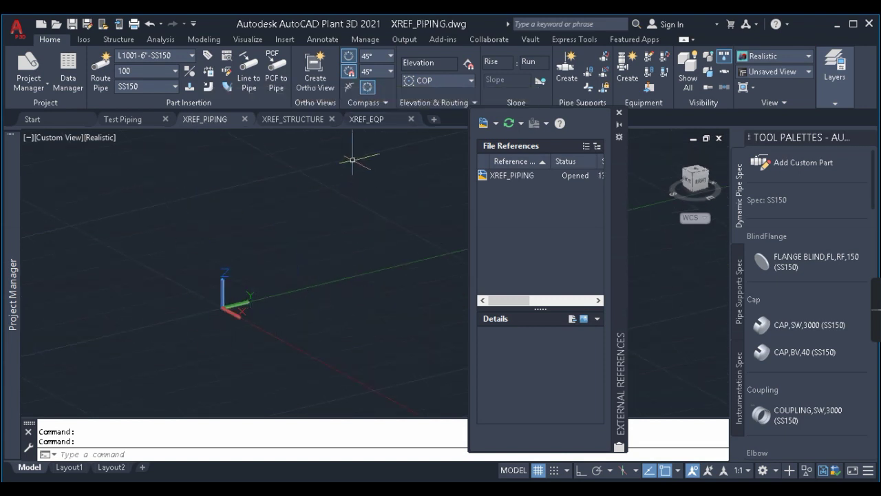
{"action": "left_click", "coordinate": [310, 119]}
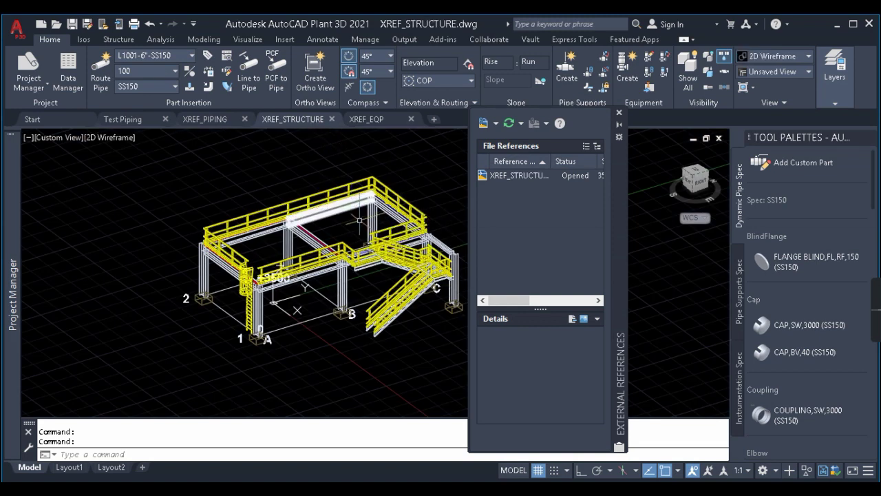
{"action": "left_click", "coordinate": [366, 119]}
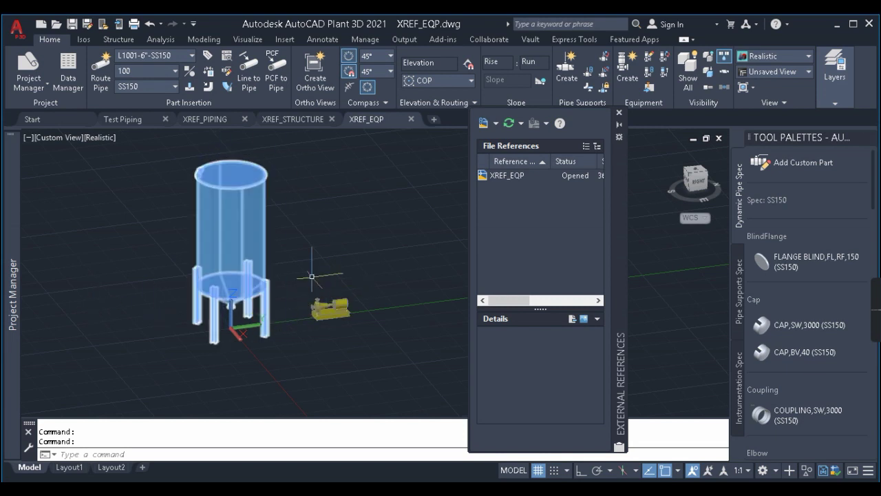
{"action": "left_click", "coordinate": [201, 121]}
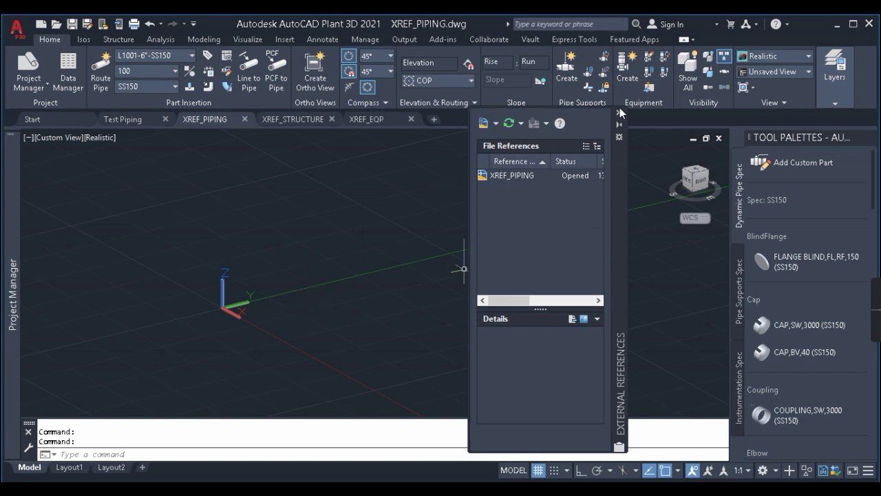
{"action": "left_click", "coordinate": [495, 124]}
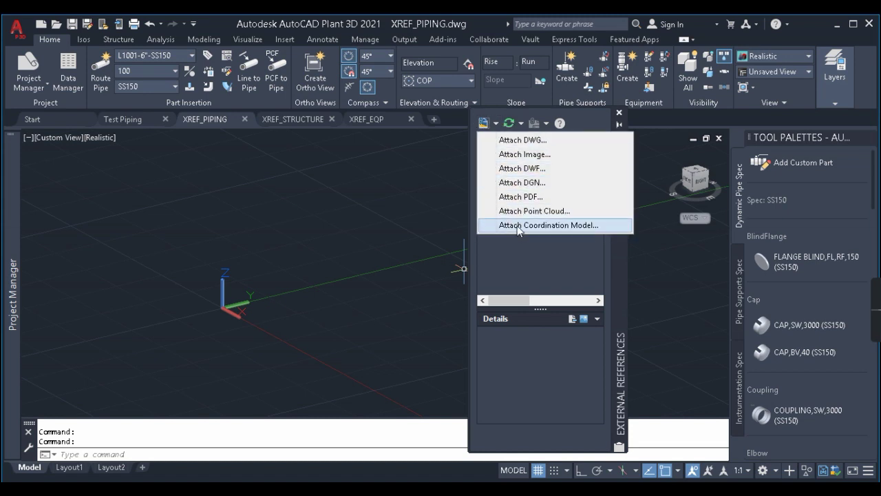
{"action": "left_click", "coordinate": [523, 251]}
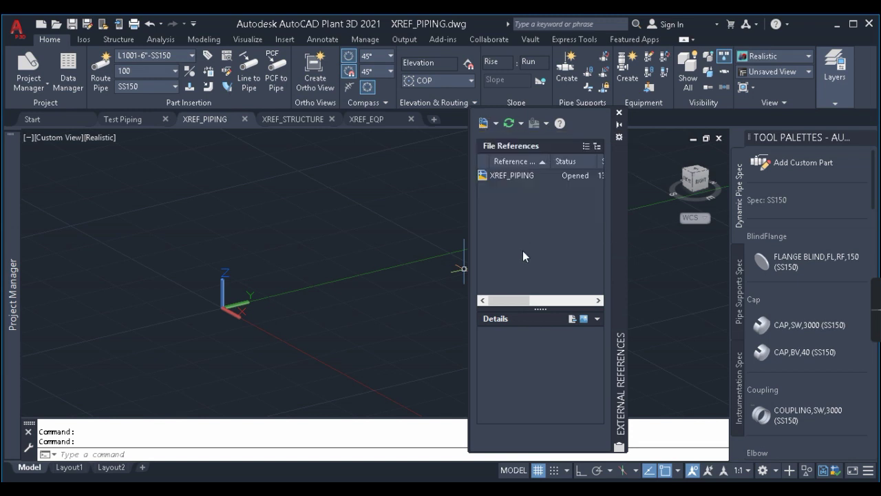
{"action": "left_click", "coordinate": [522, 124]}
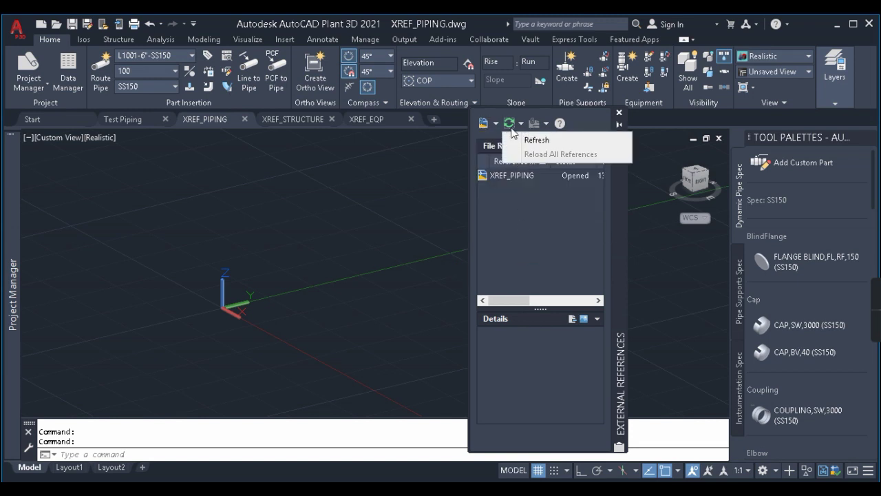
{"action": "left_click", "coordinate": [521, 242]}
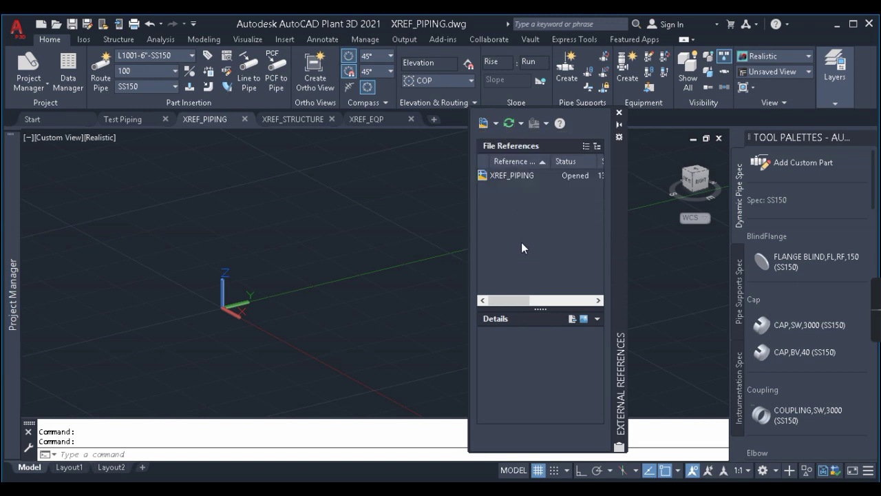
{"action": "left_click", "coordinate": [492, 124]}
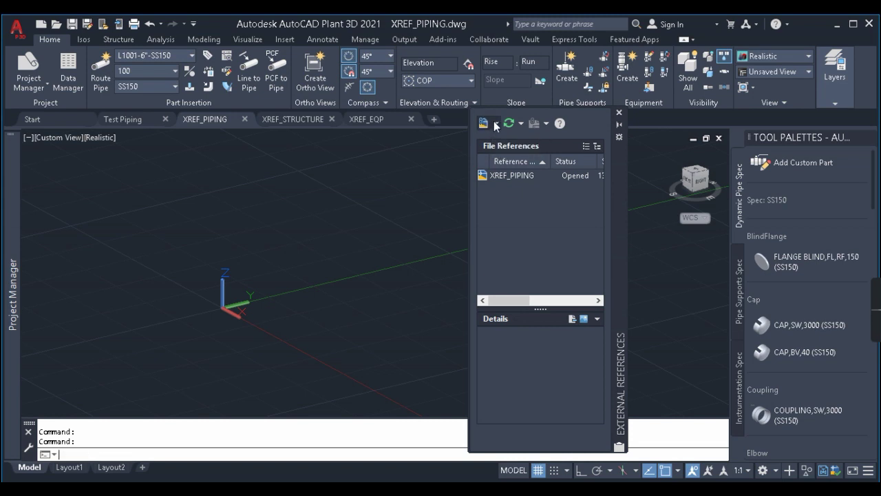
{"action": "left_click", "coordinate": [638, 90]}
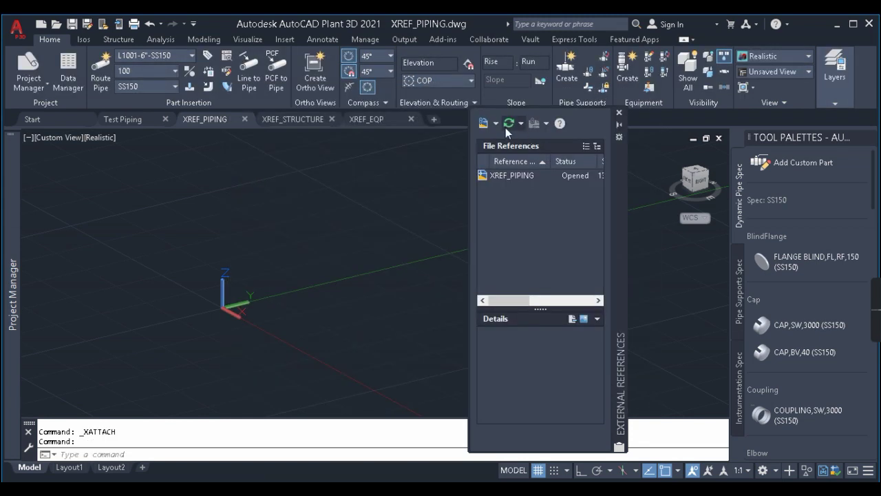
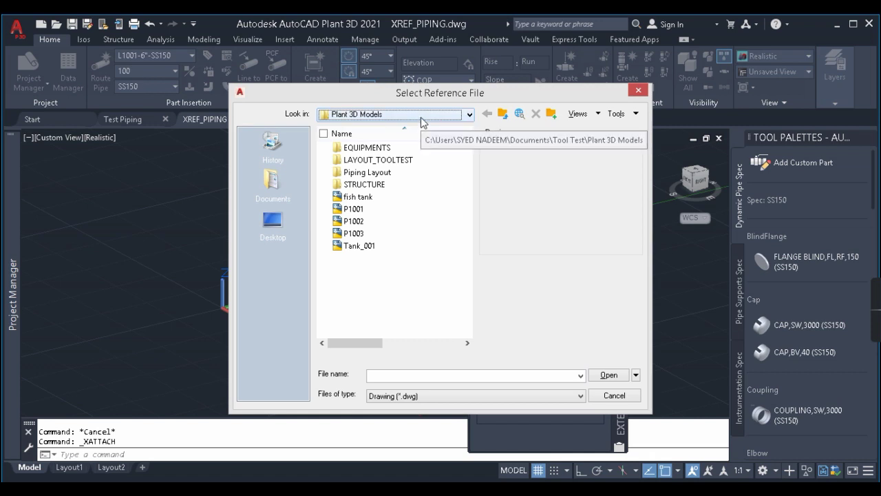
Step: Choose the XREF_STRUCTURE drawing from the STRUCTURE folder as the external reference to attach
{"action": "double_click", "coordinate": [365, 185]}
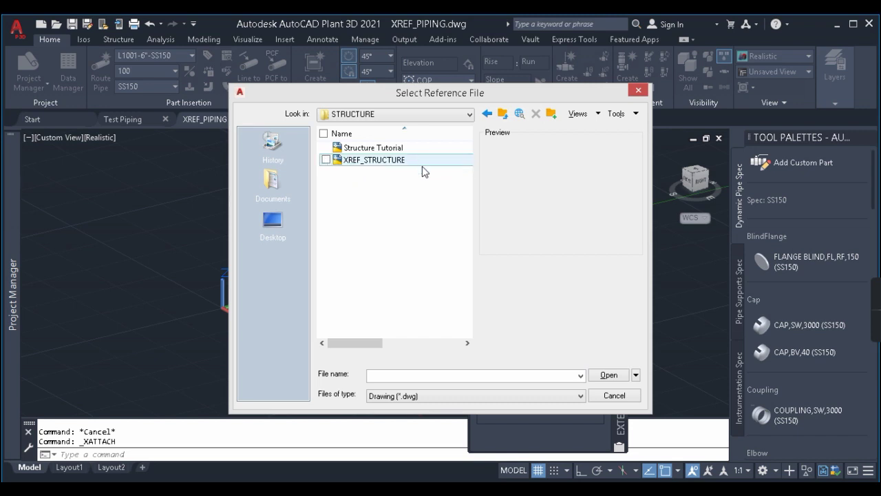
{"action": "left_click", "coordinate": [377, 161]}
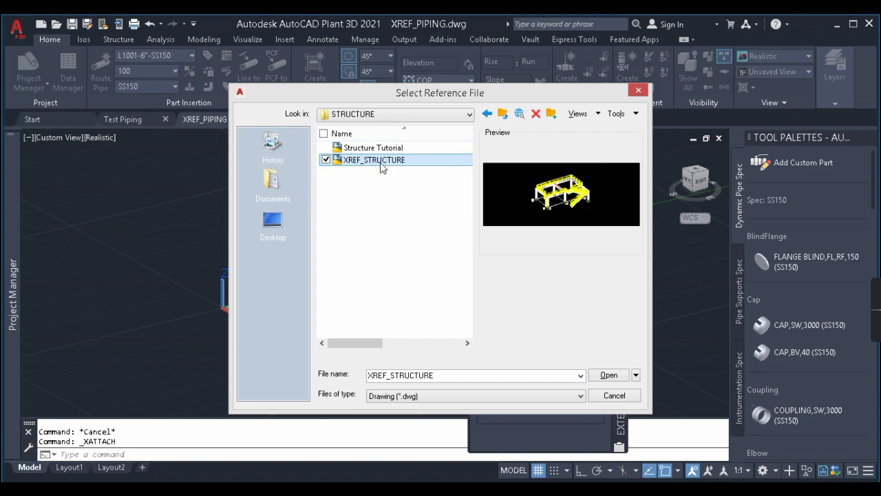
{"action": "left_click", "coordinate": [605, 376]}
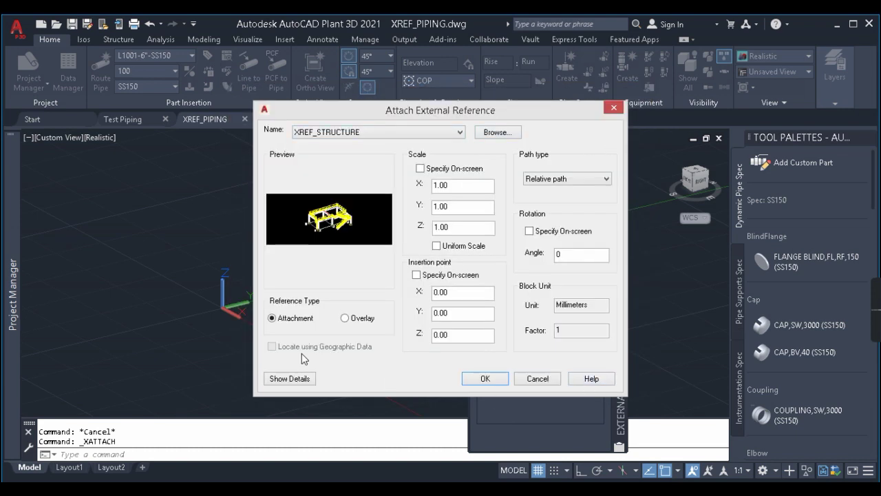
Step: Try the on-screen and uniform scale options for the structure reference, switching both back off
{"action": "left_click", "coordinate": [420, 169]}
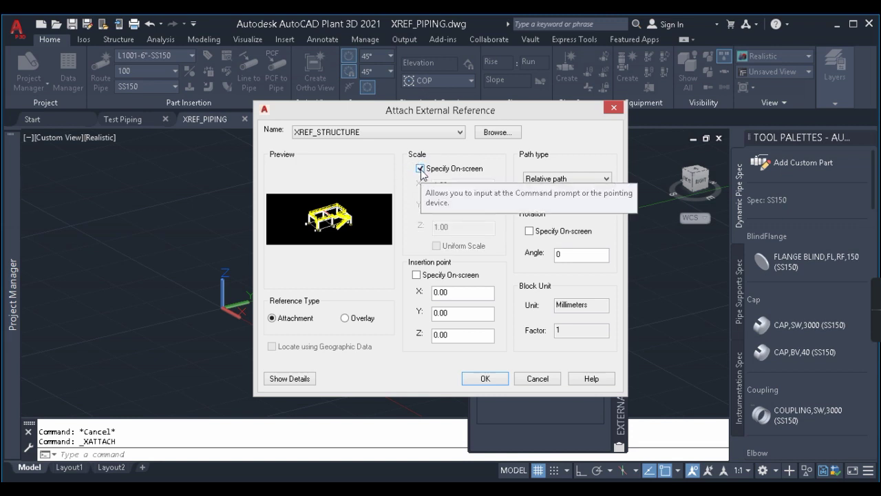
{"action": "left_click", "coordinate": [419, 169]}
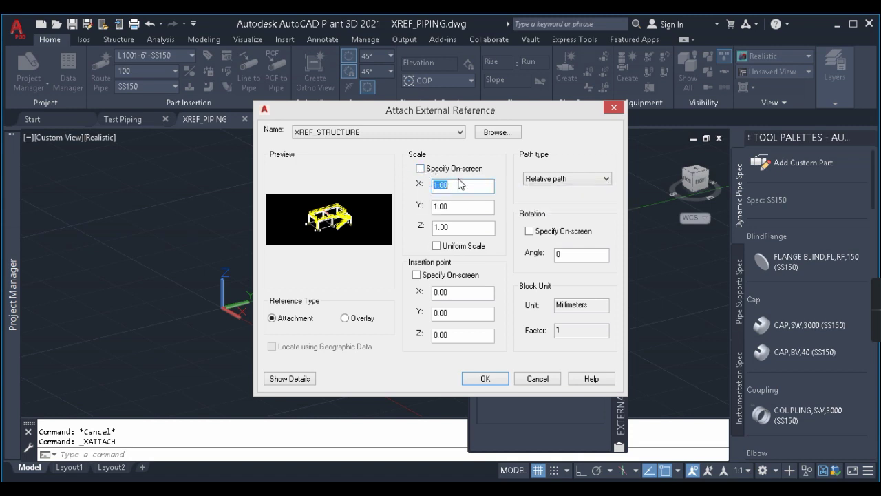
{"action": "double_click", "coordinate": [452, 184]}
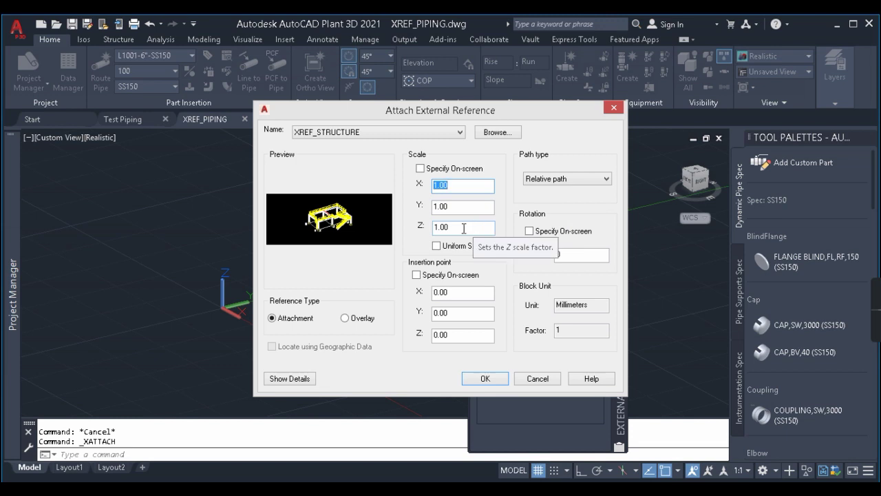
{"action": "left_click", "coordinate": [420, 169]}
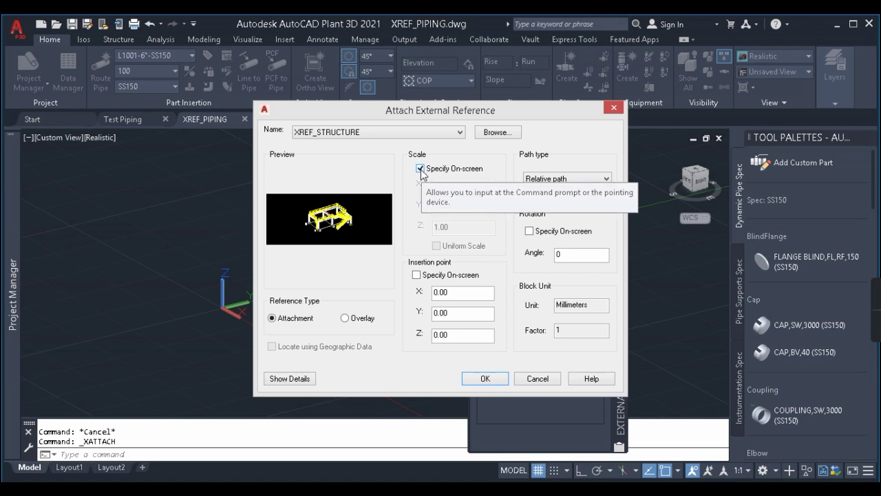
{"action": "left_click", "coordinate": [420, 169]}
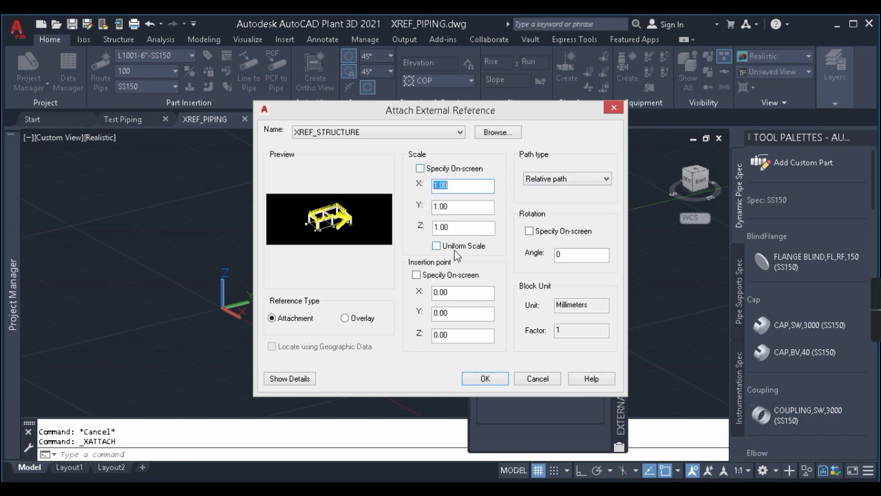
{"action": "left_click", "coordinate": [437, 247]}
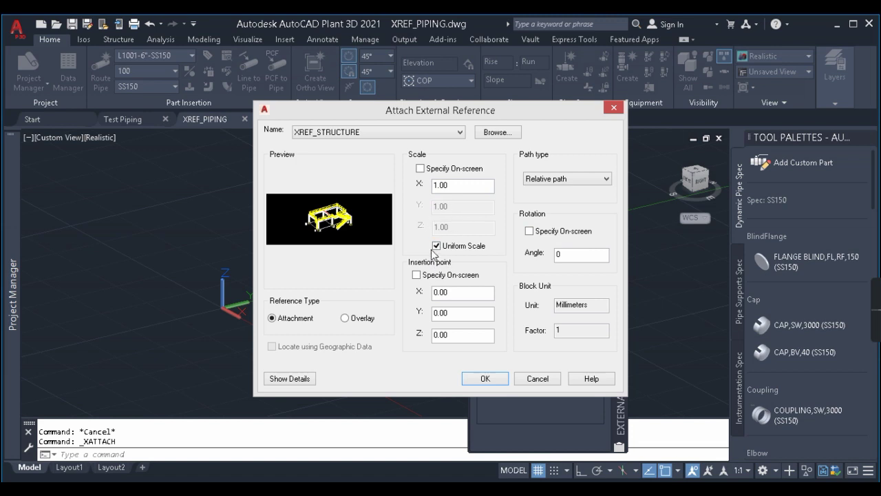
{"action": "left_click", "coordinate": [437, 247]}
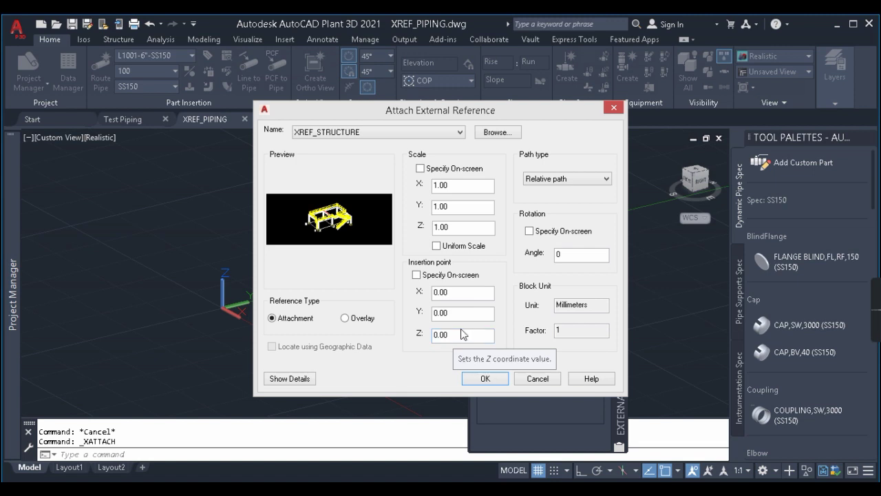
Step: Try the on-screen insertion point and rotation options and the reference types, returning to fixed values and Attachment
{"action": "left_click", "coordinate": [448, 279]}
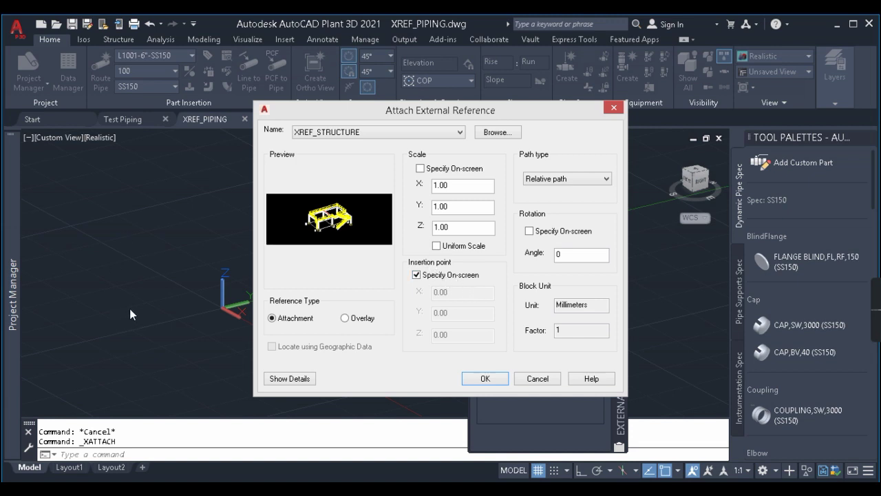
{"action": "left_click", "coordinate": [416, 274]}
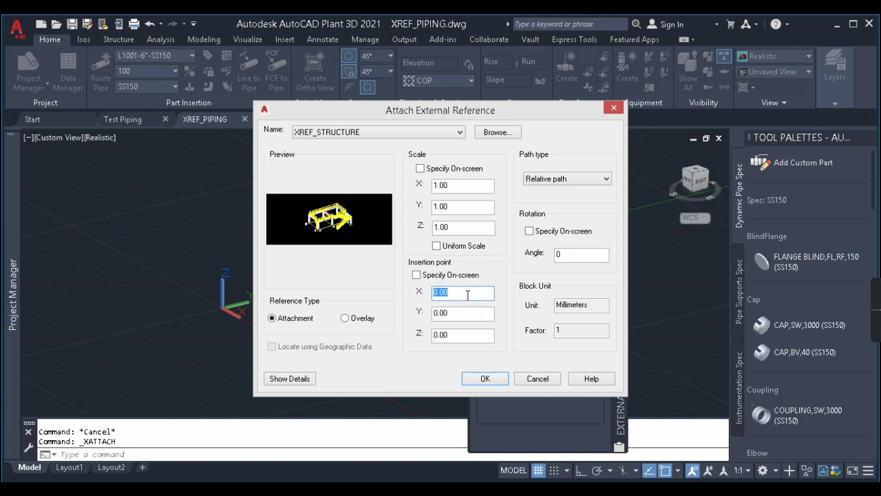
{"action": "left_click", "coordinate": [466, 295]}
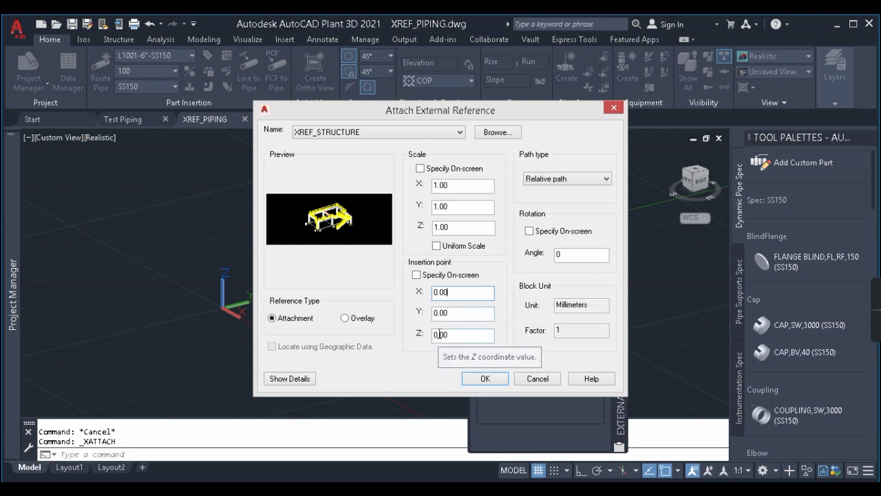
{"action": "left_click", "coordinate": [358, 323]}
{"action": "left_click", "coordinate": [286, 324]}
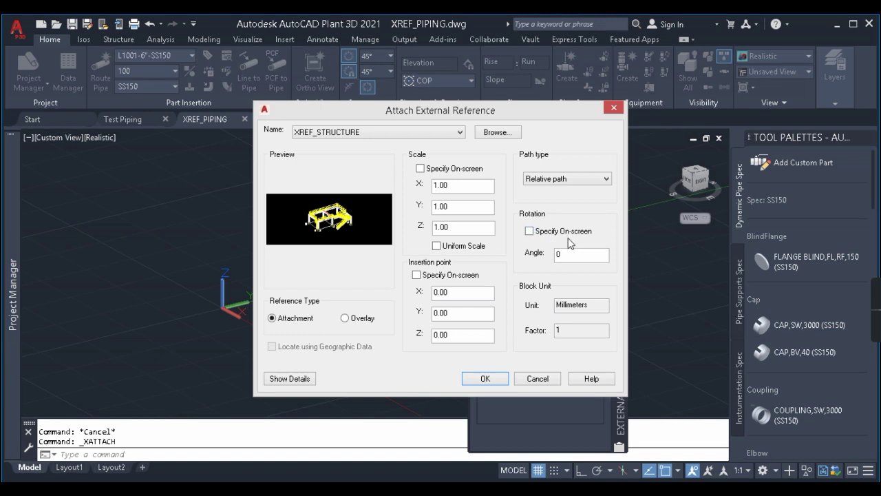
{"action": "left_click", "coordinate": [576, 256]}
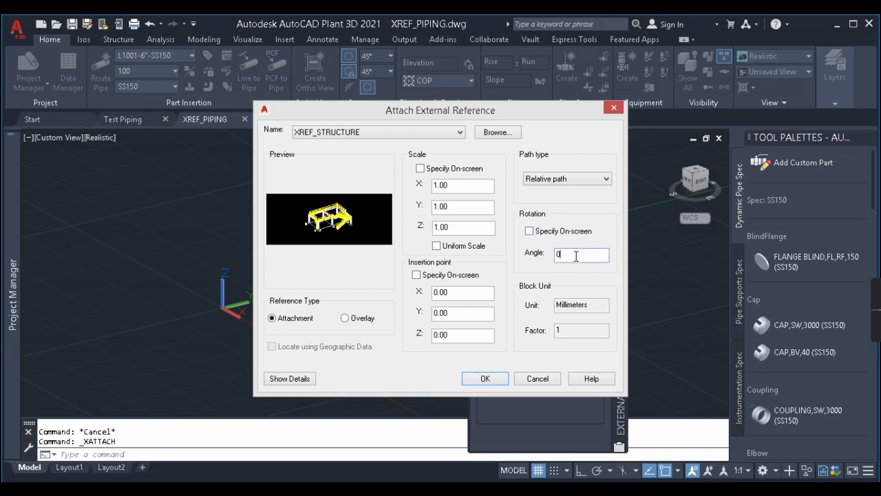
{"action": "left_click", "coordinate": [529, 231]}
{"action": "left_click", "coordinate": [529, 232]}
Step: Attach XREF_STRUCTURE as an Attachment with scale 1.00, insertion point 0,0,0 and rotation angle 0
{"action": "left_click", "coordinate": [482, 379]}
{"action": "scroll", "coordinate": [312, 318], "scroll_direction": "down", "scroll_amount": 2}
{"action": "left_click", "coordinate": [516, 187]}
{"action": "scroll", "coordinate": [312, 319], "scroll_direction": "down", "scroll_amount": 1}
{"action": "key", "text": "Escape"}
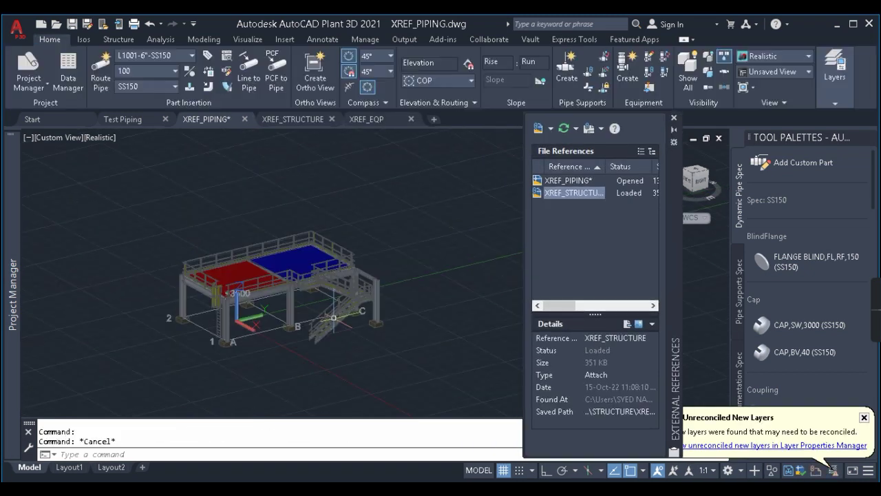
Step: Compare the attached structure in XREF_PIPING with the original XREF_STRUCTURE drawing by selecting it, leaving nothing selected
{"action": "left_click", "coordinate": [333, 318]}
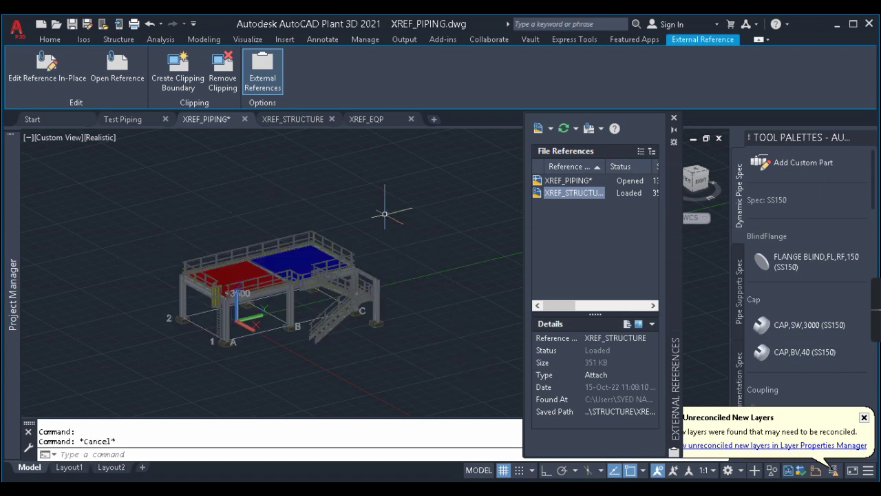
{"action": "left_click", "coordinate": [296, 119]}
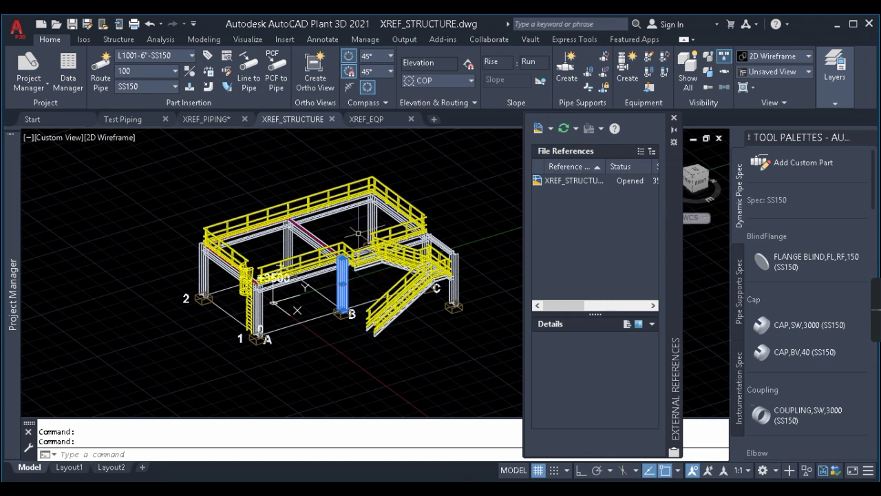
{"action": "key", "text": "Escape"}
{"action": "left_click", "coordinate": [207, 119]}
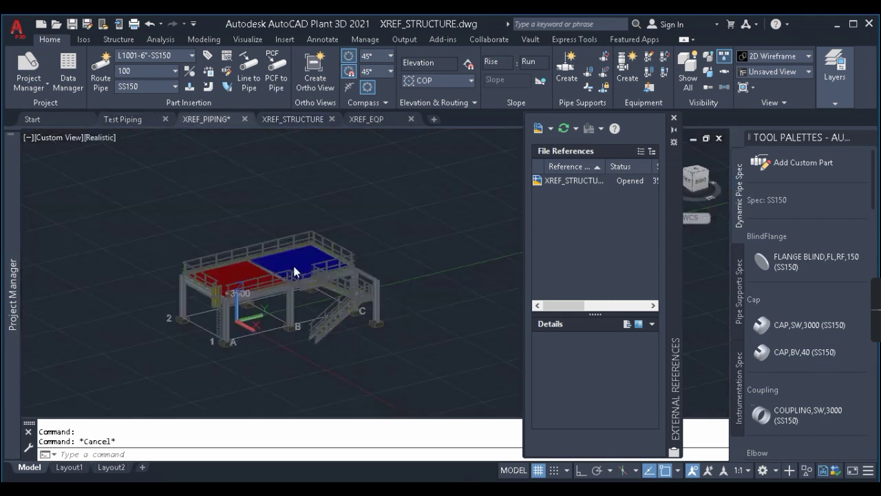
{"action": "left_click", "coordinate": [293, 240]}
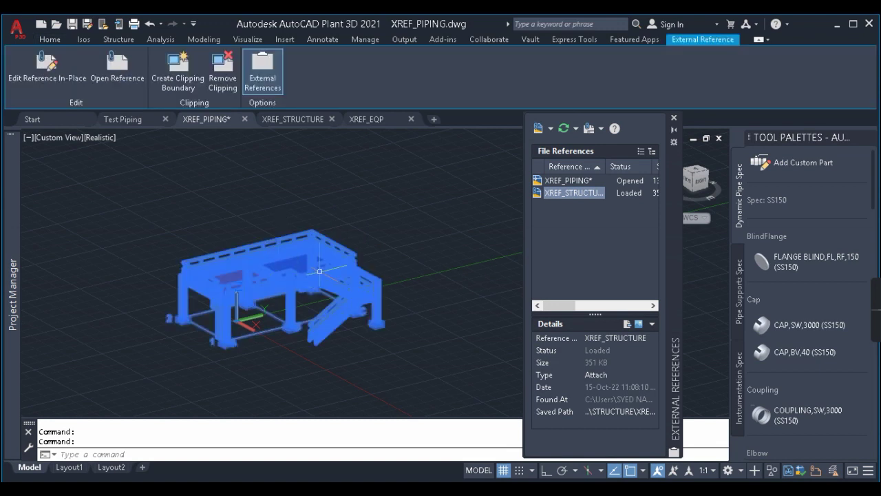
{"action": "key", "text": "Escape"}
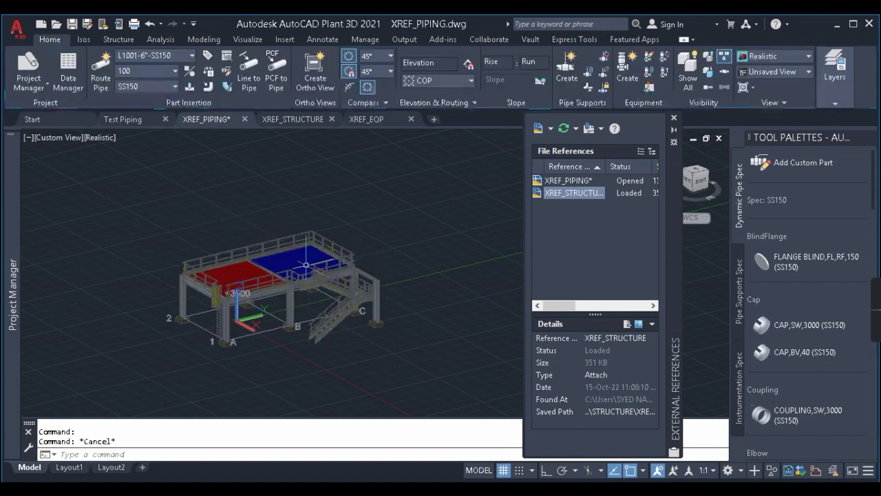
{"action": "left_click", "coordinate": [550, 129]}
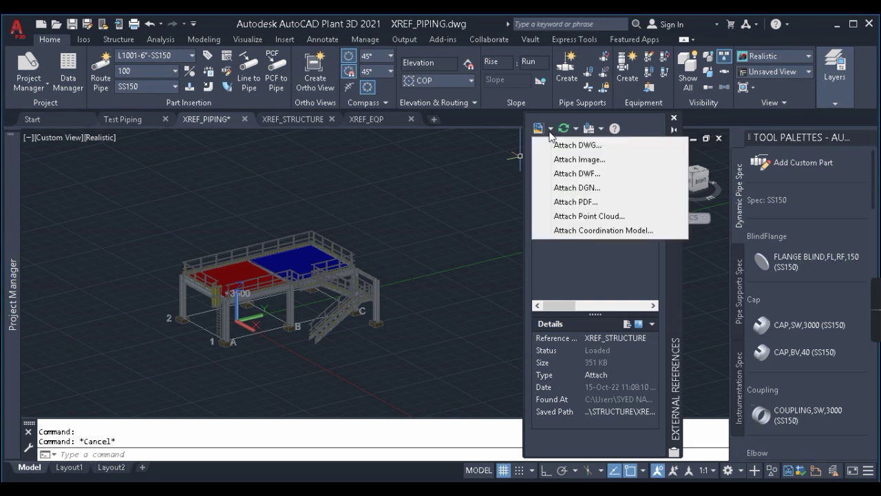
{"action": "left_click", "coordinate": [444, 203]}
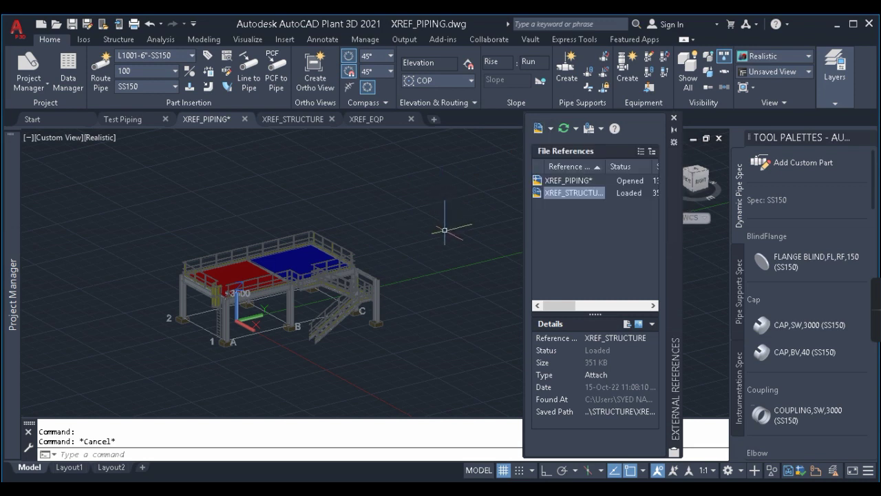
{"action": "type", "text": "XA"}
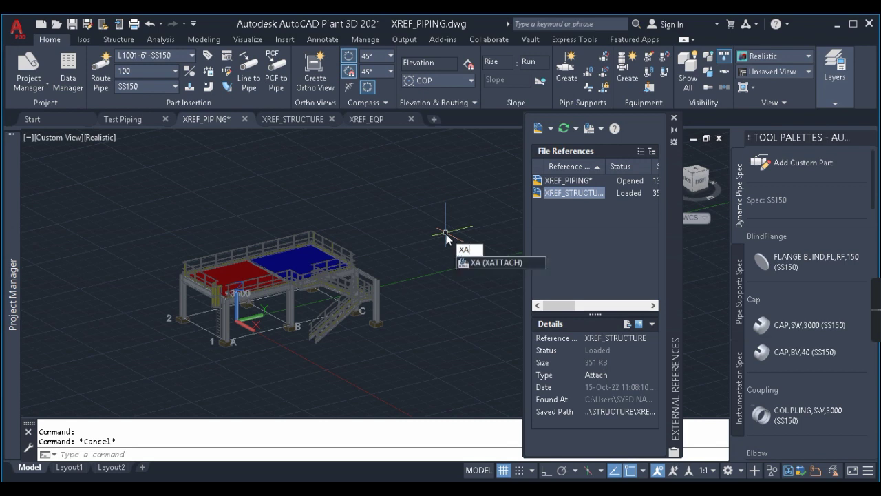
{"action": "key", "text": "Return"}
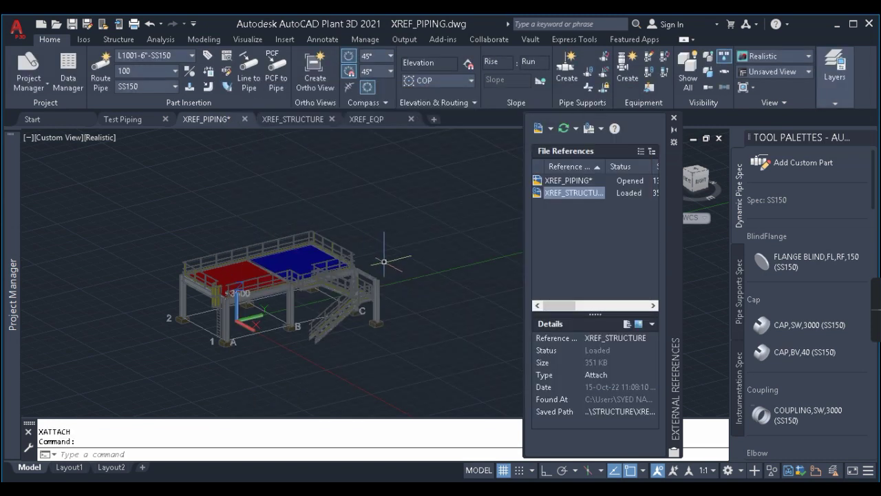
{"action": "type", "text": "XA"}
{"action": "key", "text": "Escape"}
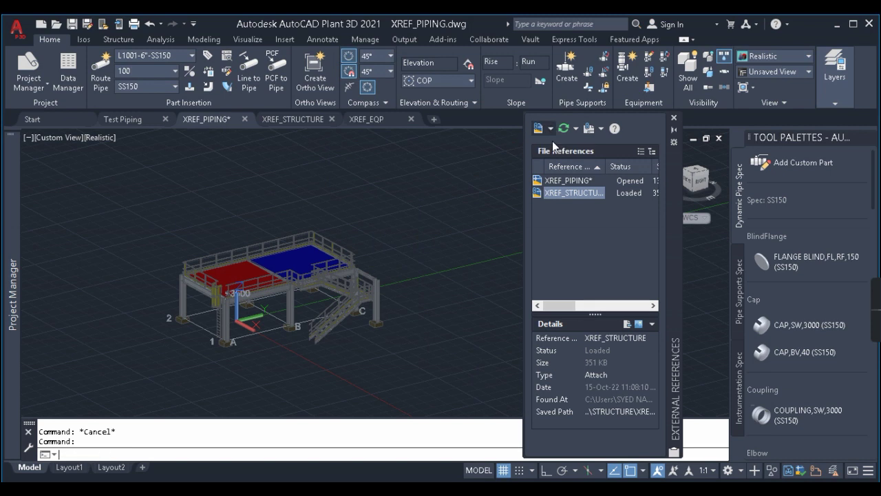
{"action": "left_click", "coordinate": [550, 131]}
{"action": "left_click", "coordinate": [637, 90]}
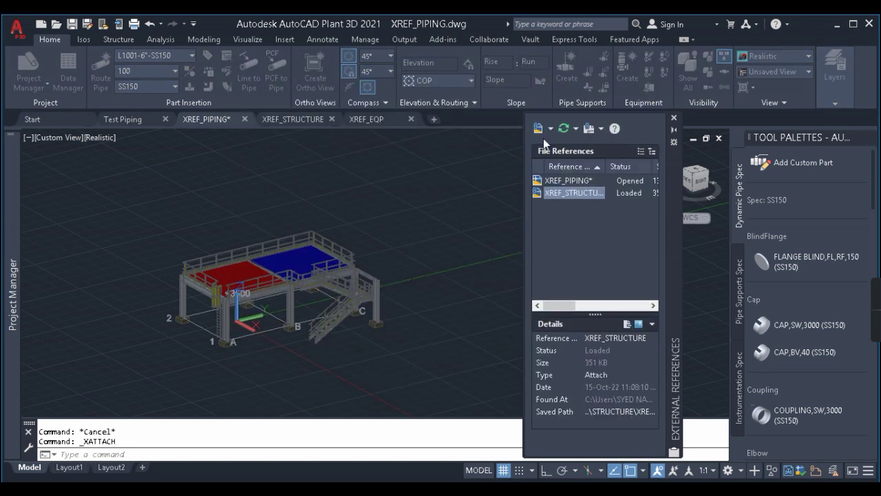
Step: Attach the XREF_EQP drawing from the EQUIPMENTS folder as an Attachment with scale 1.00, insertion point 0,0,0 and rotation 0
{"action": "left_click", "coordinate": [551, 128]}
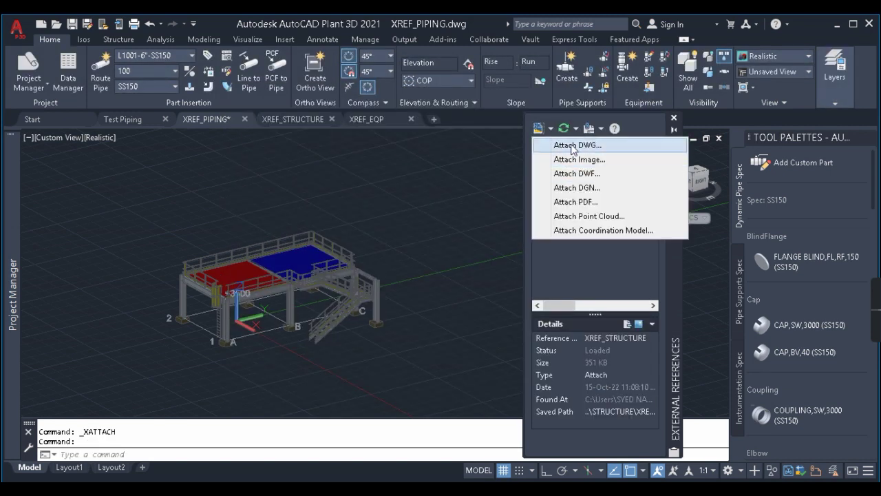
{"action": "left_click", "coordinate": [572, 146]}
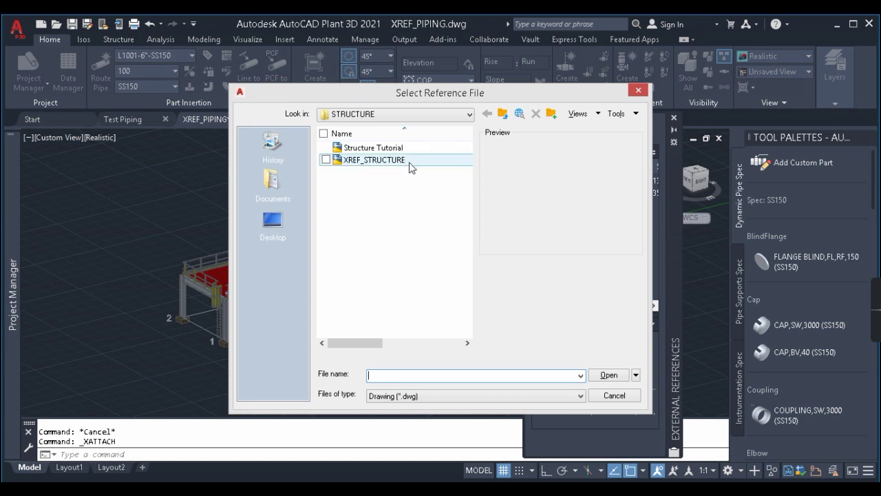
{"action": "left_click", "coordinate": [502, 115]}
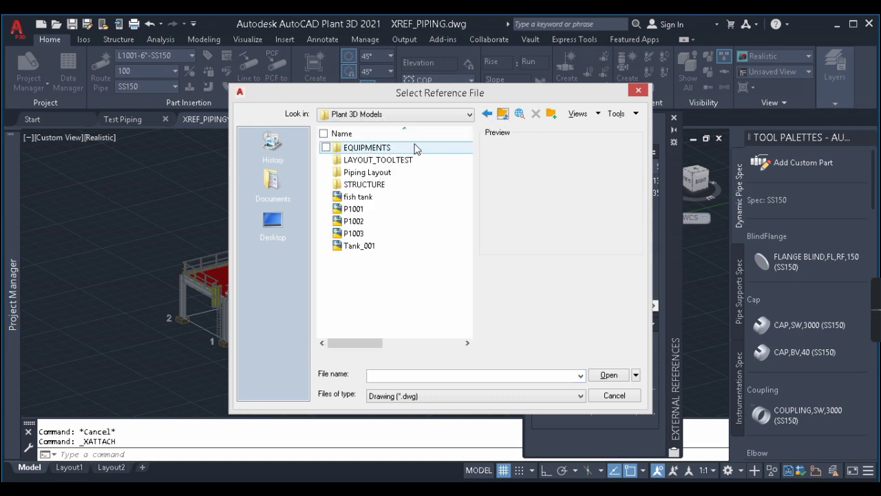
{"action": "double_click", "coordinate": [365, 149]}
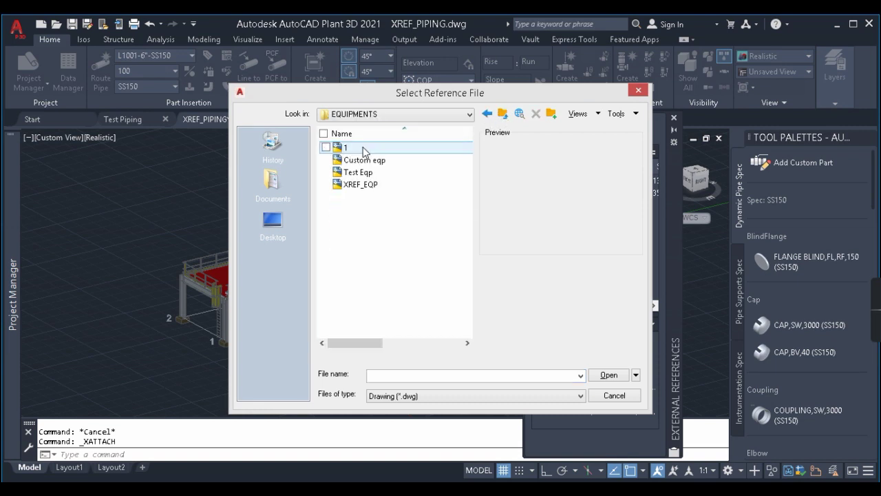
{"action": "left_click", "coordinate": [362, 185]}
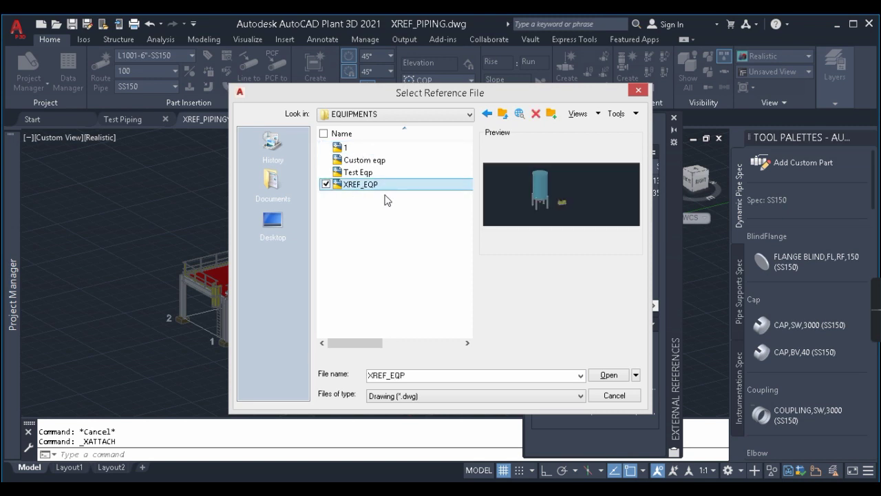
{"action": "left_click", "coordinate": [607, 375]}
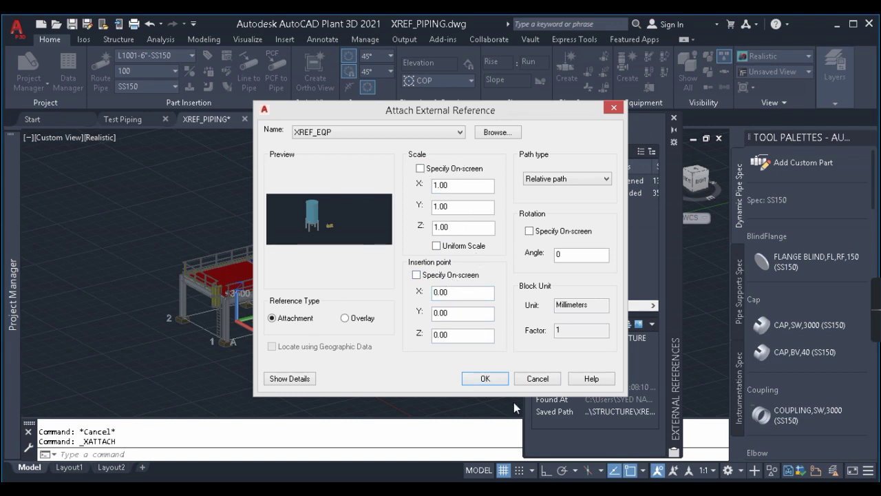
{"action": "left_click", "coordinate": [486, 379]}
{"action": "scroll", "coordinate": [276, 261], "scroll_direction": "up", "scroll_amount": 2}
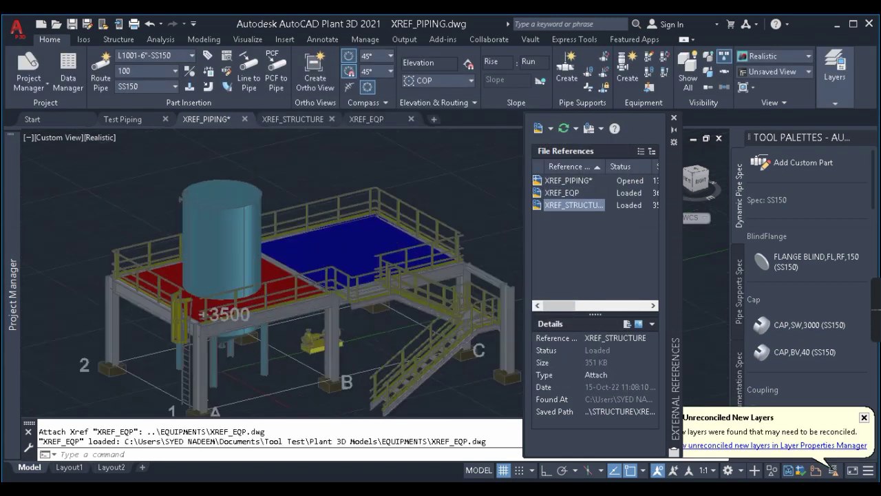
Step: Check the XREF_EQP reference details and examine the attached equipment in the model, selecting the tank and pump reference
{"action": "left_click", "coordinate": [561, 192]}
{"action": "scroll", "coordinate": [134, 138], "scroll_direction": "up", "scroll_amount": 4}
{"action": "scroll", "coordinate": [134, 138], "scroll_direction": "down", "scroll_amount": 2}
{"action": "key", "text": "Escape"}
{"action": "scroll", "coordinate": [334, 356], "scroll_direction": "down", "scroll_amount": 2}
{"action": "left_click", "coordinate": [271, 268]}
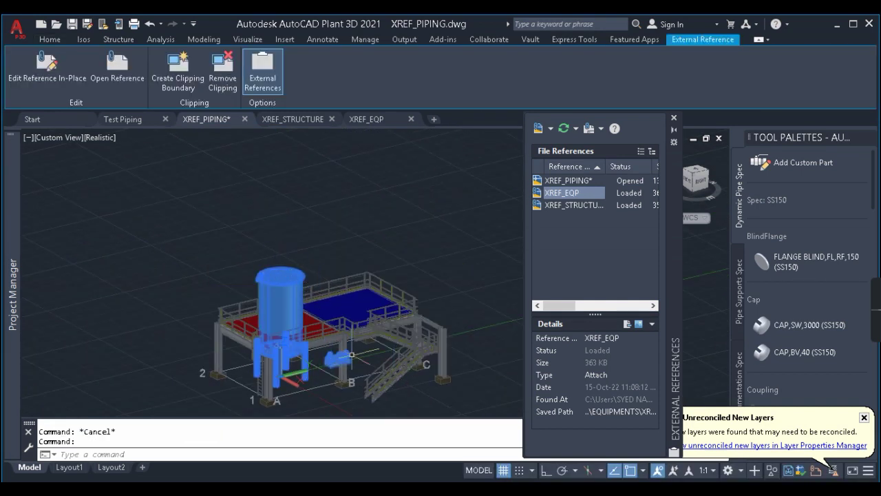
Step: Compare the attached equipment with the original XREF_EQP drawing by selecting its tank there, clear the selection and return to XREF_PIPING
{"action": "key", "text": "Escape"}
{"action": "left_click", "coordinate": [366, 118]}
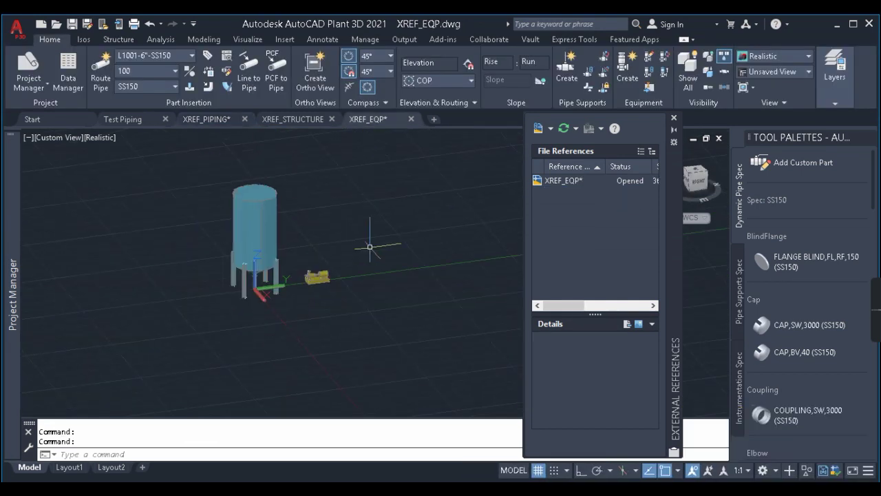
{"action": "left_click", "coordinate": [250, 210]}
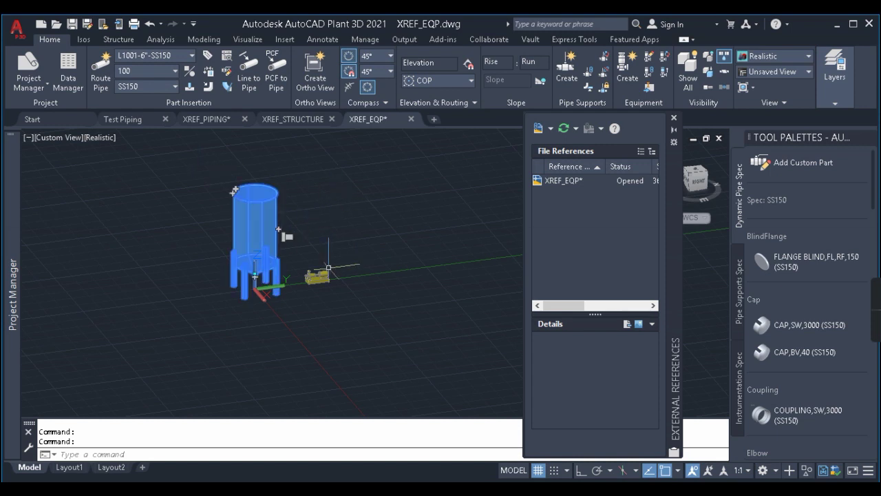
{"action": "key", "text": "Escape"}
{"action": "mouse_move", "coordinate": [371, 121]}
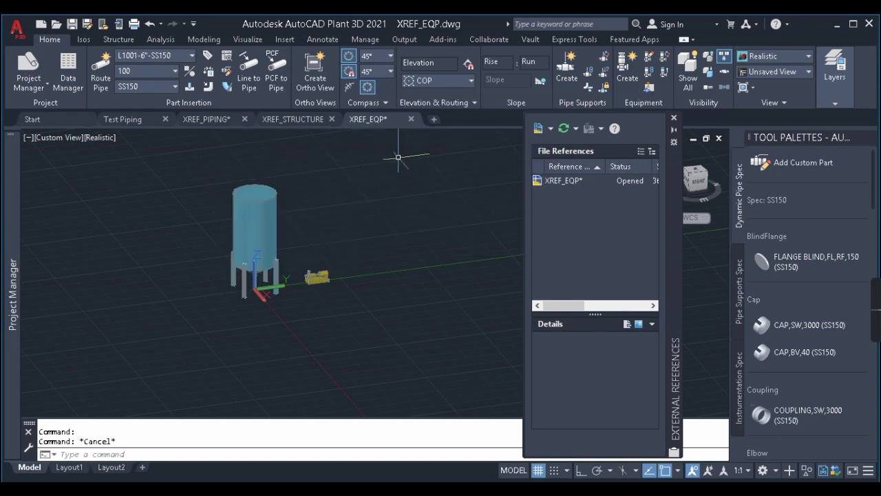
{"action": "left_click", "coordinate": [227, 121]}
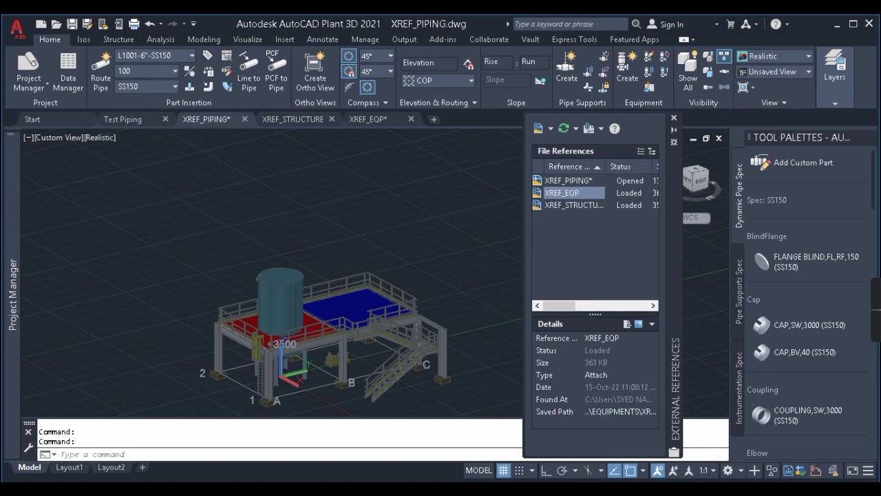
{"action": "left_click_drag", "start_coordinate": [673, 246], "coordinate": [652, 229]}
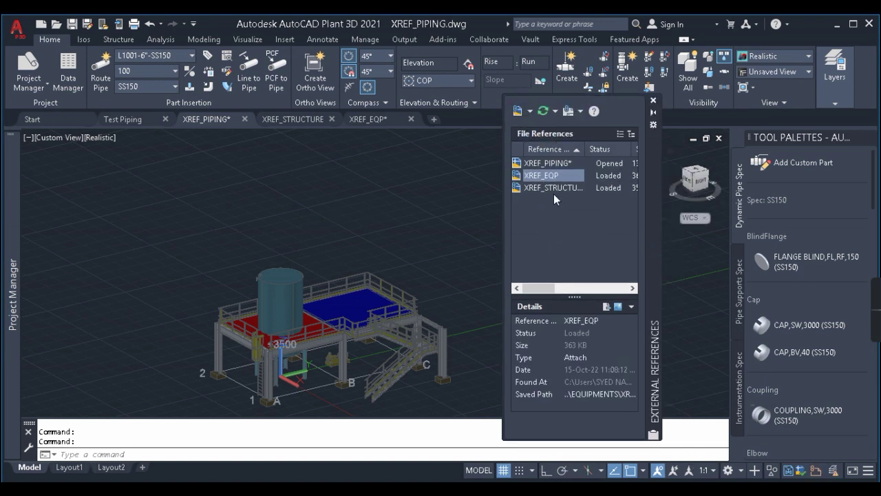
{"action": "left_click", "coordinate": [529, 111]}
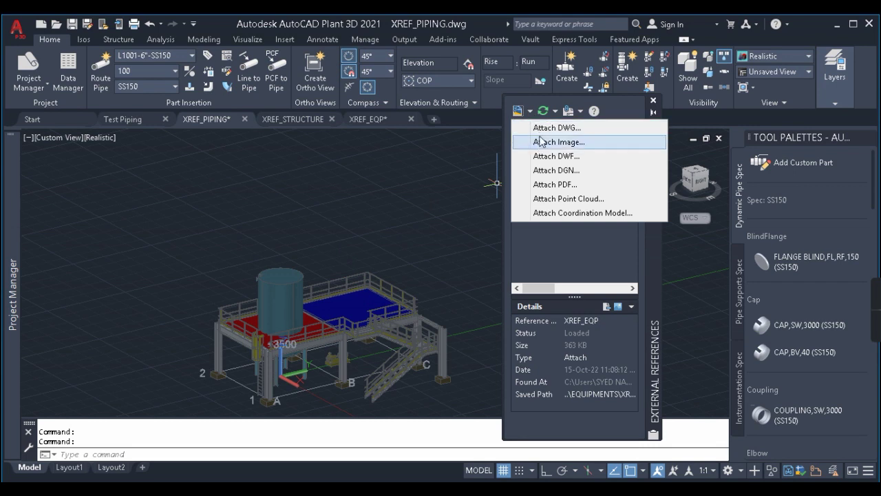
{"action": "left_click", "coordinate": [542, 128]}
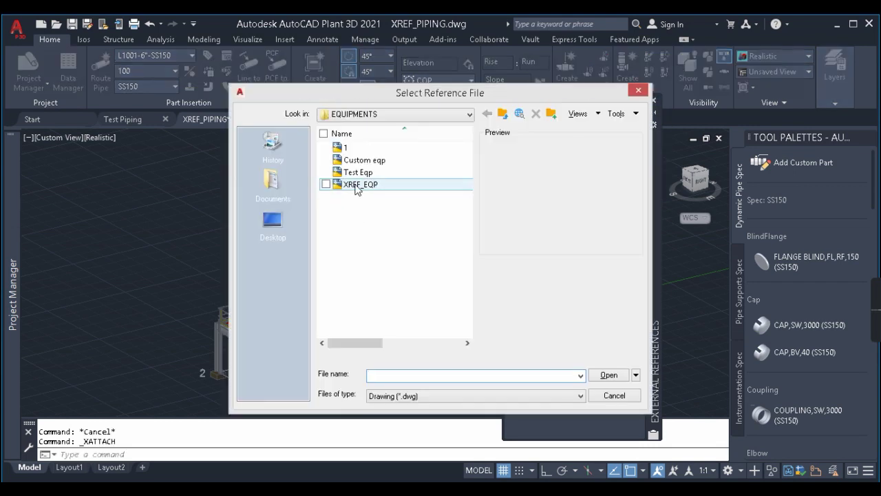
{"action": "left_click", "coordinate": [357, 184]}
{"action": "left_click", "coordinate": [610, 380]}
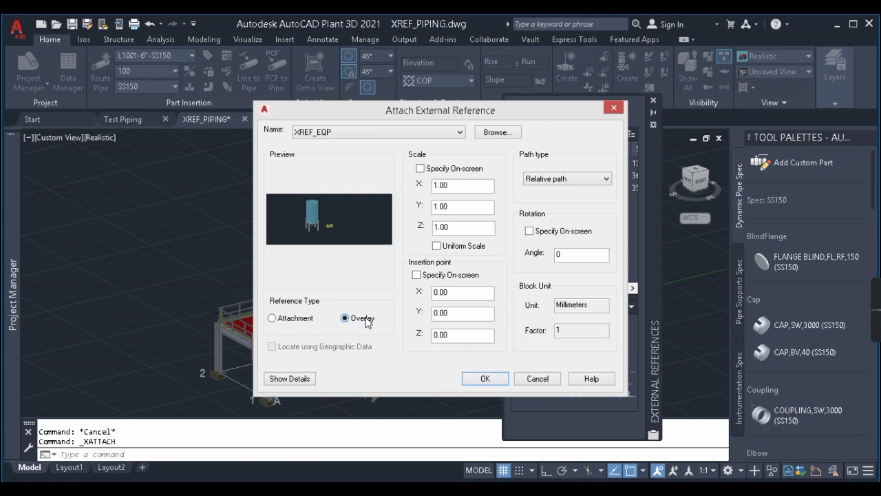
{"action": "left_click", "coordinate": [537, 378]}
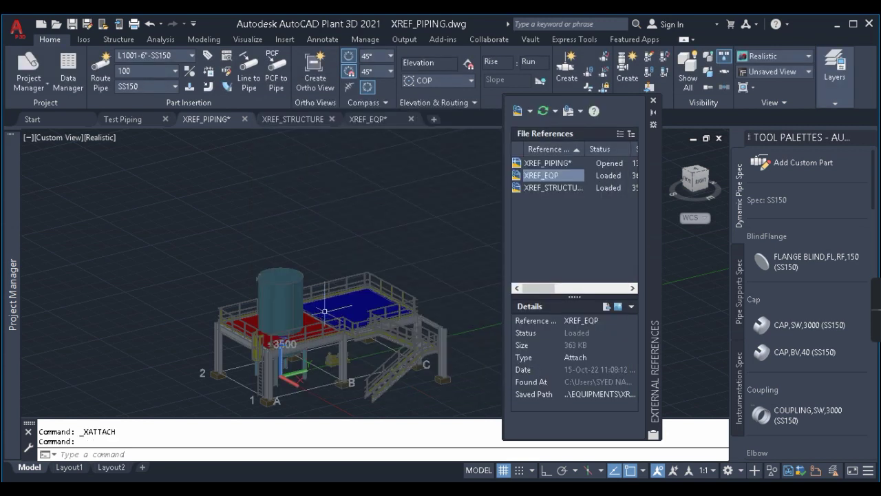
Step: Change the reference type of XREF_EQP to Overlay in the XREF_PIPING file references
{"action": "left_click", "coordinate": [290, 275]}
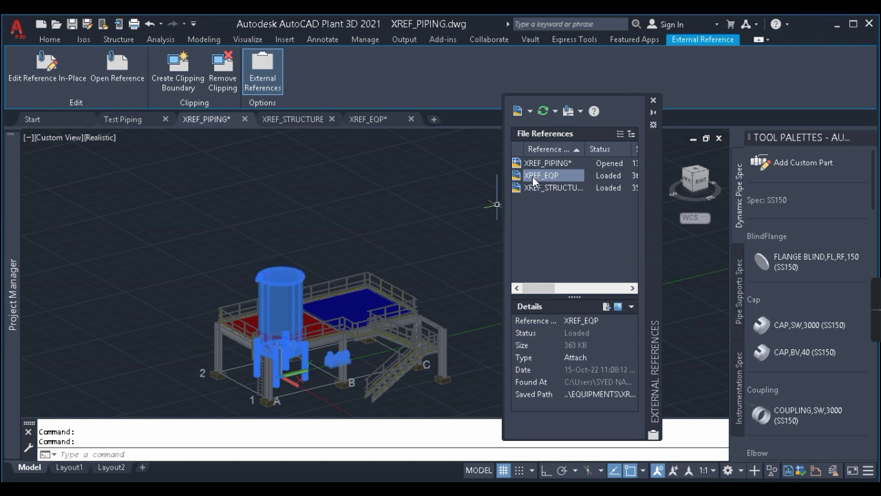
{"action": "mouse_move", "coordinate": [529, 178]}
{"action": "left_click_drag", "start_coordinate": [542, 286], "coordinate": [567, 285]}
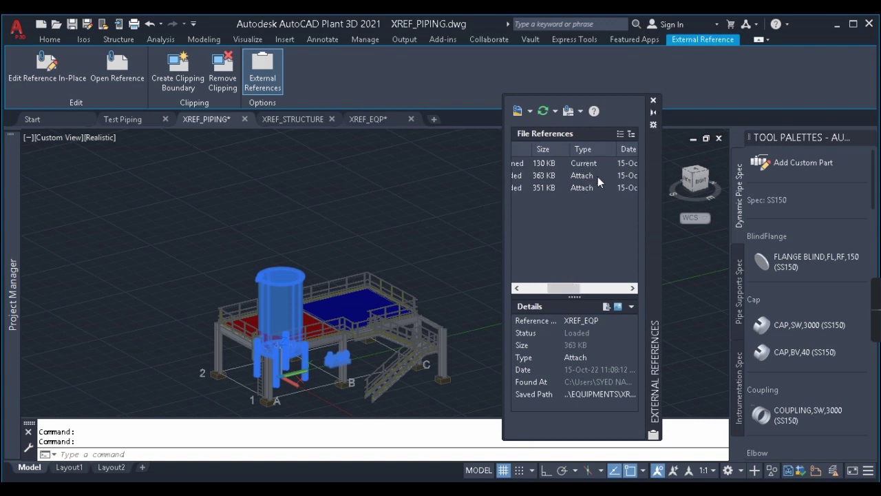
{"action": "mouse_move", "coordinate": [582, 178]}
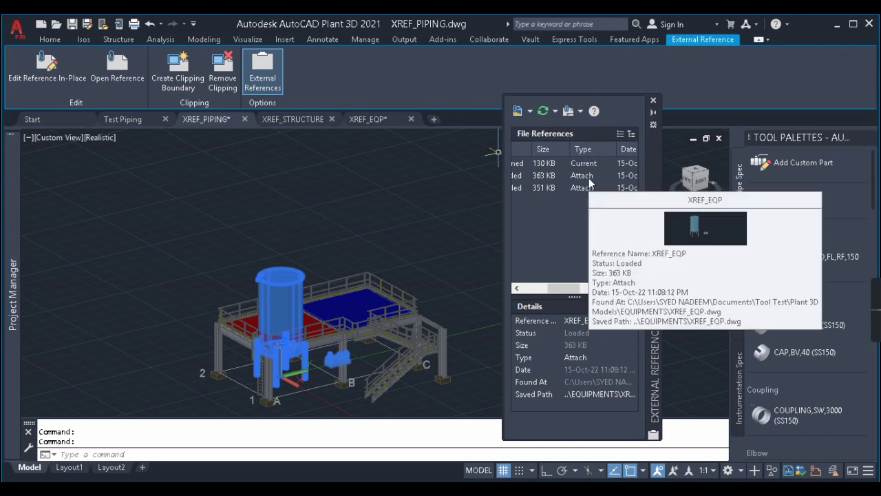
{"action": "double_click", "coordinate": [584, 176]}
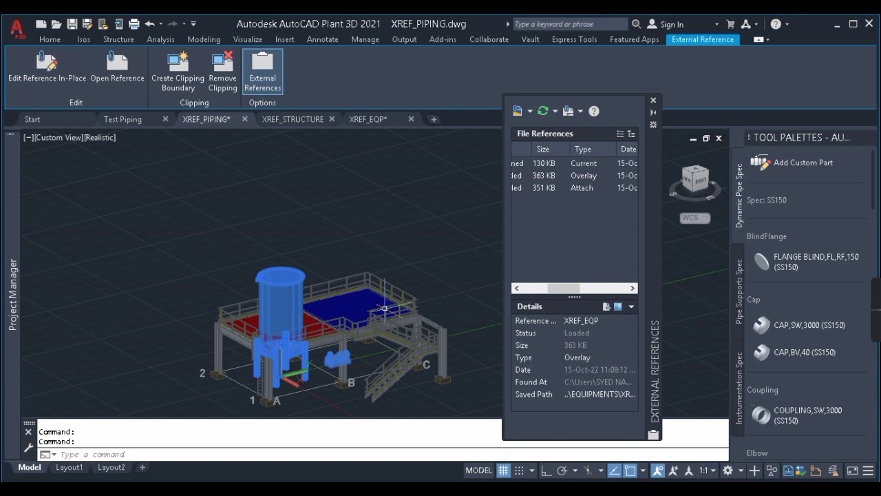
{"action": "left_click", "coordinate": [580, 188]}
{"action": "left_click", "coordinate": [584, 176]}
{"action": "left_click_drag", "start_coordinate": [570, 289], "coordinate": [546, 287]}
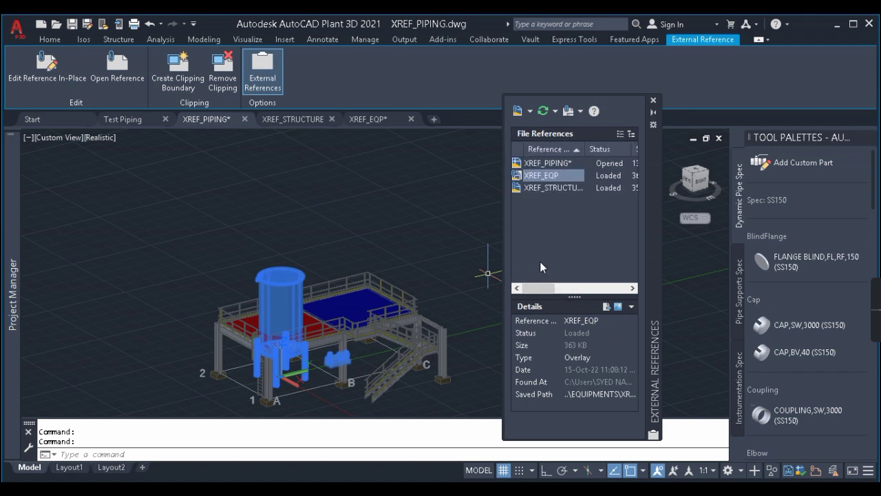
Step: Clear the equipment selection, then close the tool palettes and dock the External References palette in their place
{"action": "left_click_drag", "start_coordinate": [652, 240], "coordinate": [685, 215]}
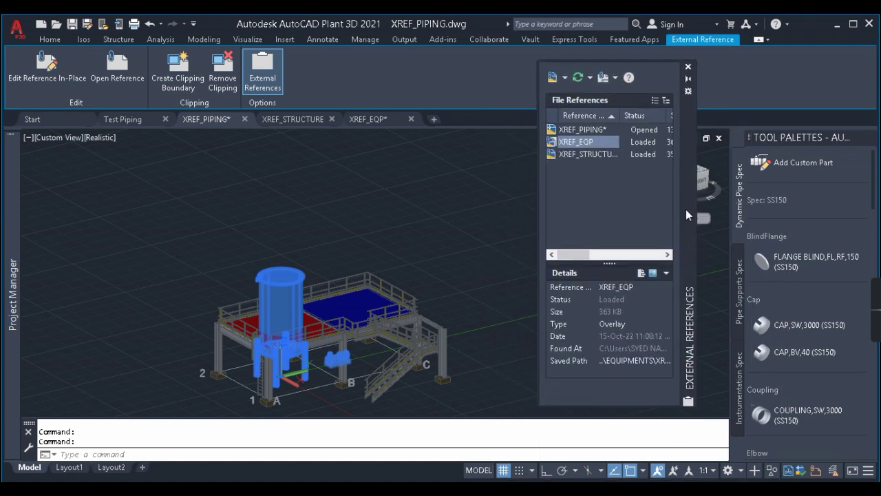
{"action": "left_click", "coordinate": [398, 275]}
{"action": "key", "text": "Escape"}
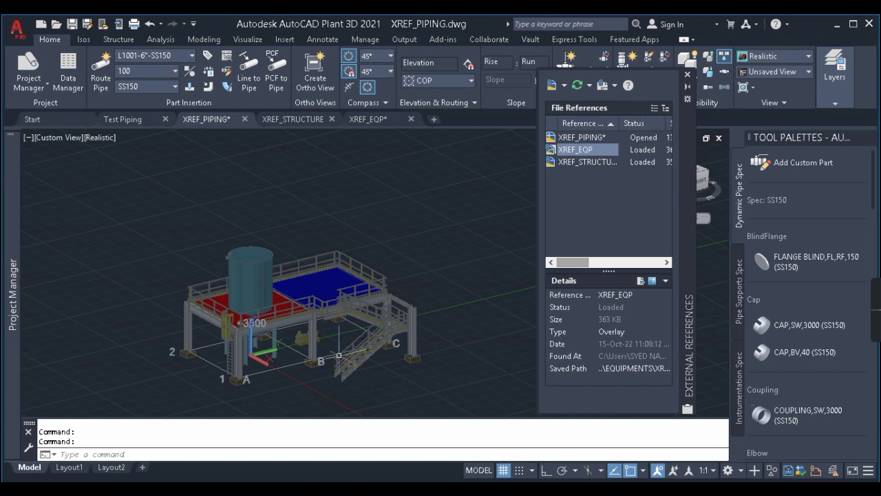
{"action": "mouse_move", "coordinate": [789, 98]}
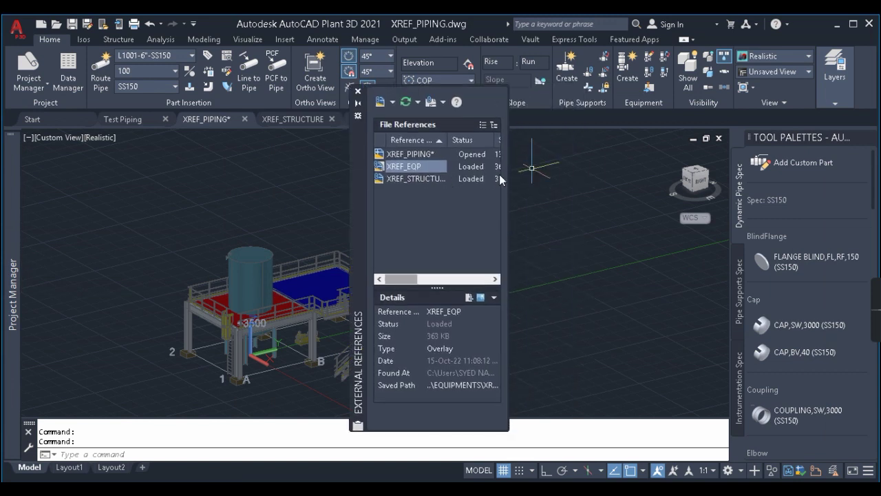
{"action": "left_click", "coordinate": [871, 136]}
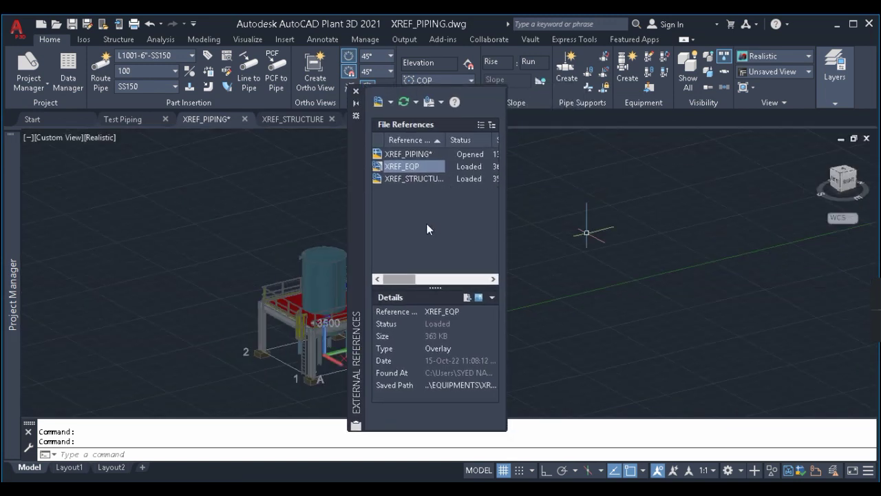
{"action": "double_click", "coordinate": [356, 224]}
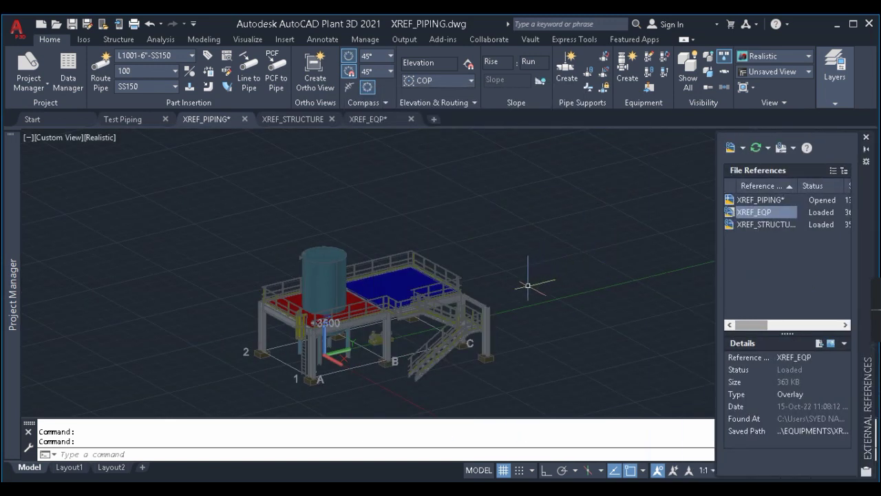
Step: Compare the tank and pump overlay in XREF_PIPING with the separate objects in the original XREF_EQP drawing
{"action": "scroll", "coordinate": [385, 315], "scroll_direction": "up", "scroll_amount": 1}
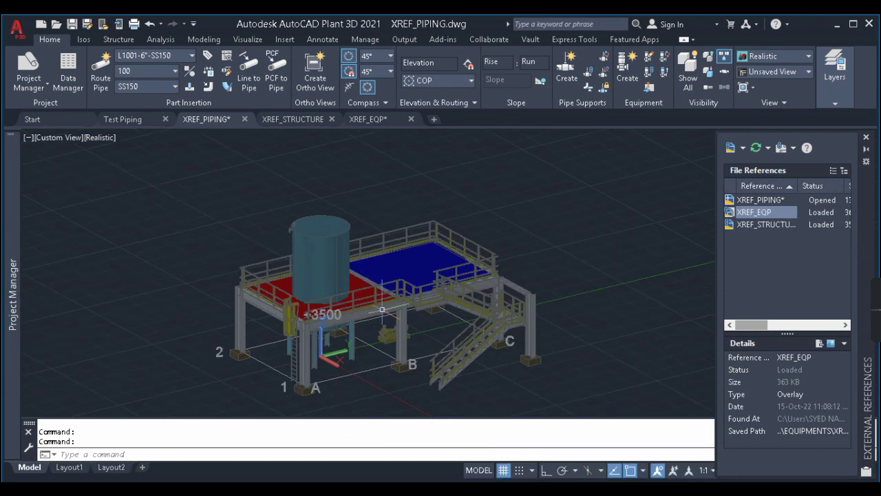
{"action": "left_click", "coordinate": [376, 118]}
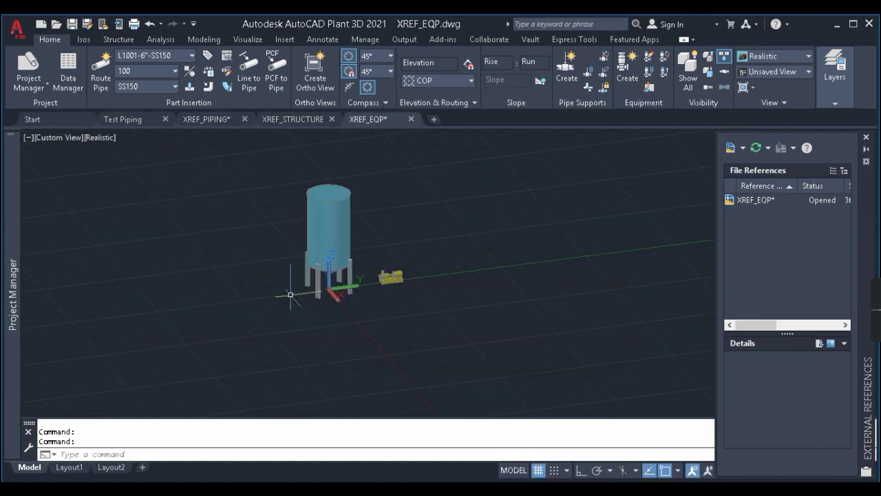
{"action": "left_click", "coordinate": [206, 119]}
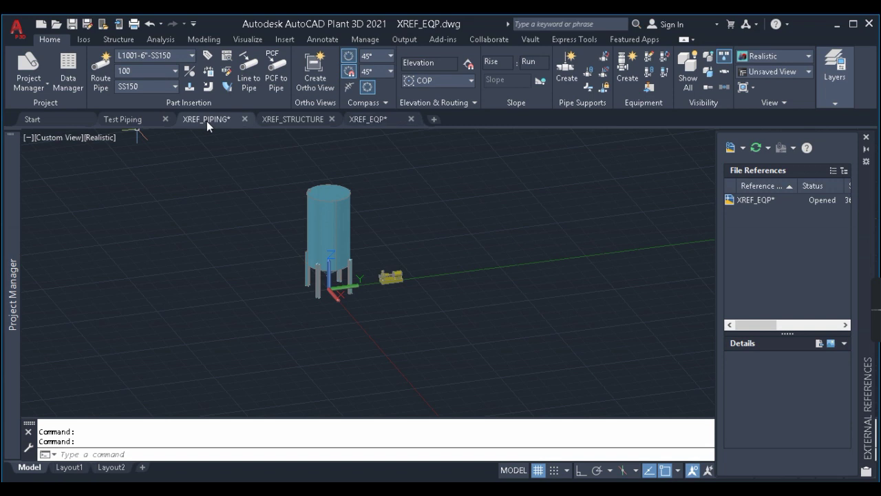
{"action": "left_click", "coordinate": [331, 239]}
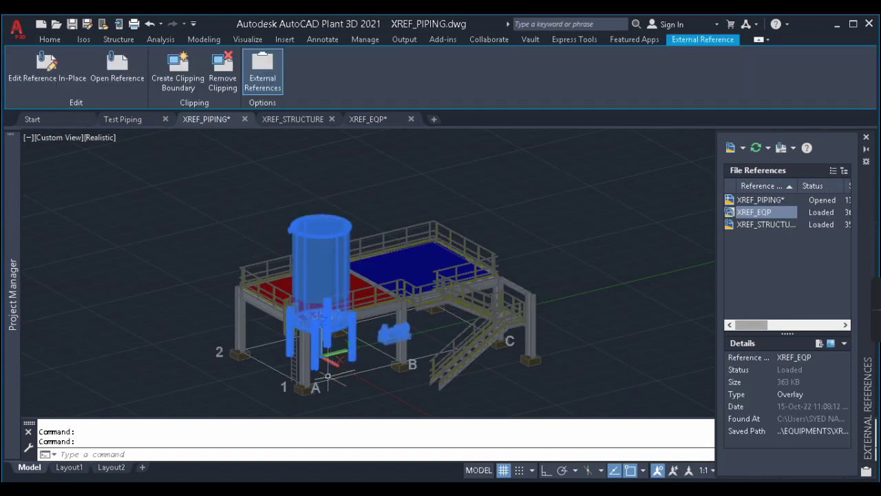
{"action": "scroll", "coordinate": [323, 348], "scroll_direction": "up", "scroll_amount": 4}
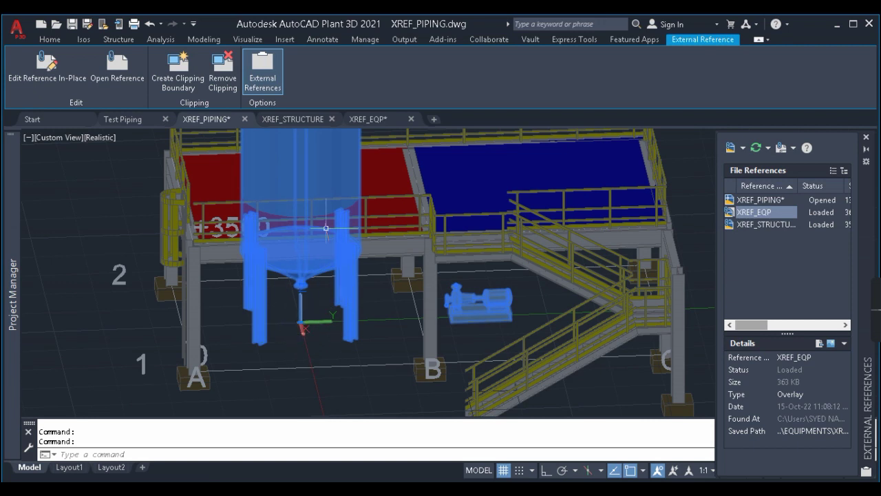
{"action": "left_click", "coordinate": [366, 120]}
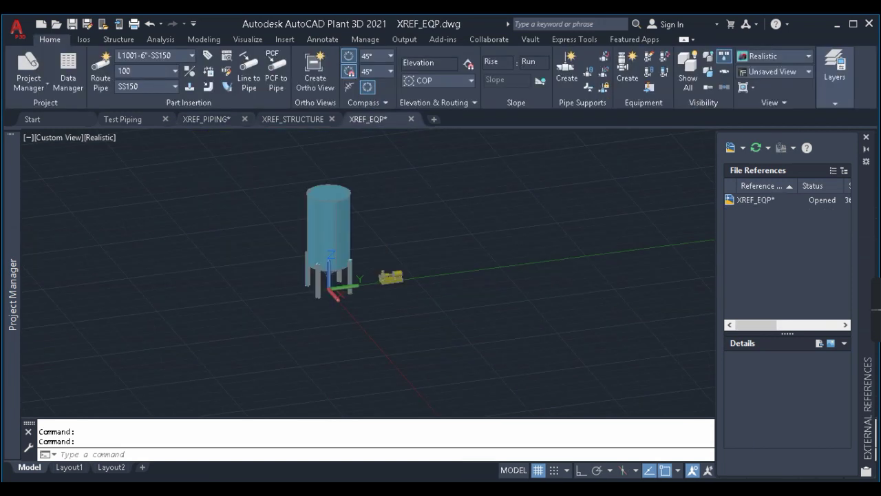
{"action": "left_click", "coordinate": [194, 119]}
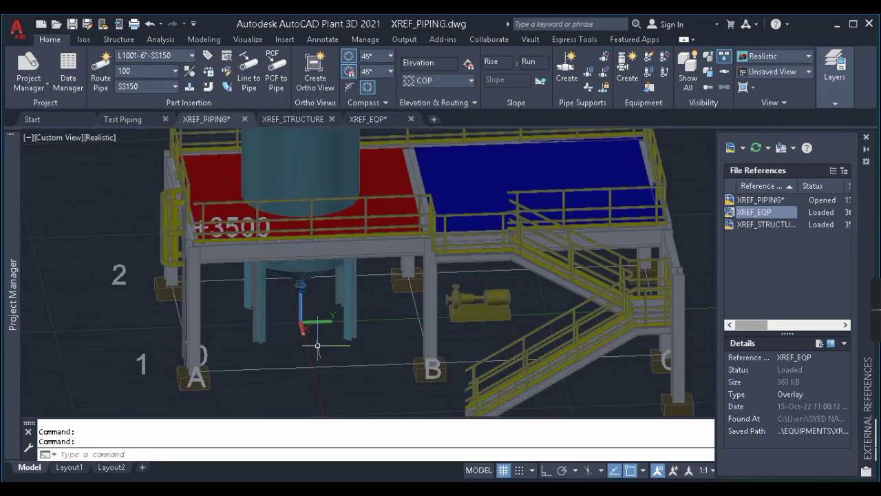
Step: Inspect the nozzle on the referenced pump and the nozzle beneath the tank for piping connections
{"action": "scroll", "coordinate": [362, 349], "scroll_direction": "down", "scroll_amount": 2}
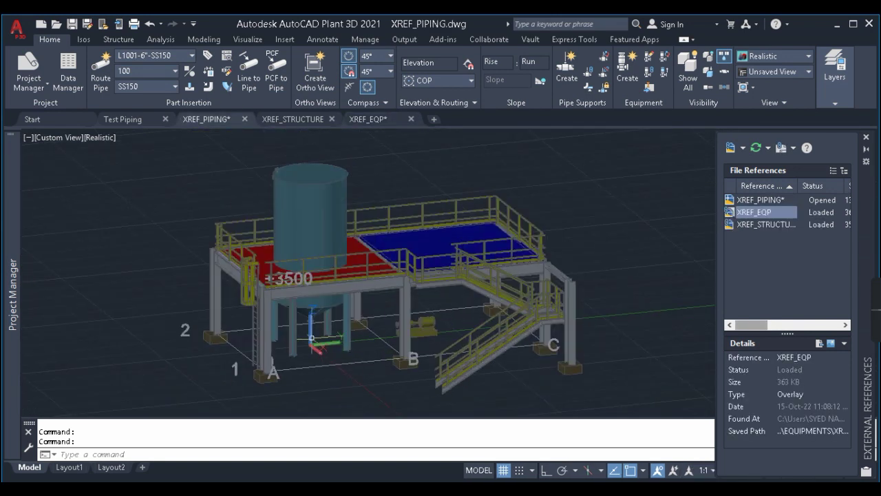
{"action": "scroll", "coordinate": [320, 334], "scroll_direction": "up", "scroll_amount": 3}
{"action": "middle_click_drag", "start_coordinate": [435, 331], "coordinate": [440, 346]}
{"action": "scroll", "coordinate": [475, 299], "scroll_direction": "up", "scroll_amount": 4}
{"action": "scroll", "coordinate": [474, 287], "scroll_direction": "up", "scroll_amount": 3}
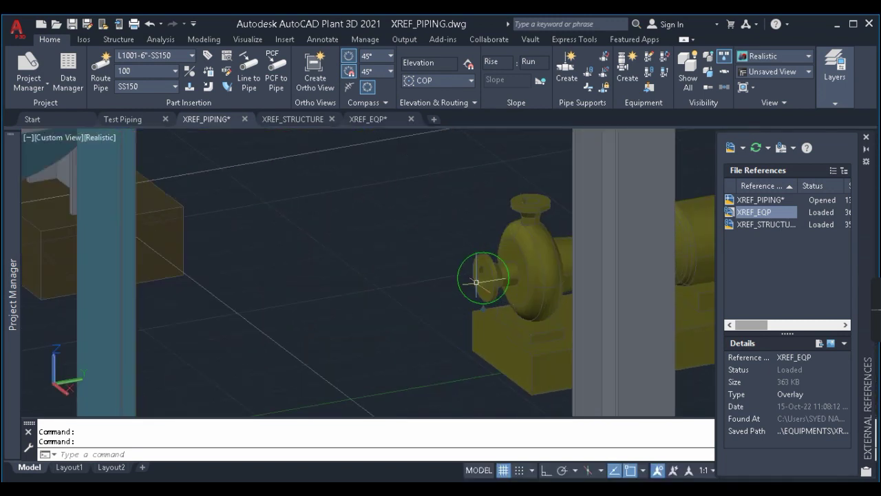
{"action": "mouse_move", "coordinate": [479, 279]}
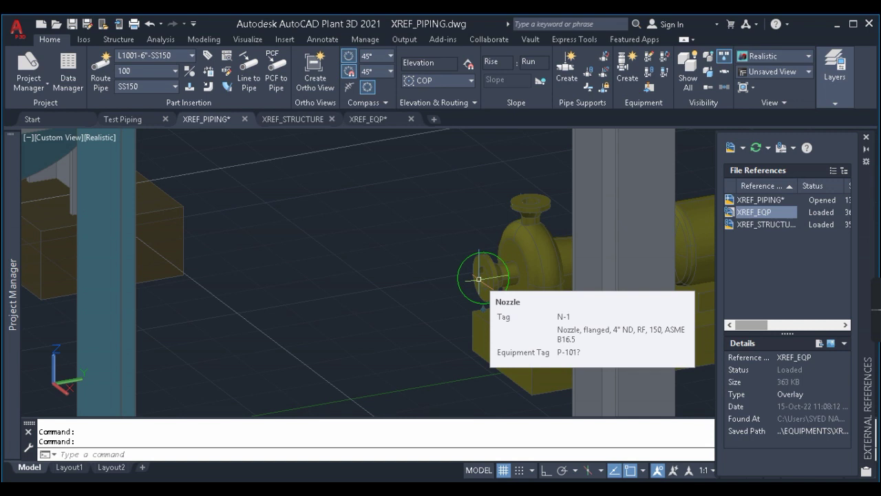
{"action": "scroll", "coordinate": [479, 278], "scroll_direction": "down", "scroll_amount": 5}
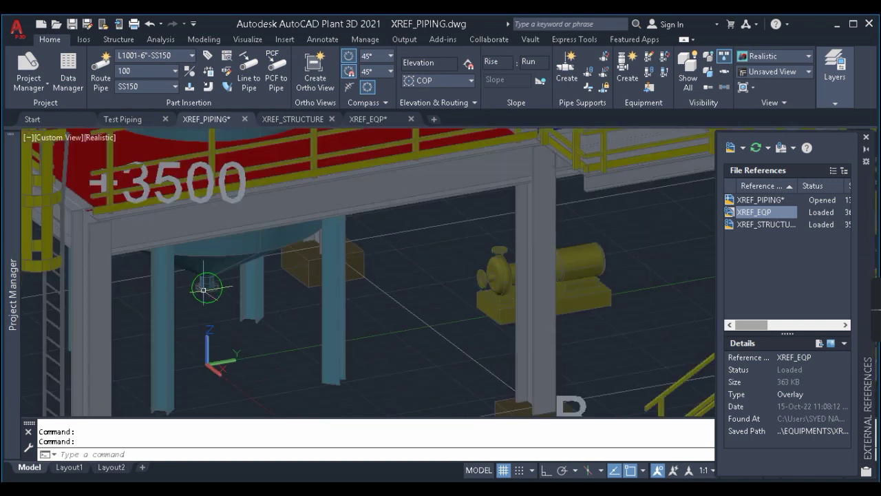
{"action": "mouse_move", "coordinate": [204, 289]}
{"action": "scroll", "coordinate": [204, 287], "scroll_direction": "down", "scroll_amount": 3}
{"action": "scroll", "coordinate": [305, 285], "scroll_direction": "down", "scroll_amount": 2}
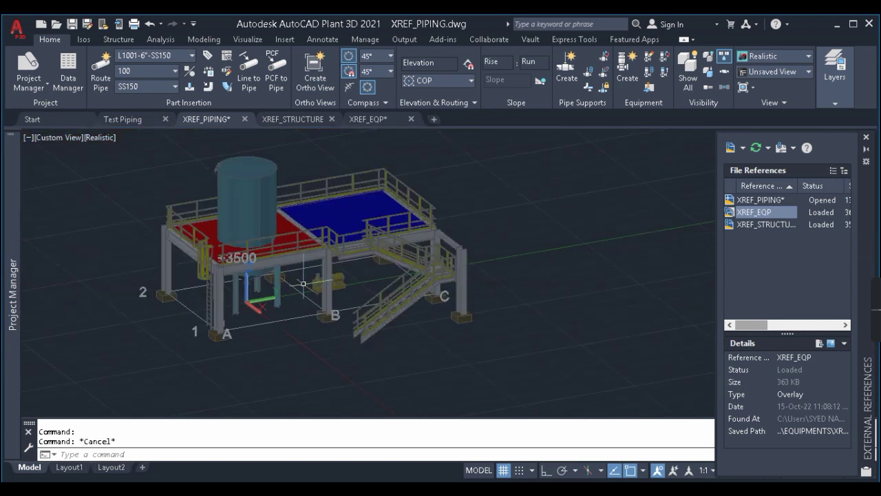
Step: Select the referenced tank and pump in XREF_PIPING and check them once more against the XREF_EQP source drawing
{"action": "left_click", "coordinate": [261, 166]}
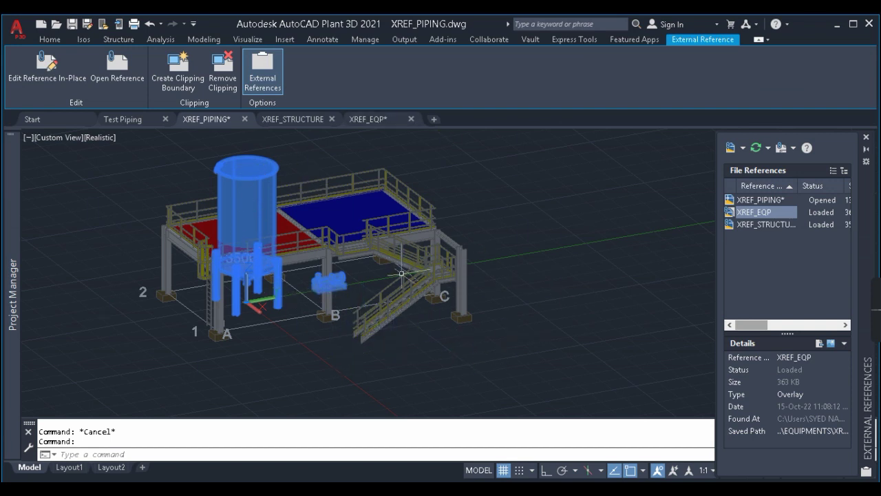
{"action": "left_click", "coordinate": [378, 120]}
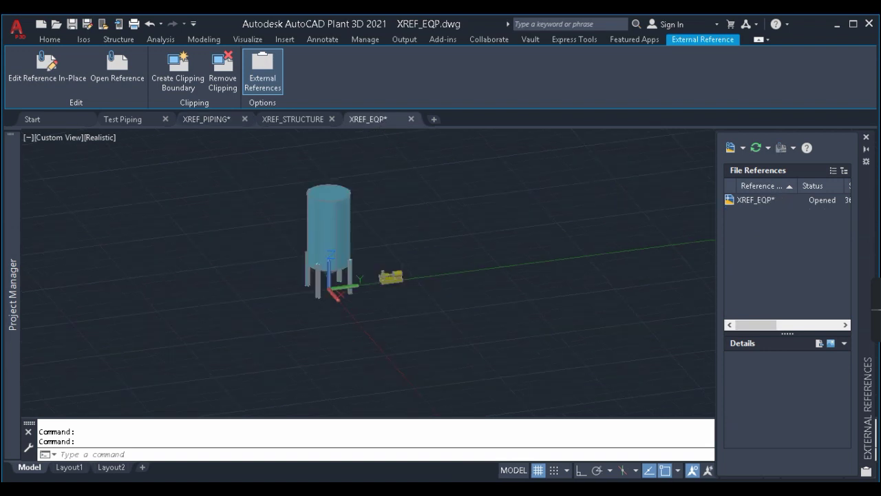
{"action": "left_click", "coordinate": [197, 120]}
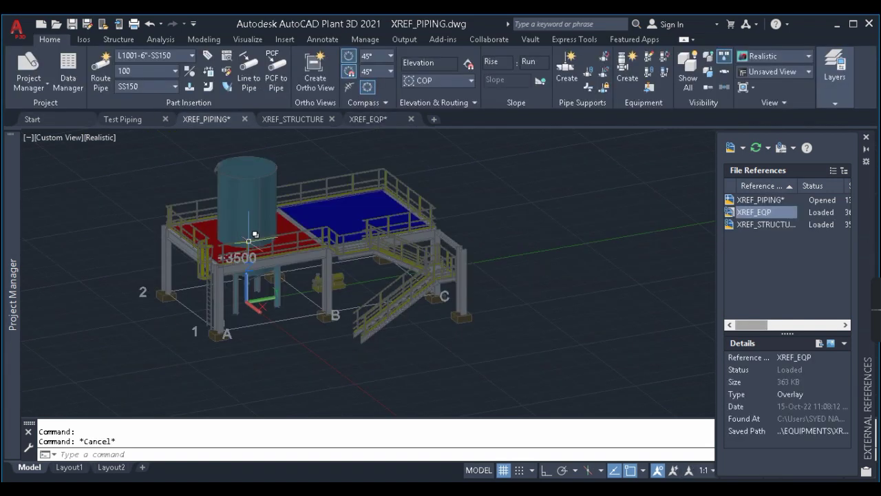
{"action": "left_click", "coordinate": [255, 163]}
{"action": "key", "text": "Escape"}
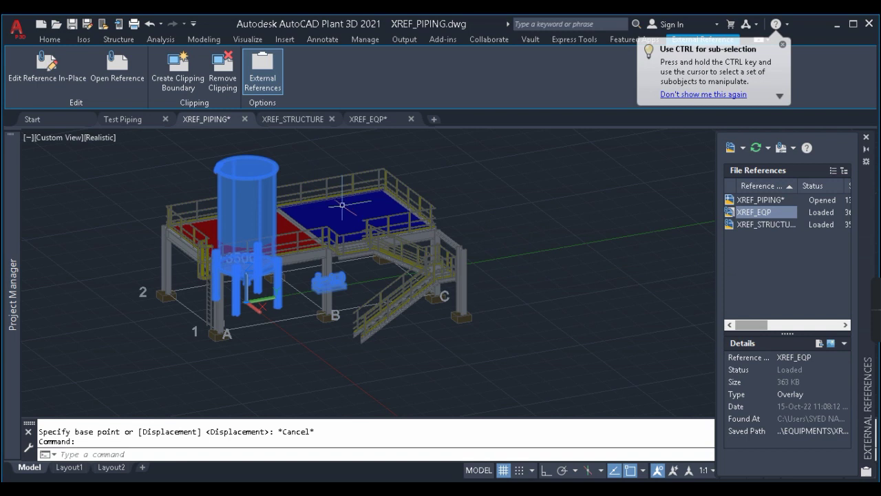
Step: Move the XREF_EQP equipment reference out of the structure to the open area in front, with Ortho turned on
{"action": "type", "text": "m"}
{"action": "key", "text": "Return"}
{"action": "left_click", "coordinate": [468, 189]}
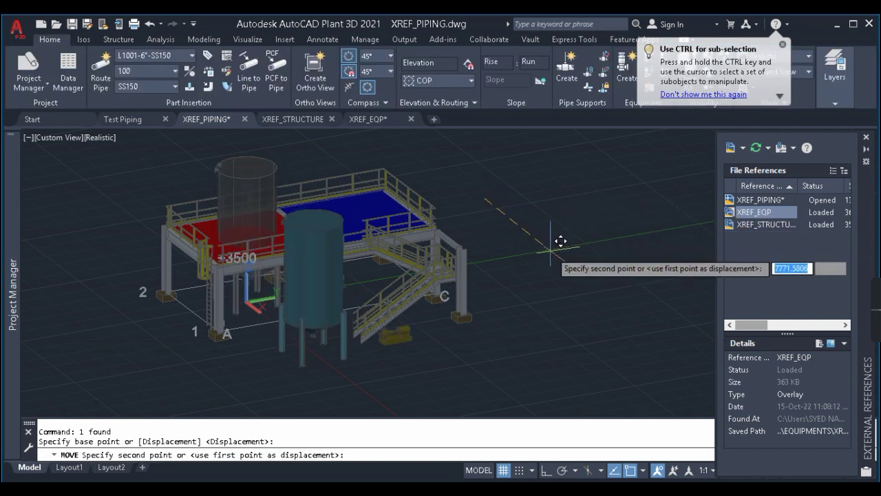
{"action": "key", "text": "F8"}
{"action": "left_click", "coordinate": [550, 256]}
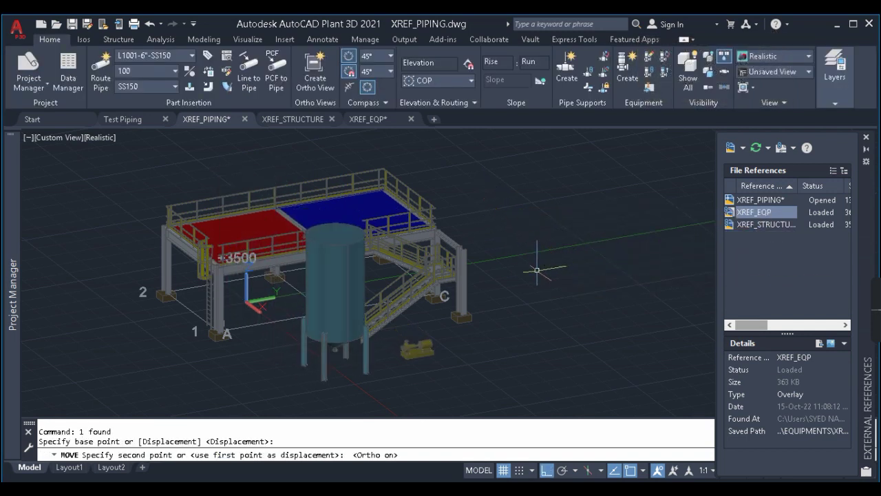
Step: Inspect the nozzles on the moved pump and tank and compare the equipment with the XREF_EQP source drawing
{"action": "scroll", "coordinate": [411, 370], "scroll_direction": "up", "scroll_amount": 8}
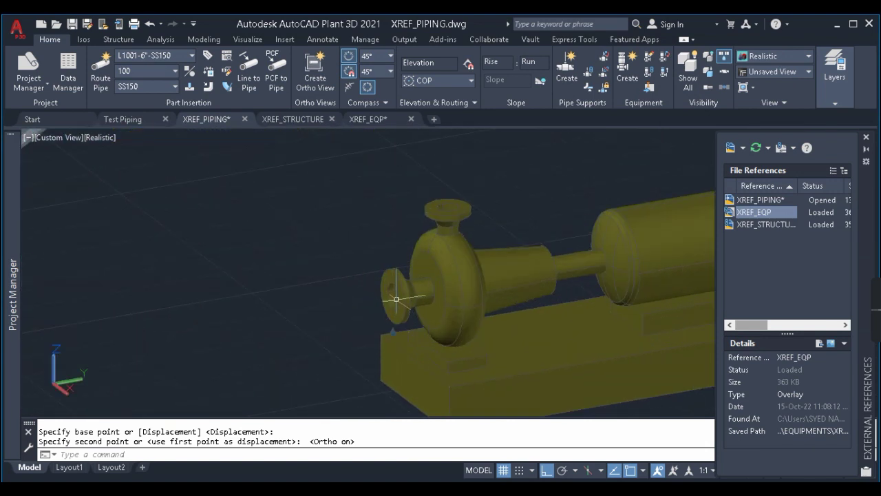
{"action": "scroll", "coordinate": [393, 294], "scroll_direction": "down", "scroll_amount": 4}
{"action": "scroll", "coordinate": [393, 275], "scroll_direction": "up", "scroll_amount": 3}
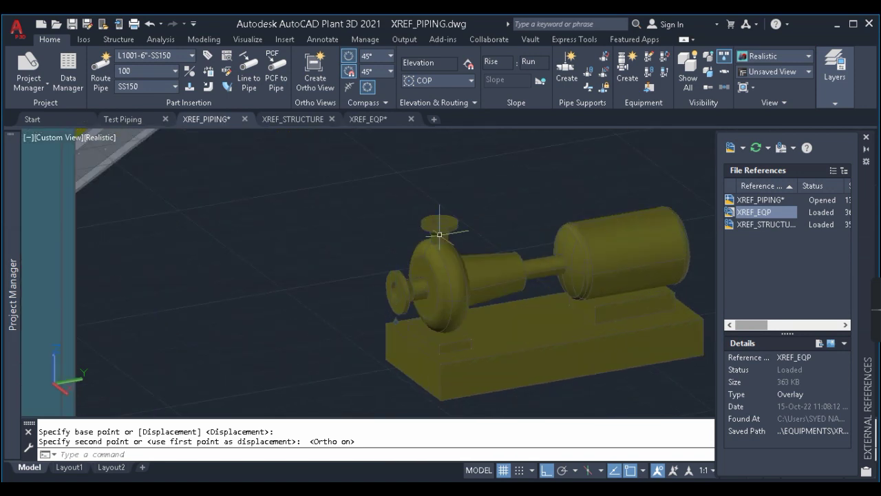
{"action": "scroll", "coordinate": [439, 219], "scroll_direction": "down", "scroll_amount": 3}
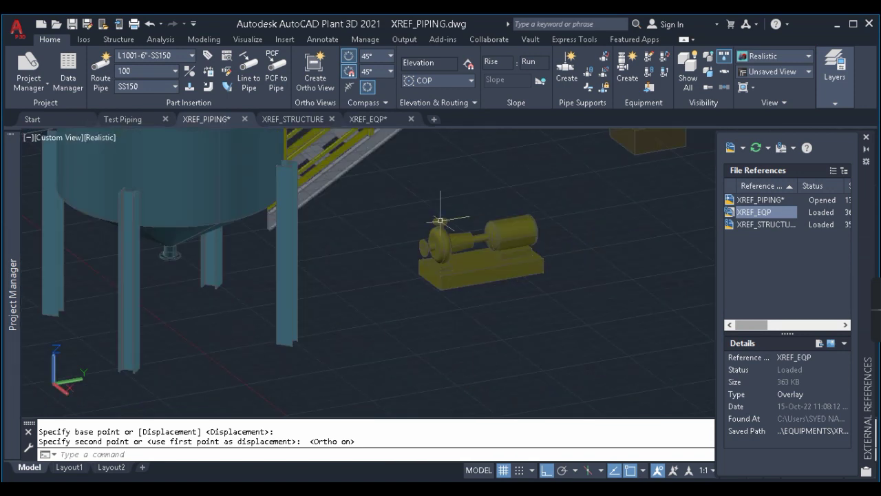
{"action": "left_click", "coordinate": [410, 296]}
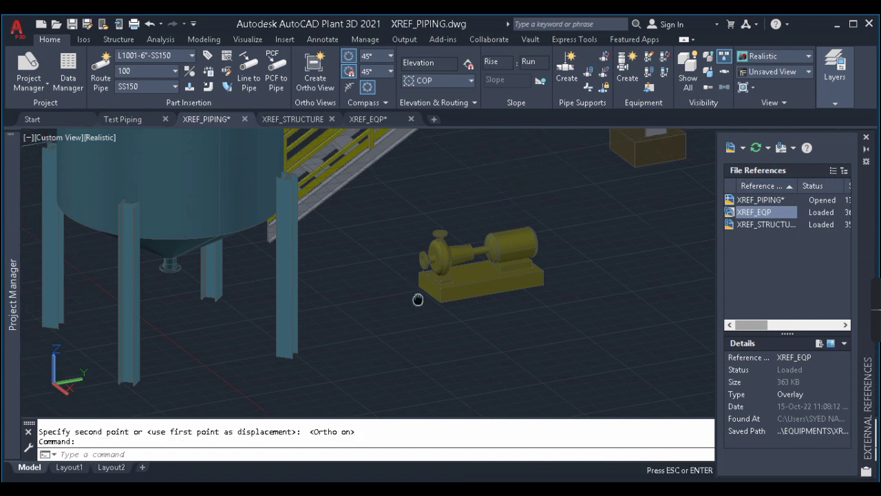
{"action": "scroll", "coordinate": [417, 292], "scroll_direction": "down", "scroll_amount": 3}
{"action": "mouse_move", "coordinate": [206, 122]}
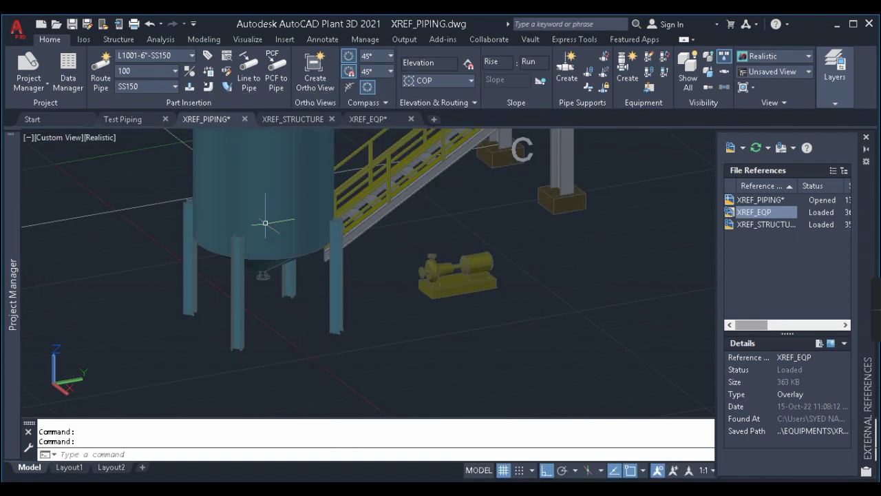
{"action": "left_click", "coordinate": [367, 123]}
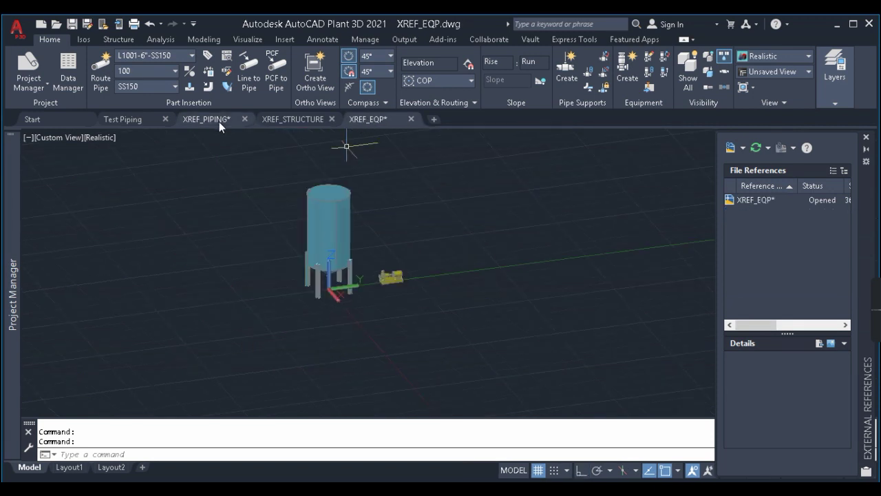
{"action": "left_click", "coordinate": [199, 122]}
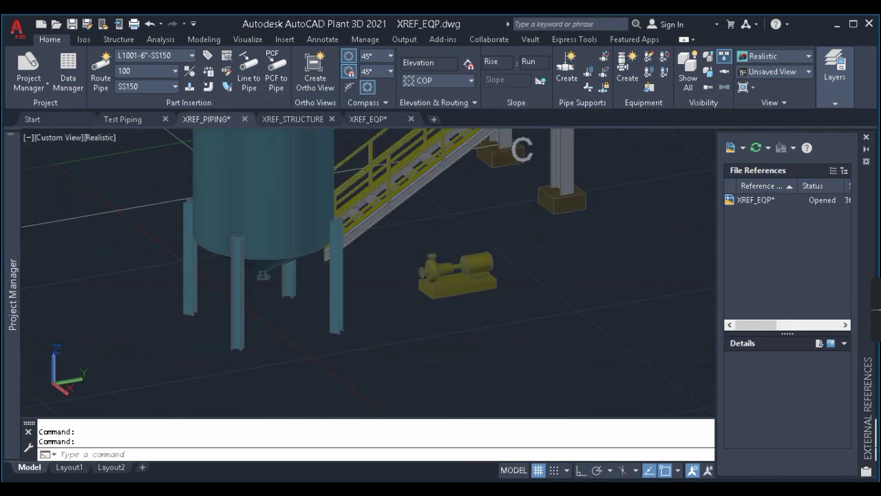
{"action": "left_click", "coordinate": [384, 121]}
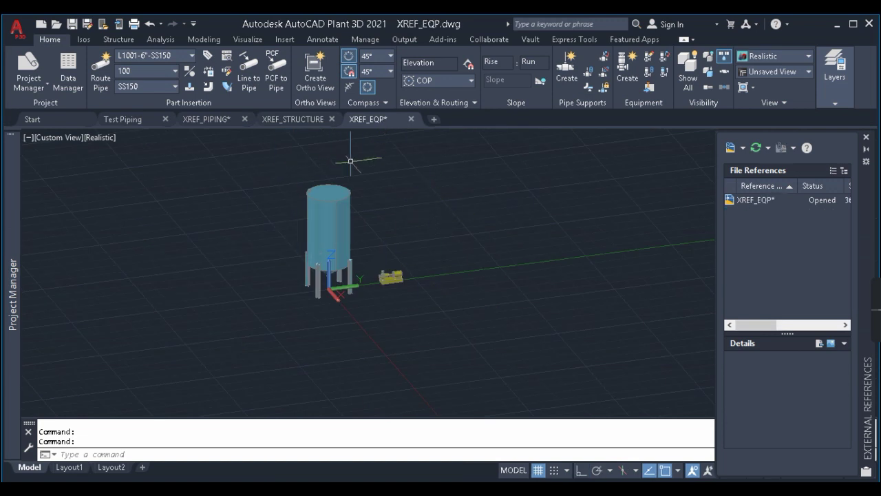
{"action": "left_click", "coordinate": [208, 120]}
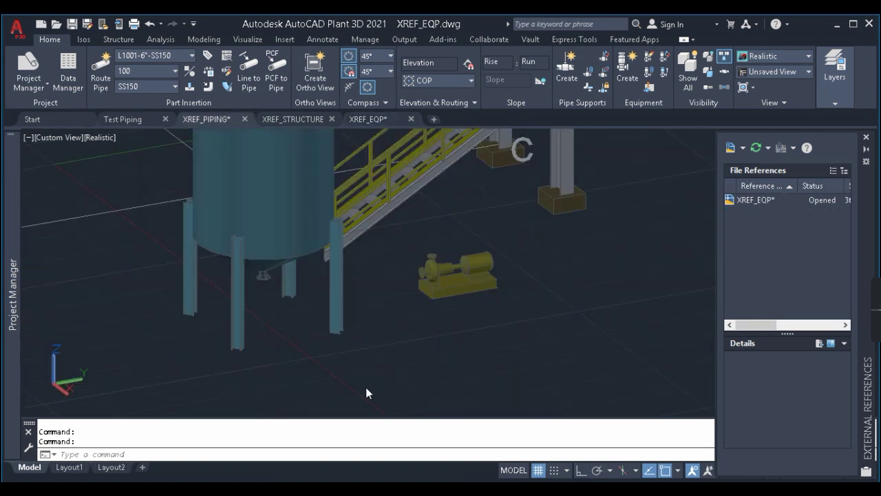
Step: Undo the move of the equipment reference and clear the selection
{"action": "scroll", "coordinate": [461, 310], "scroll_direction": "down", "scroll_amount": 5}
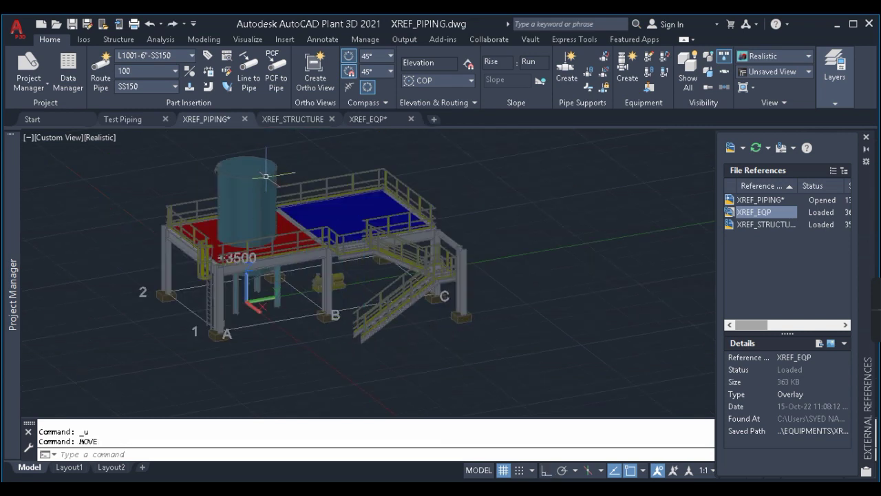
{"action": "left_click", "coordinate": [266, 176]}
{"action": "key", "text": "Escape"}
Step: Check the referenced pump's nozzles, then start routing a pipe from its side nozzle using the node snap
{"action": "scroll", "coordinate": [314, 281], "scroll_direction": "up", "scroll_amount": 8}
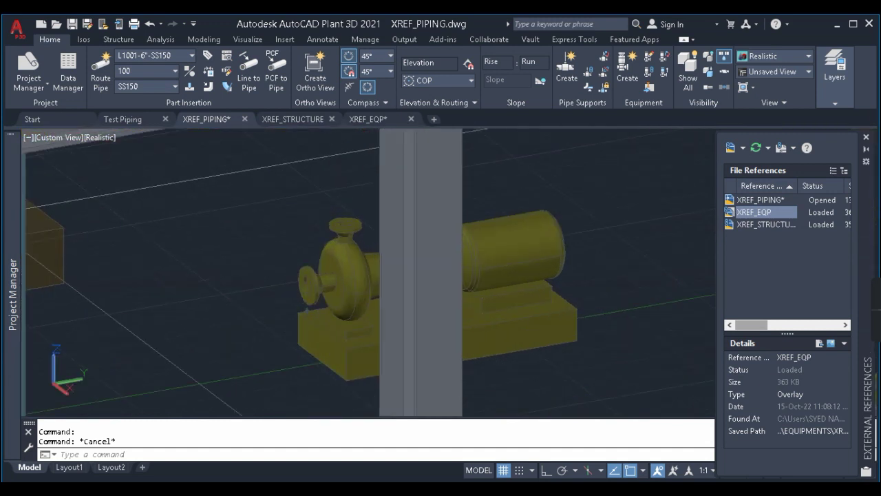
{"action": "mouse_move", "coordinate": [313, 282]}
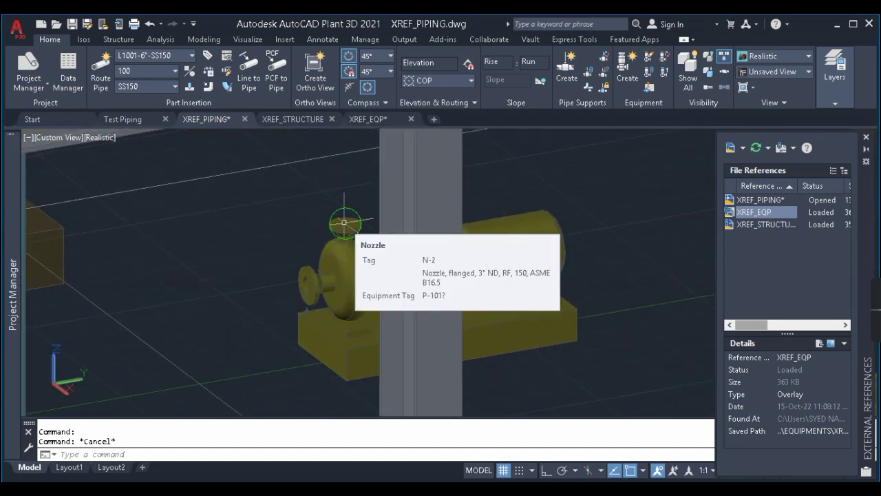
{"action": "scroll", "coordinate": [319, 256], "scroll_direction": "down", "scroll_amount": 5}
{"action": "scroll", "coordinate": [316, 278], "scroll_direction": "up", "scroll_amount": 2}
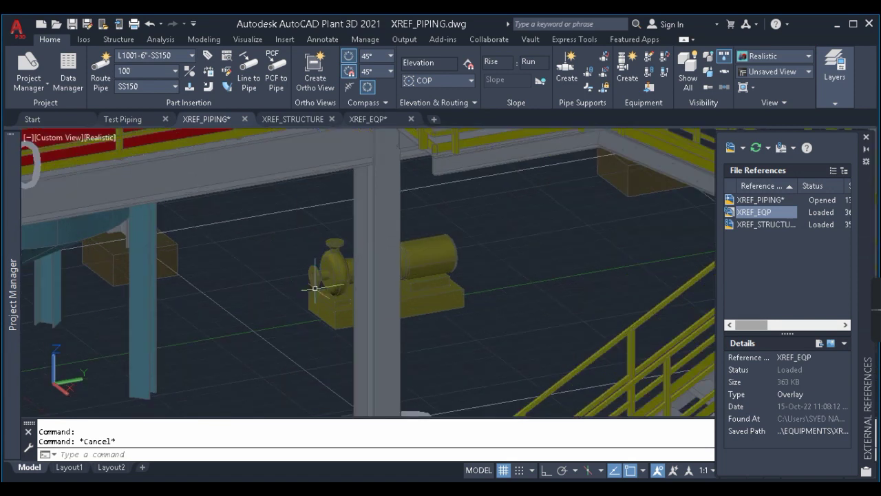
{"action": "left_click", "coordinate": [100, 81]}
{"action": "type", "text": "NOD"}
{"action": "key", "text": "Return"}
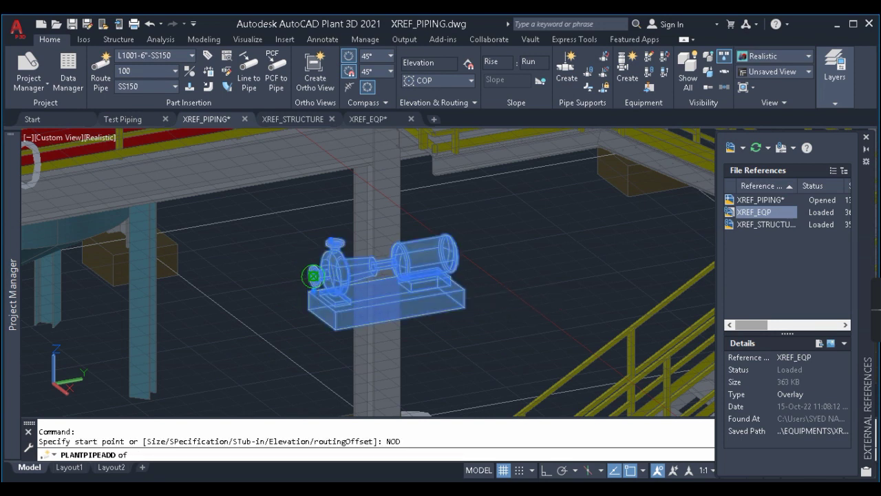
{"action": "left_click", "coordinate": [313, 275]}
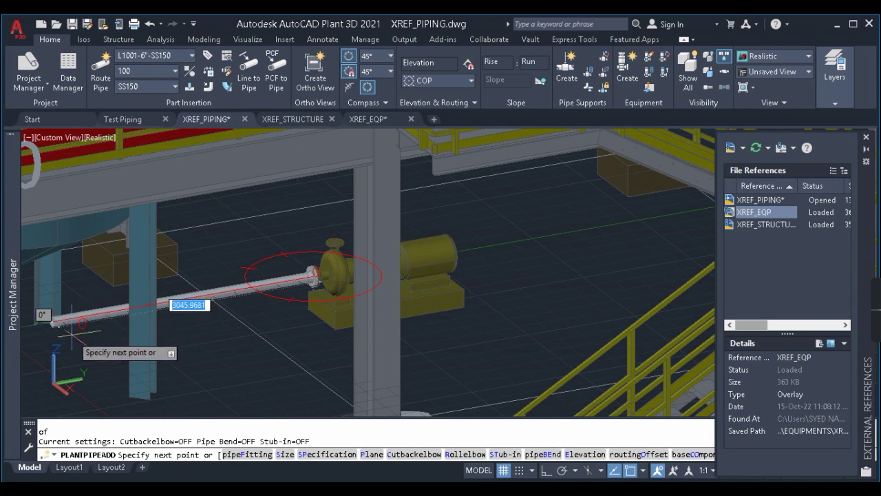
Step: Connect the pipe to the node of the nozzle beneath the tank and accept the first routing solution
{"action": "scroll", "coordinate": [72, 332], "scroll_direction": "up", "scroll_amount": 3}
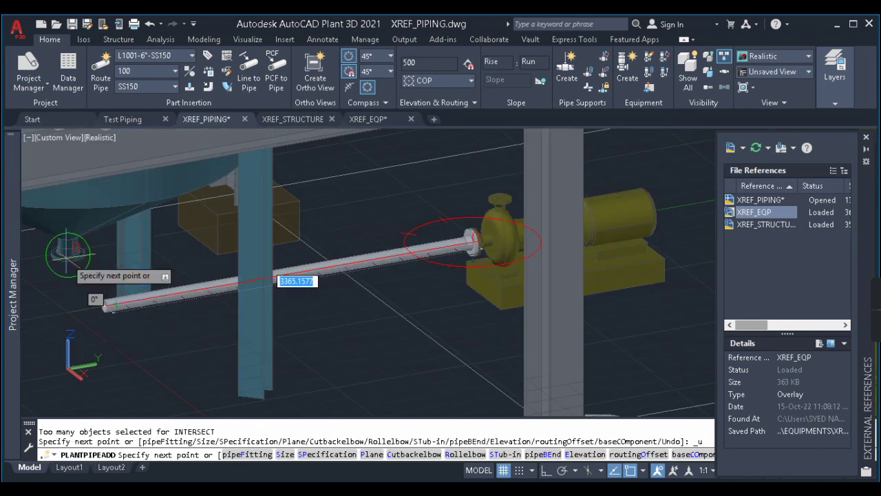
{"action": "type", "text": "NOD"}
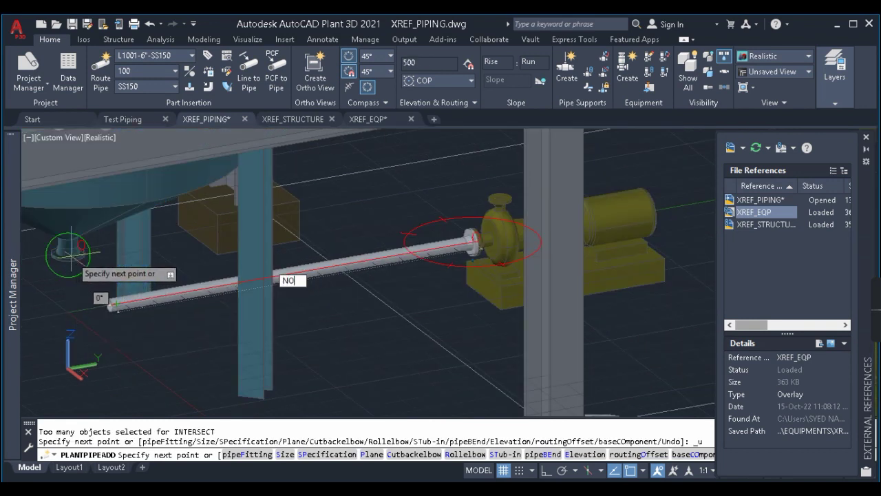
{"action": "key", "text": "Return"}
{"action": "left_click", "coordinate": [67, 254]}
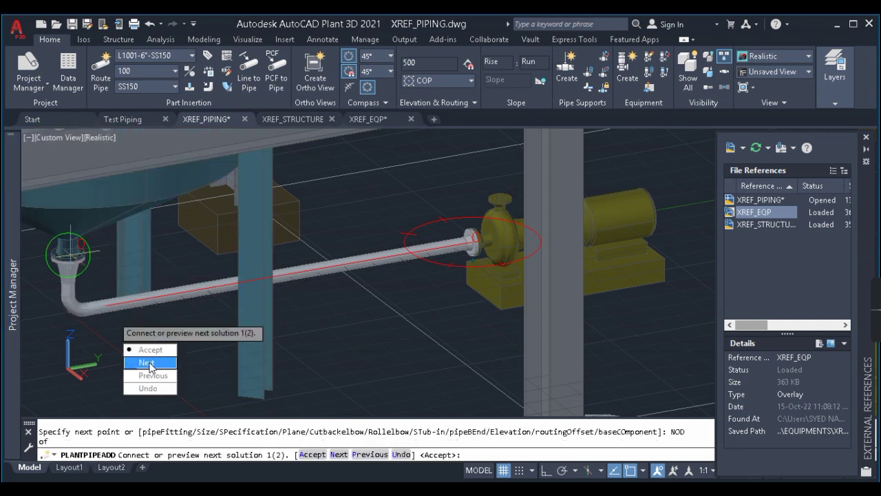
{"action": "type", "text": "A"}
{"action": "key", "text": "Return"}
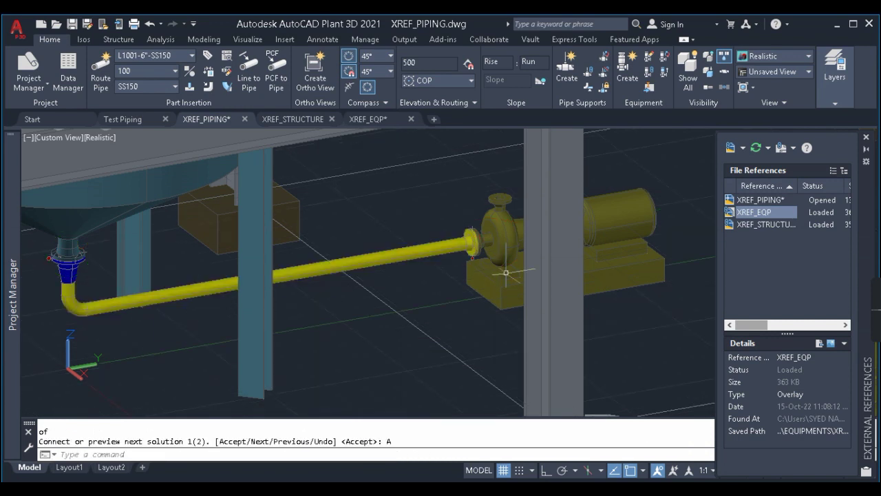
Step: End the routing and examine the pipe's flanged connections at the pump nozzle and beneath the tank
{"action": "key", "text": "Escape"}
{"action": "scroll", "coordinate": [386, 241], "scroll_direction": "down", "scroll_amount": 2}
{"action": "scroll", "coordinate": [437, 242], "scroll_direction": "up", "scroll_amount": 2}
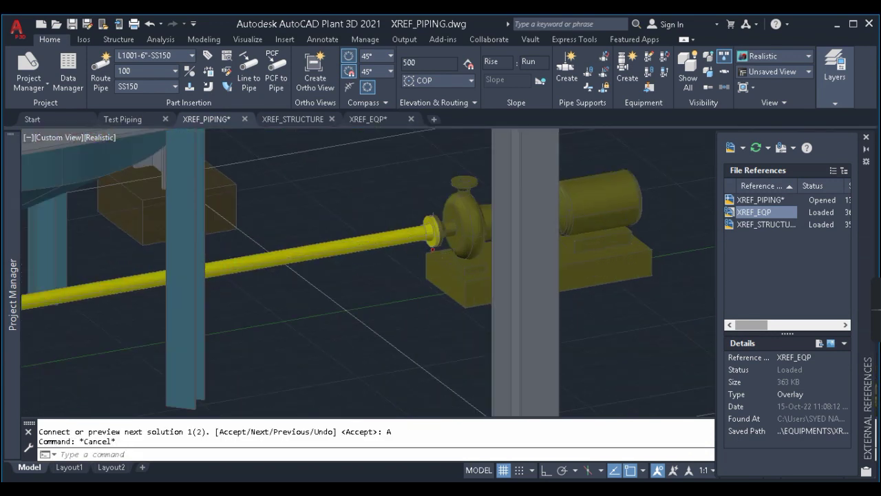
{"action": "scroll", "coordinate": [437, 242], "scroll_direction": "up", "scroll_amount": 2}
{"action": "scroll", "coordinate": [436, 242], "scroll_direction": "down", "scroll_amount": 4}
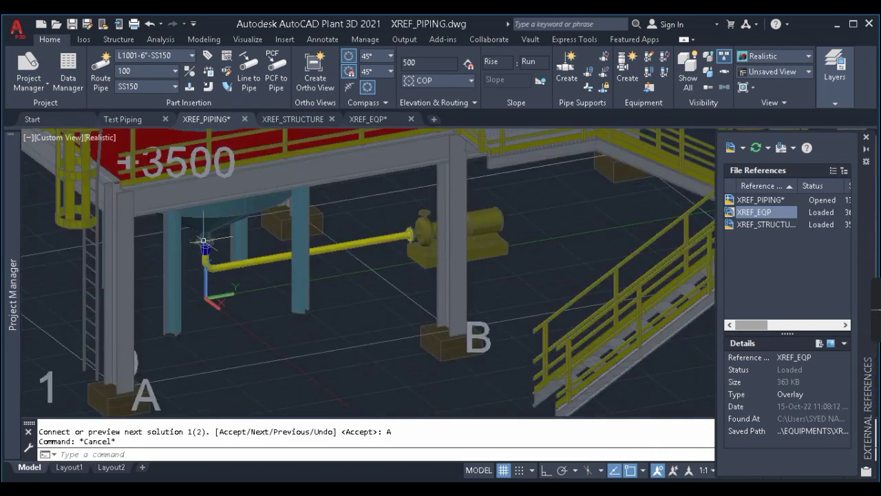
{"action": "scroll", "coordinate": [200, 238], "scroll_direction": "up", "scroll_amount": 3}
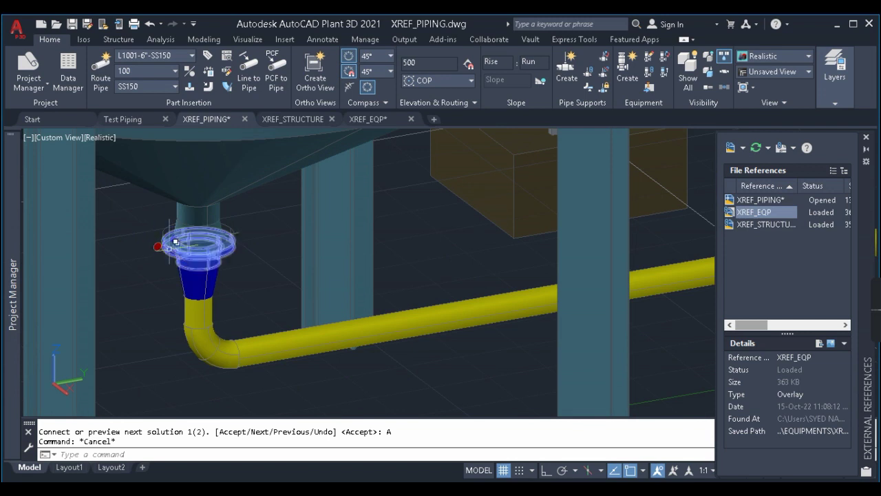
{"action": "scroll", "coordinate": [170, 248], "scroll_direction": "up", "scroll_amount": 4}
{"action": "scroll", "coordinate": [169, 242], "scroll_direction": "down", "scroll_amount": 3}
{"action": "scroll", "coordinate": [228, 245], "scroll_direction": "down", "scroll_amount": 5}
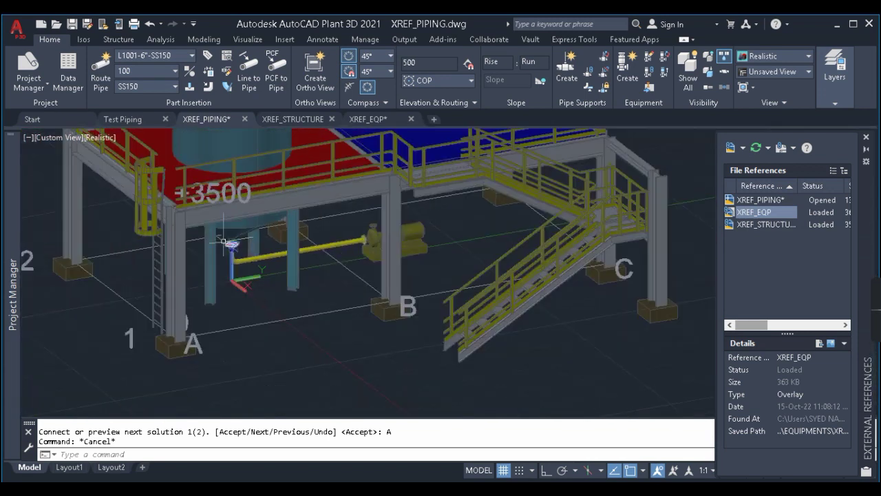
Step: Move the XREF_EQP reference away from the routed pipe to the open area in front of the structure, with Ortho on
{"action": "left_click", "coordinate": [292, 255]}
{"action": "scroll", "coordinate": [403, 233], "scroll_direction": "down", "scroll_amount": 4}
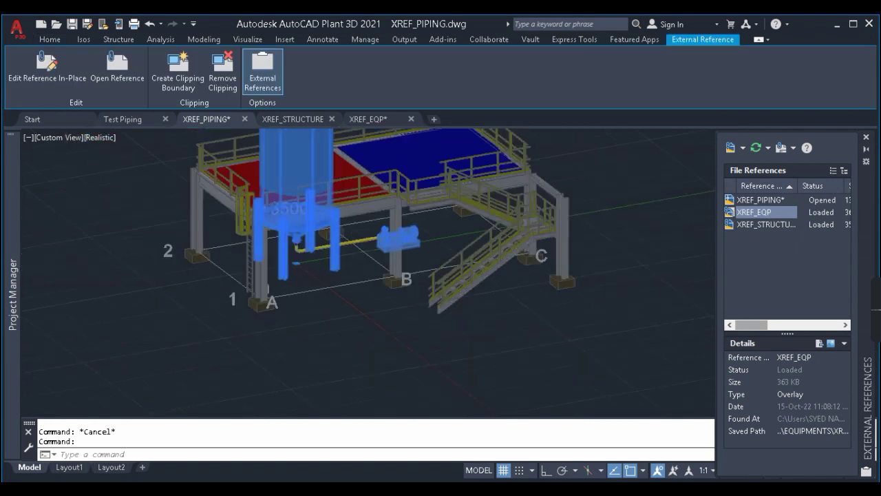
{"action": "type", "text": "m"}
{"action": "key", "text": "Return"}
{"action": "left_click", "coordinate": [401, 242]}
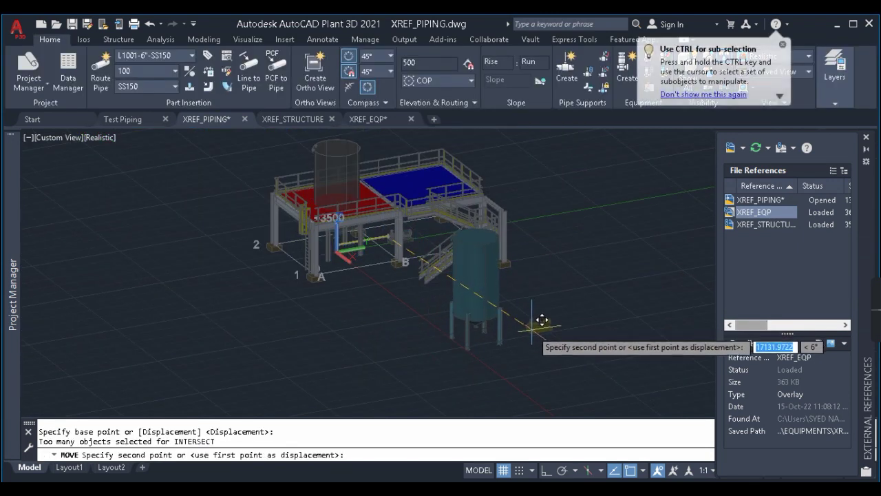
{"action": "key", "text": "F8"}
{"action": "left_click", "coordinate": [500, 352]}
{"action": "key", "text": "Escape"}
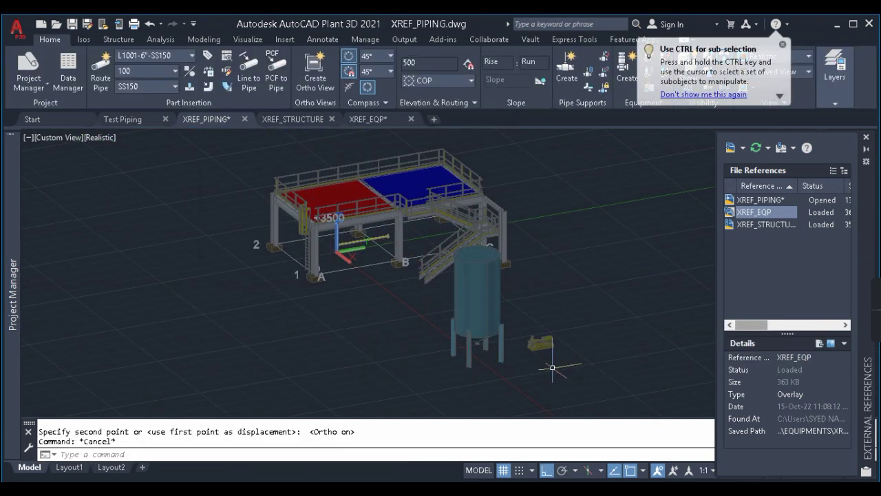
Step: Route a straight pipe from the moved pump's side nozzle toward the tank, starting at the nozzle's node
{"action": "scroll", "coordinate": [516, 352], "scroll_direction": "up", "scroll_amount": 5}
{"action": "left_click", "coordinate": [104, 79]}
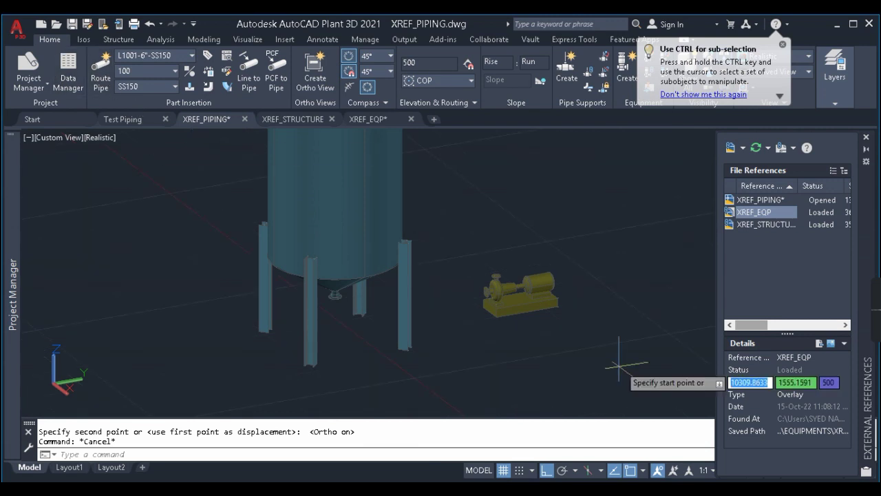
{"action": "scroll", "coordinate": [509, 303], "scroll_direction": "up", "scroll_amount": 5}
{"action": "type", "text": "NOF"}
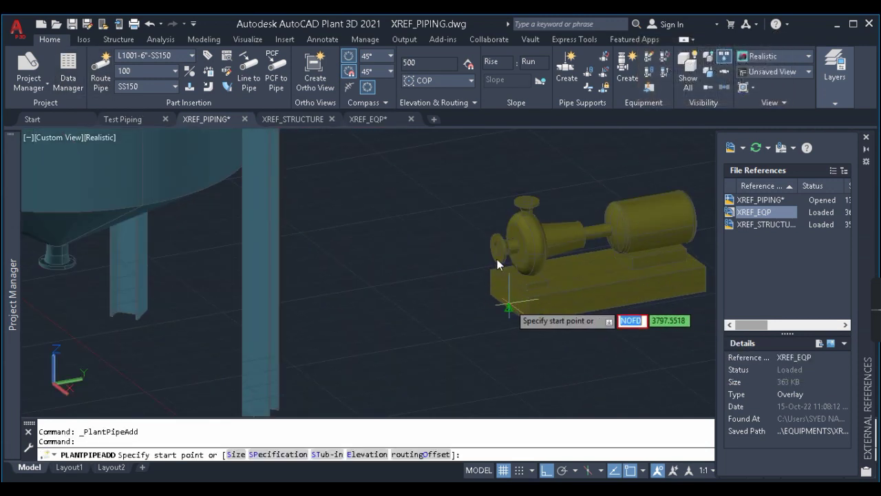
{"action": "type", "text": "D"}
{"action": "key", "text": "Return"}
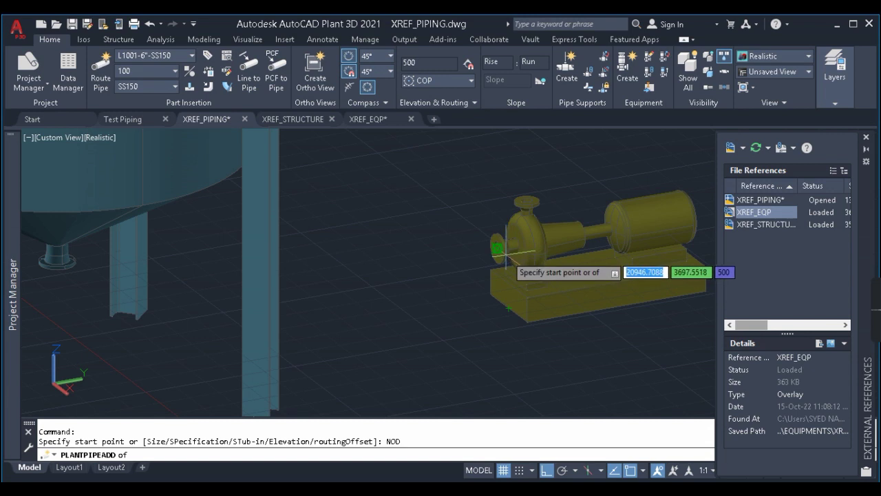
{"action": "left_click", "coordinate": [497, 253]}
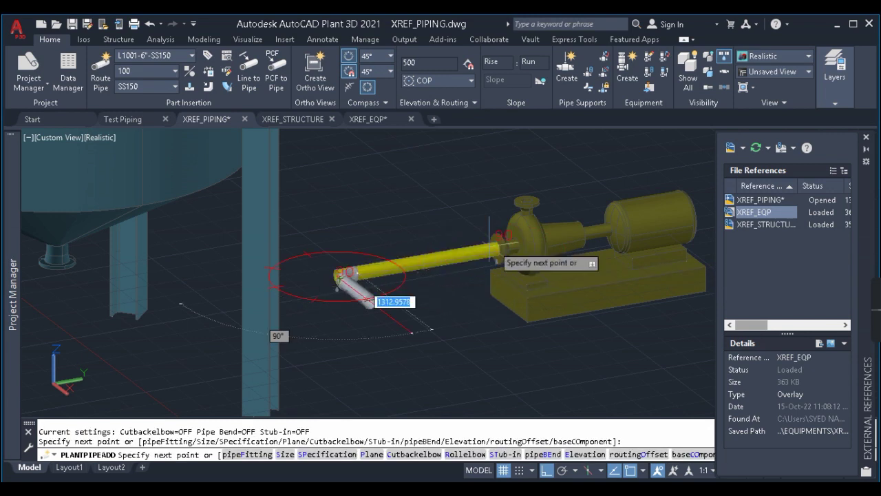
Step: End the pipe routing and examine the joint between the new pipe and the moved pump's nozzle
{"action": "scroll", "coordinate": [464, 251], "scroll_direction": "up", "scroll_amount": 5}
{"action": "left_click", "coordinate": [463, 274]}
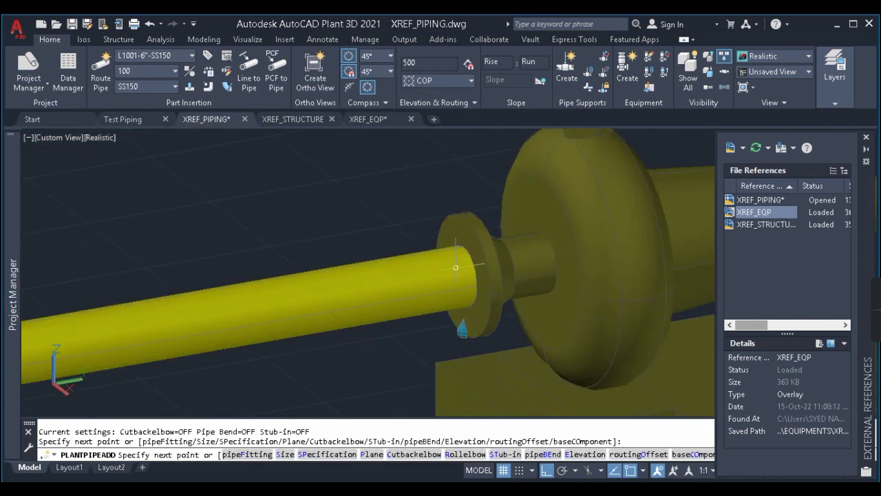
{"action": "key", "text": "Escape"}
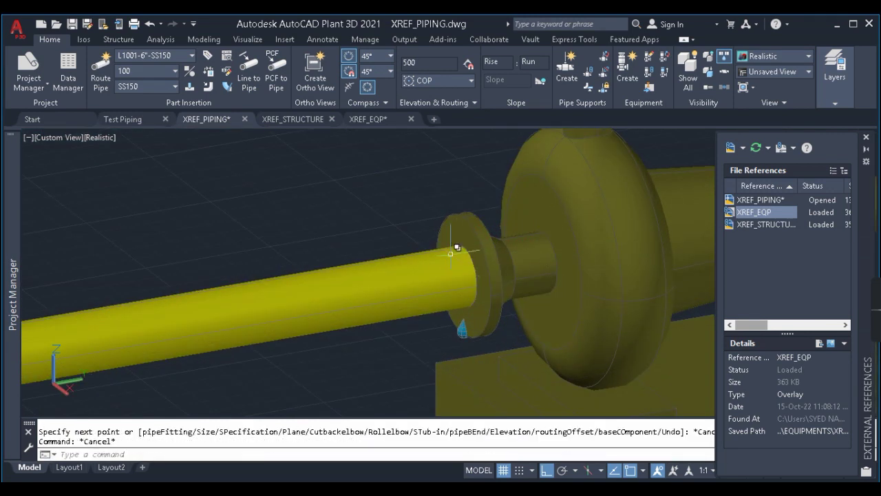
{"action": "left_click", "coordinate": [462, 326]}
{"action": "scroll", "coordinate": [499, 278], "scroll_direction": "down", "scroll_amount": 3}
{"action": "key", "text": "Escape"}
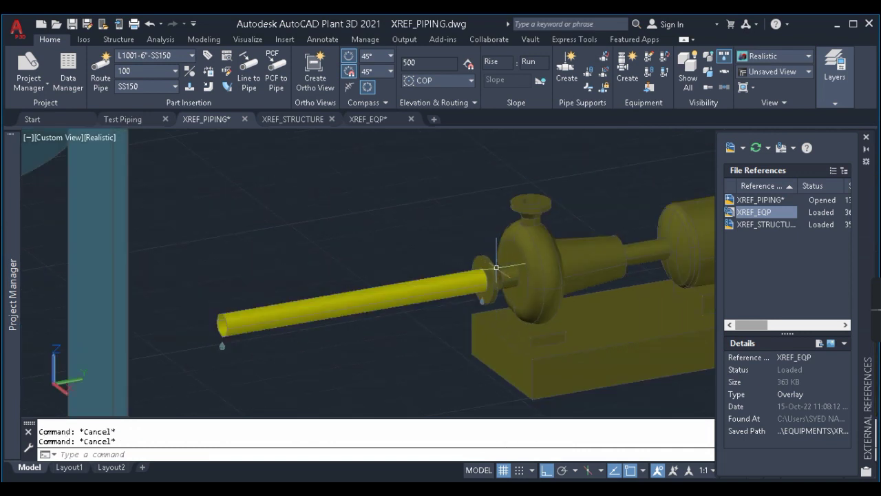
Step: Undo the routing of the second pipe and the move of the XREF_EQP reference
{"action": "scroll", "coordinate": [550, 275], "scroll_direction": "down", "scroll_amount": 3}
{"action": "key", "text": "ctrl+z"}
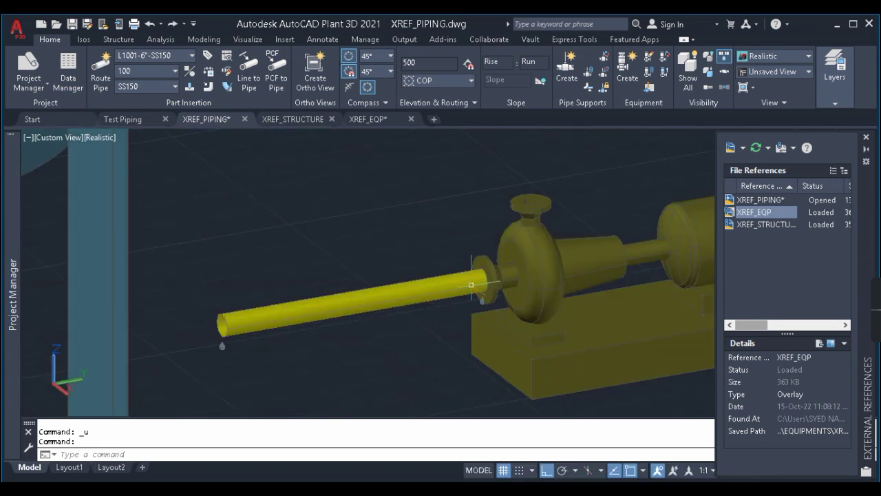
{"action": "scroll", "coordinate": [474, 284], "scroll_direction": "up", "scroll_amount": 3}
{"action": "scroll", "coordinate": [474, 284], "scroll_direction": "down", "scroll_amount": 6}
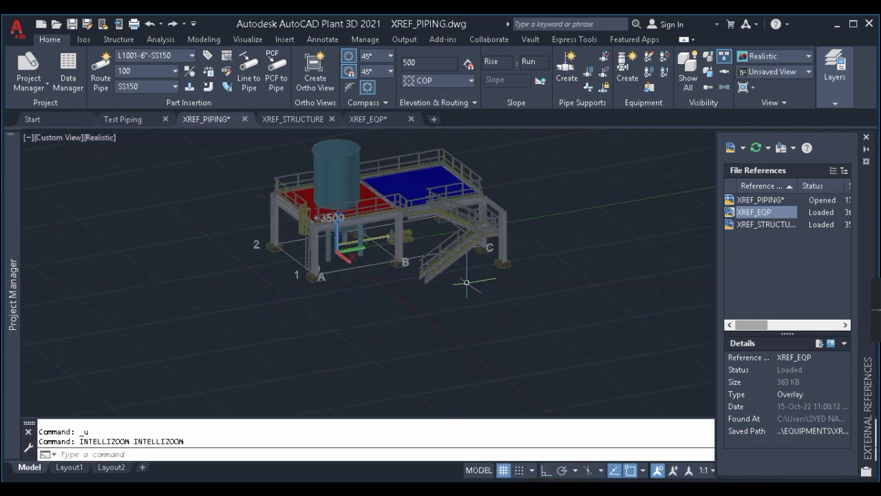
{"action": "scroll", "coordinate": [365, 238], "scroll_direction": "up", "scroll_amount": 5}
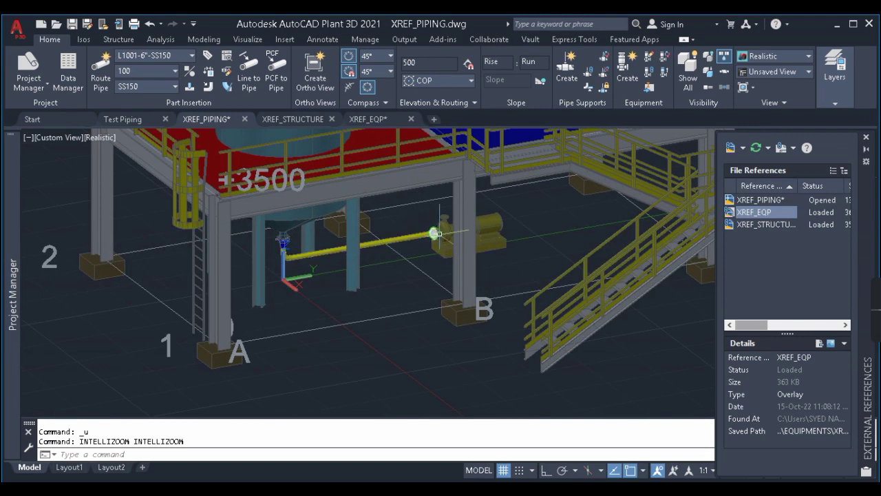
Step: Examine the original pipe's flanged joint at the referenced pump's nozzle and compare the model with the XREF_EQP drawing
{"action": "left_click", "coordinate": [377, 120]}
{"action": "left_click", "coordinate": [218, 122]}
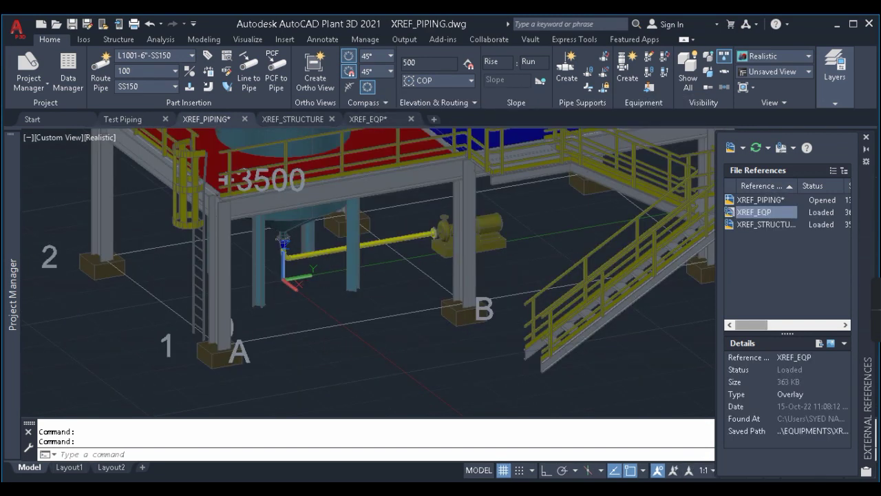
{"action": "scroll", "coordinate": [529, 331], "scroll_direction": "up", "scroll_amount": 6}
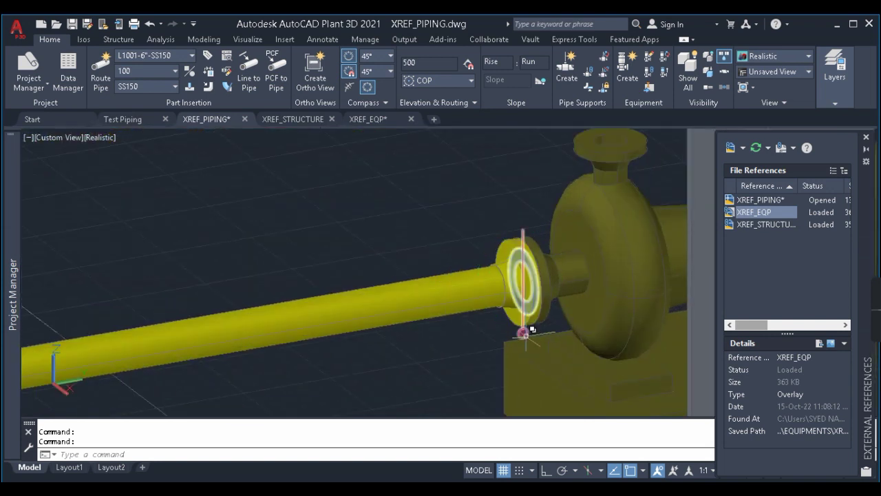
{"action": "scroll", "coordinate": [448, 302], "scroll_direction": "down", "scroll_amount": 10}
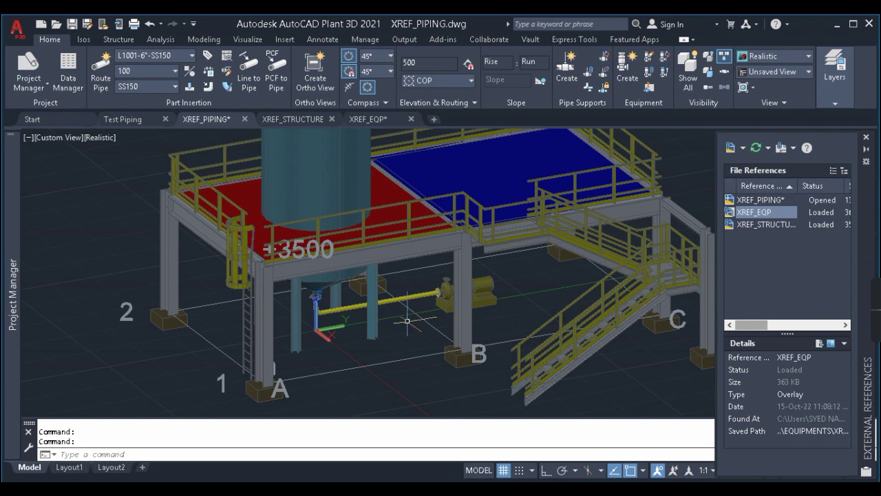
{"action": "scroll", "coordinate": [420, 338], "scroll_direction": "up", "scroll_amount": 3}
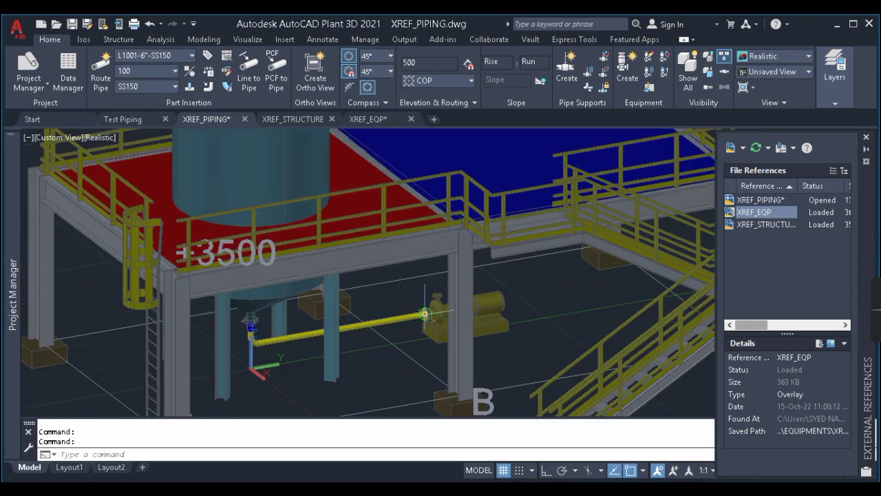
{"action": "scroll", "coordinate": [435, 296], "scroll_direction": "up", "scroll_amount": 4}
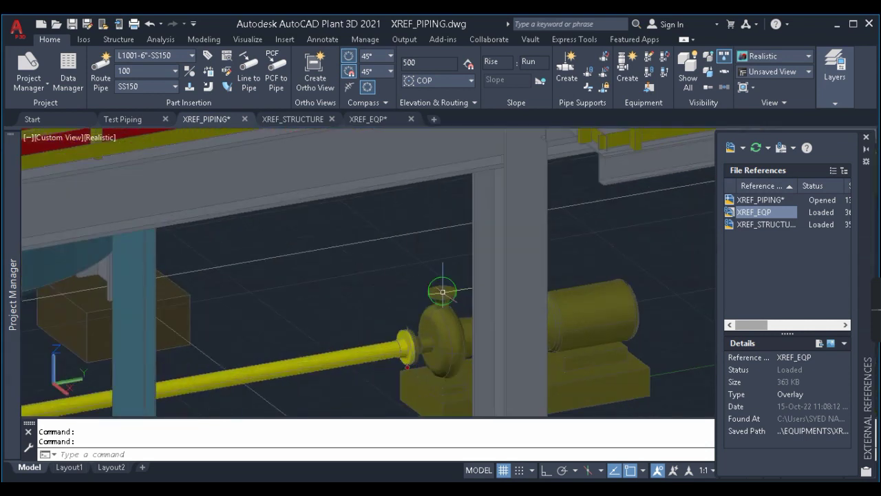
{"action": "key", "text": "Escape"}
{"action": "scroll", "coordinate": [444, 294], "scroll_direction": "down", "scroll_amount": 4}
{"action": "middle_click_drag", "start_coordinate": [452, 298], "coordinate": [401, 303]}
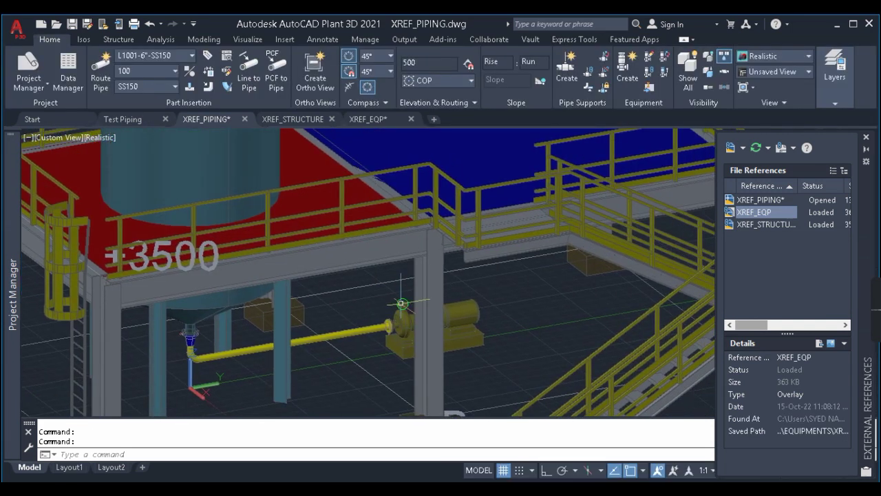
{"action": "left_click", "coordinate": [371, 119]}
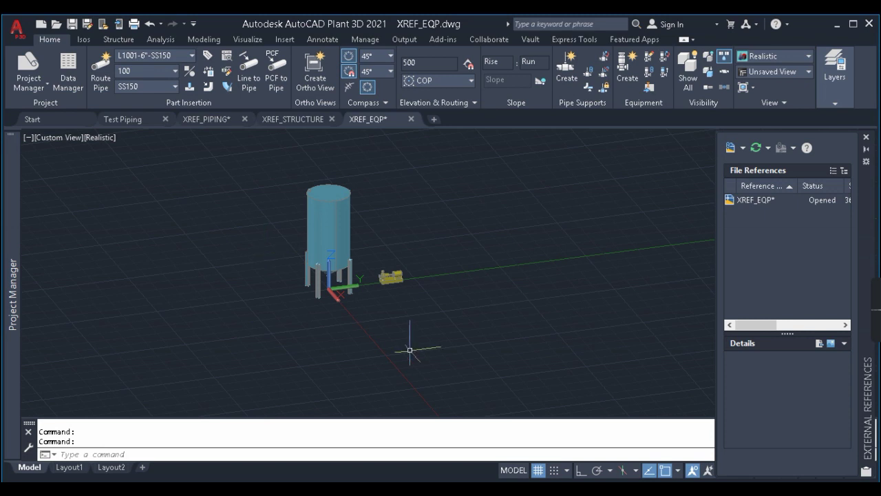
{"action": "key", "text": "ctrl+Tab"}
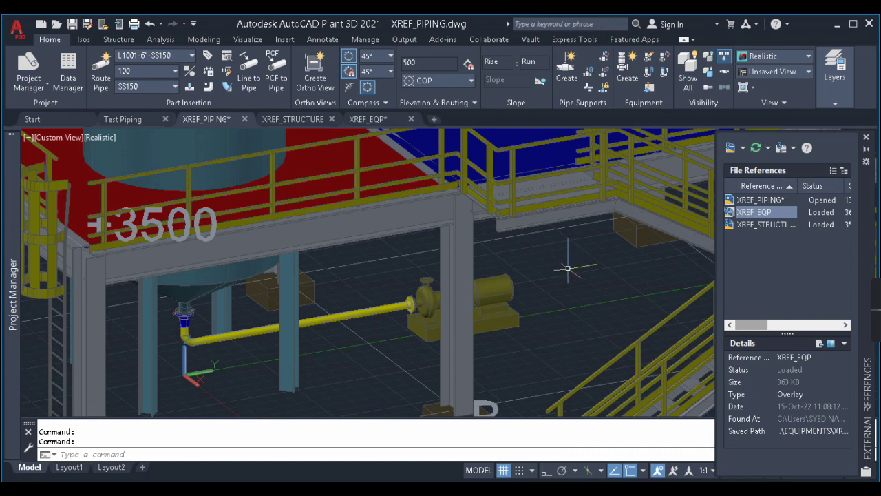
Step: Create a new orthographic drawing named XREF_ORTHO in the Tool Test project
{"action": "mouse_move", "coordinate": [12, 295]}
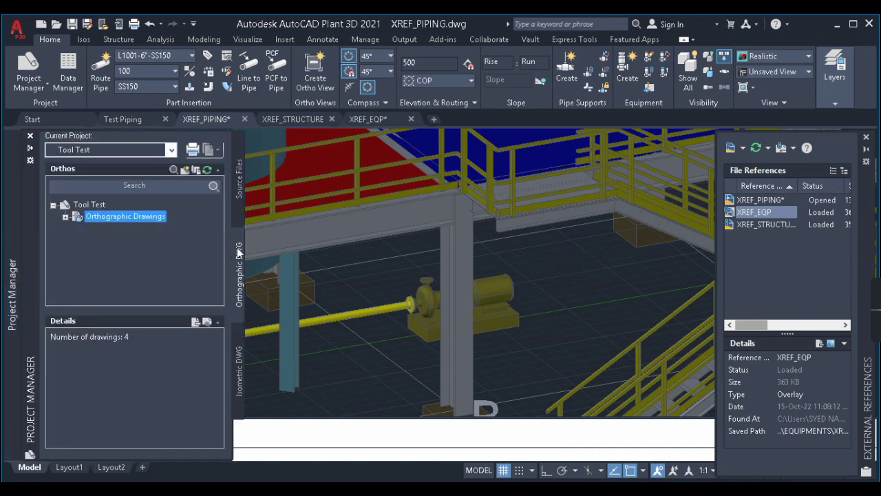
{"action": "left_click", "coordinate": [65, 217]}
{"action": "right_click", "coordinate": [98, 218]}
{"action": "left_click", "coordinate": [134, 227]}
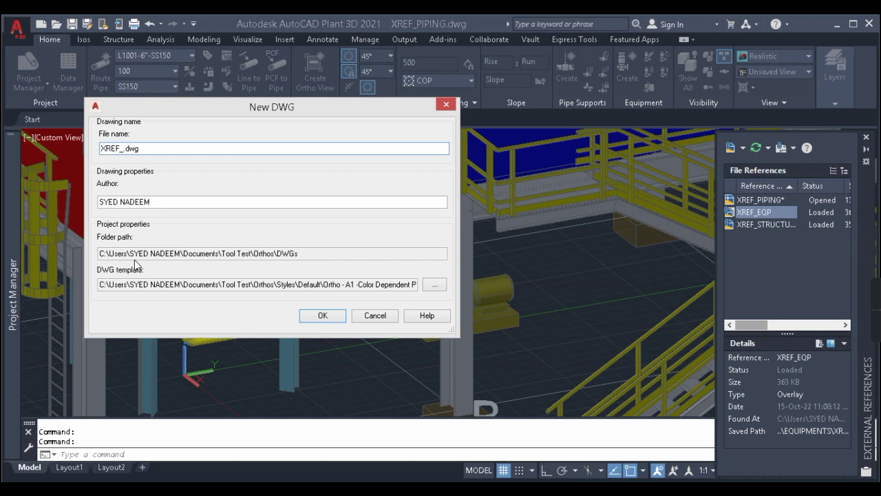
{"action": "type", "text": "OTHO"}
{"action": "key", "text": "BackSpace"}
{"action": "key", "text": "BackSpace"}
{"action": "key", "text": "BackSpace"}
{"action": "type", "text": "RTHO"}
{"action": "left_click", "coordinate": [336, 318]}
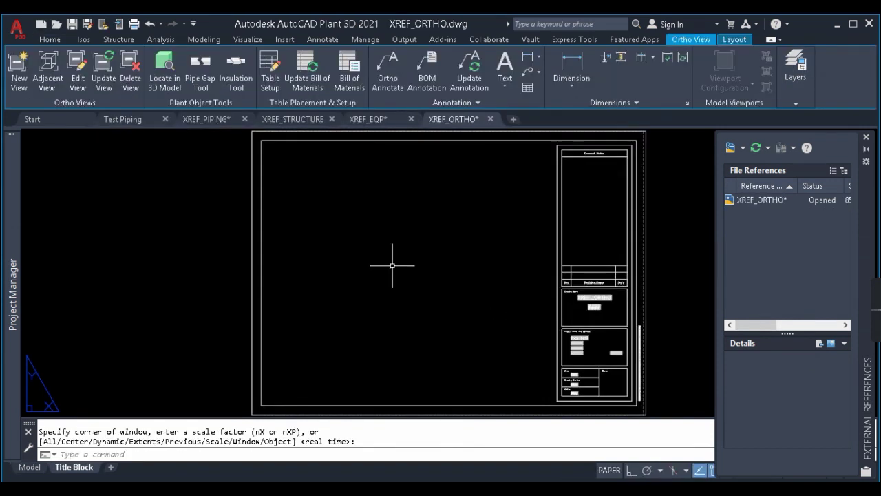
Step: Start a new ortho view in XREF_ORTHO with XREF_PIPING from the Piping Layout folder as its reference model
{"action": "scroll", "coordinate": [412, 253], "scroll_direction": "down", "scroll_amount": 3}
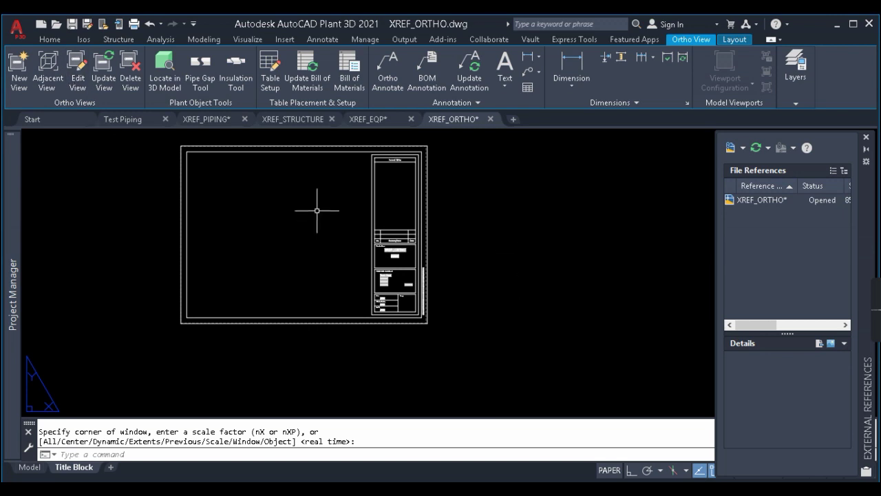
{"action": "middle_click_drag", "start_coordinate": [317, 223], "coordinate": [344, 278]}
{"action": "left_click", "coordinate": [206, 118]}
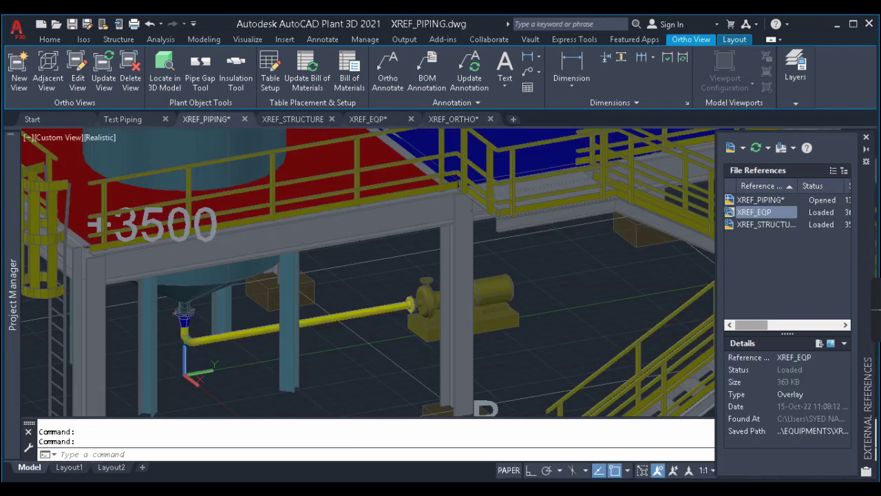
{"action": "scroll", "coordinate": [234, 287], "scroll_direction": "down", "scroll_amount": 5}
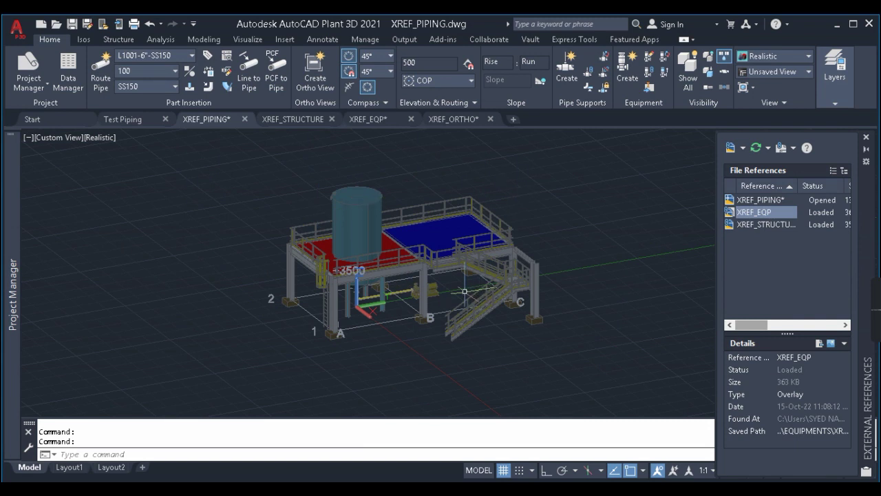
{"action": "left_click", "coordinate": [454, 118]}
{"action": "left_click", "coordinate": [19, 69]}
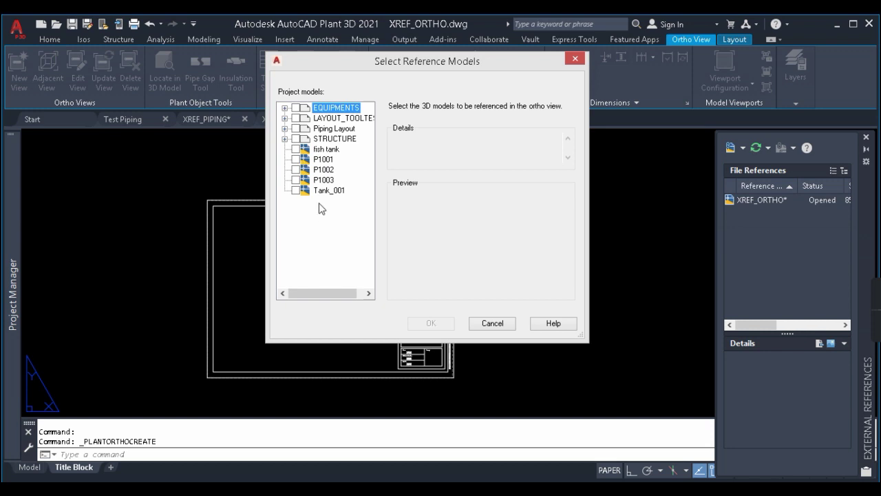
{"action": "left_click", "coordinate": [285, 128]}
{"action": "left_click", "coordinate": [285, 128]}
{"action": "left_click", "coordinate": [284, 129]}
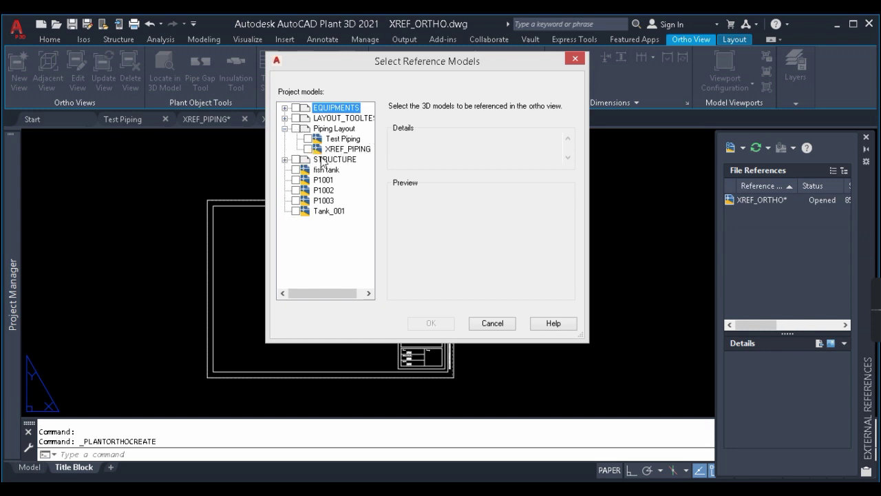
{"action": "left_click", "coordinate": [307, 149]}
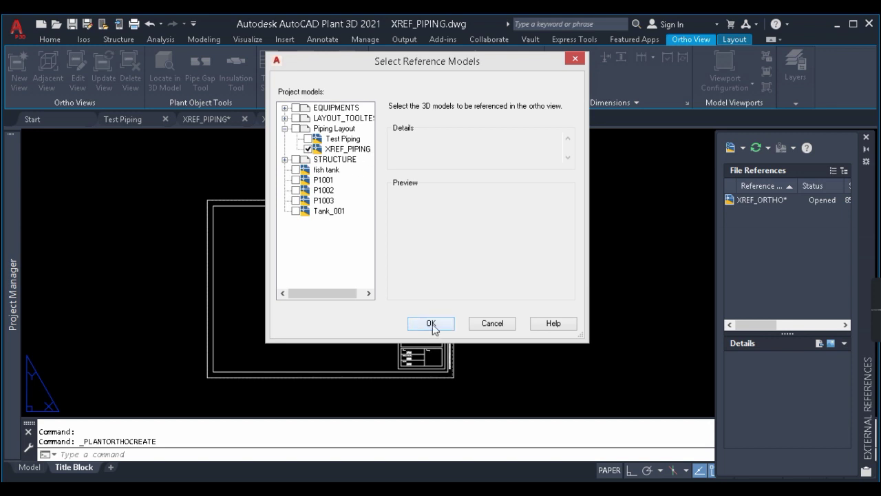
{"action": "left_click", "coordinate": [432, 324]}
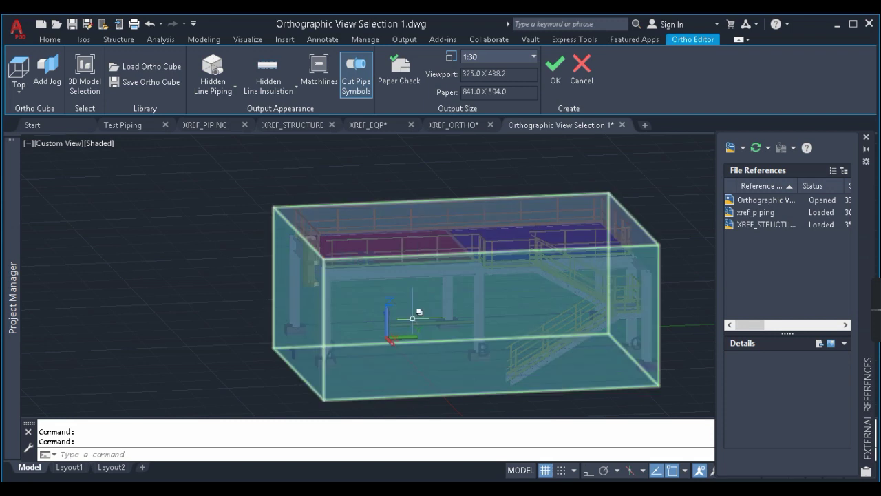
Step: Examine the model inside the ortho cube, checking the pipe, the structure and the referenced equipment
{"action": "middle_click_drag", "start_coordinate": [407, 333], "coordinate": [446, 262], "text": "shift"}
{"action": "scroll", "coordinate": [373, 333], "scroll_direction": "up", "scroll_amount": 5}
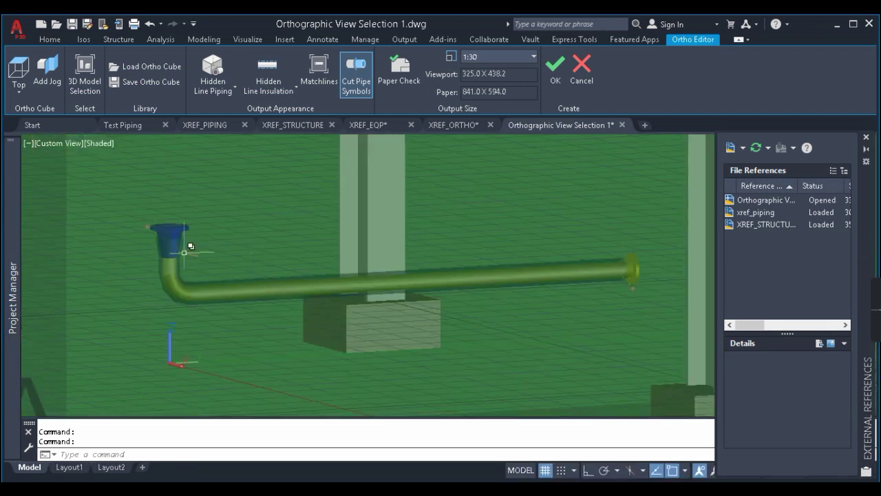
{"action": "scroll", "coordinate": [165, 262], "scroll_direction": "up", "scroll_amount": 2}
{"action": "scroll", "coordinate": [626, 296], "scroll_direction": "down", "scroll_amount": 7}
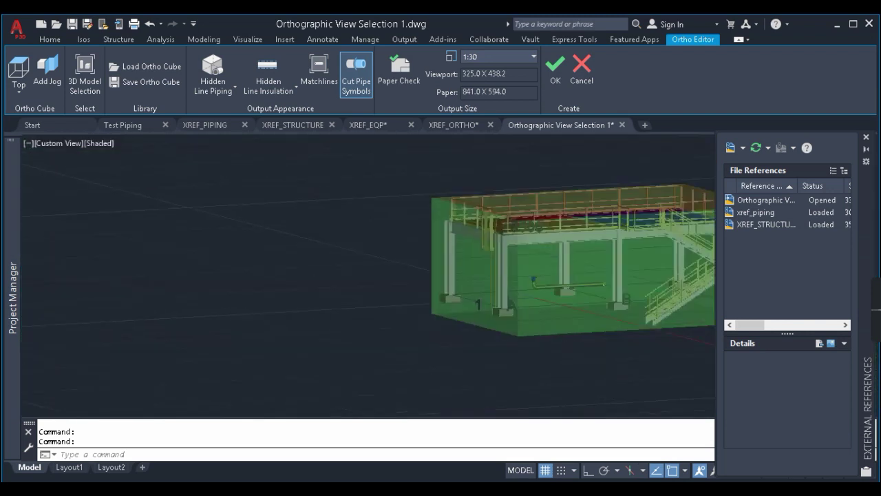
{"action": "middle_click_drag", "start_coordinate": [628, 319], "coordinate": [456, 327]}
{"action": "scroll", "coordinate": [475, 268], "scroll_direction": "up", "scroll_amount": 3}
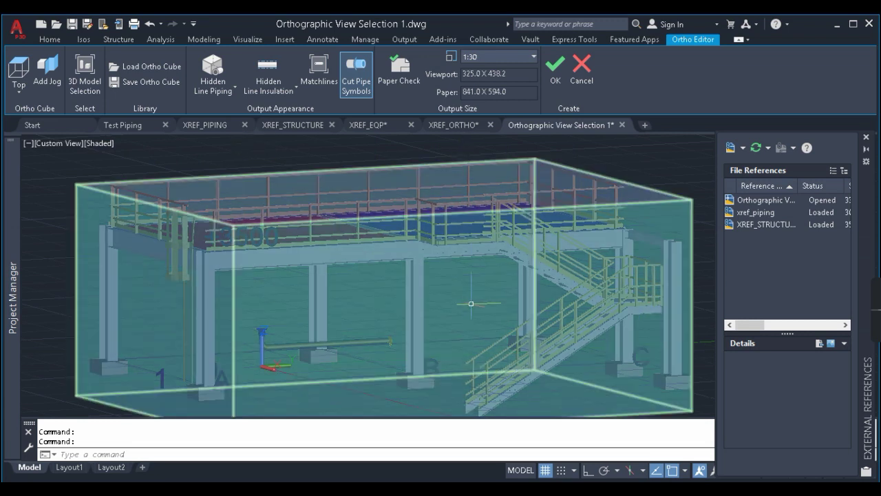
{"action": "scroll", "coordinate": [471, 307], "scroll_direction": "down", "scroll_amount": 4}
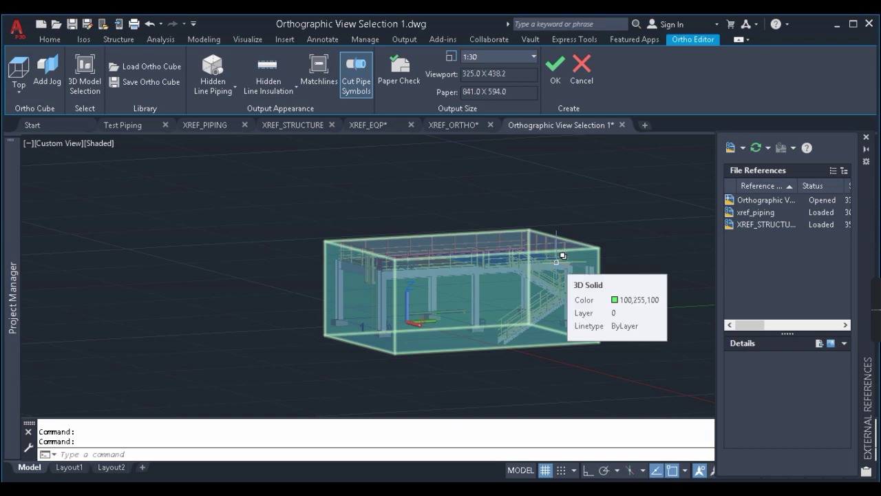
Step: Accept the ortho cube and place the top view at 1:30 on the XREF_ORTHO title block sheet
{"action": "scroll", "coordinate": [485, 256], "scroll_direction": "up", "scroll_amount": 2}
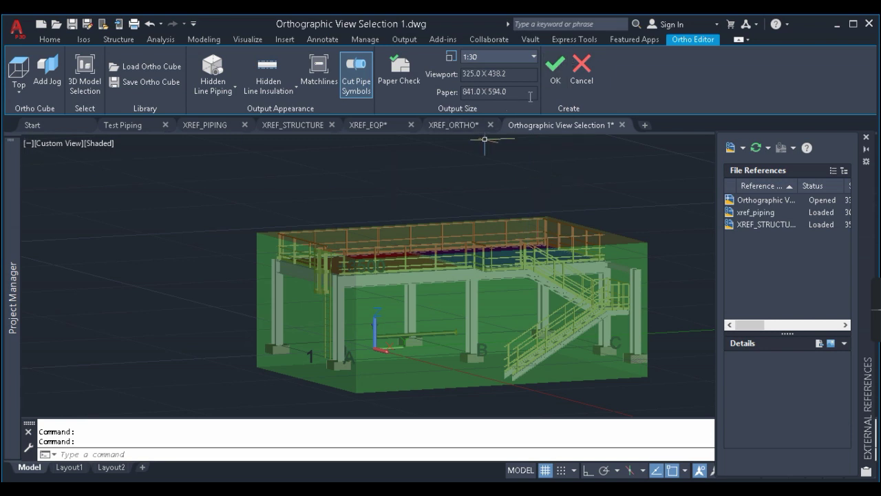
{"action": "left_click", "coordinate": [563, 71]}
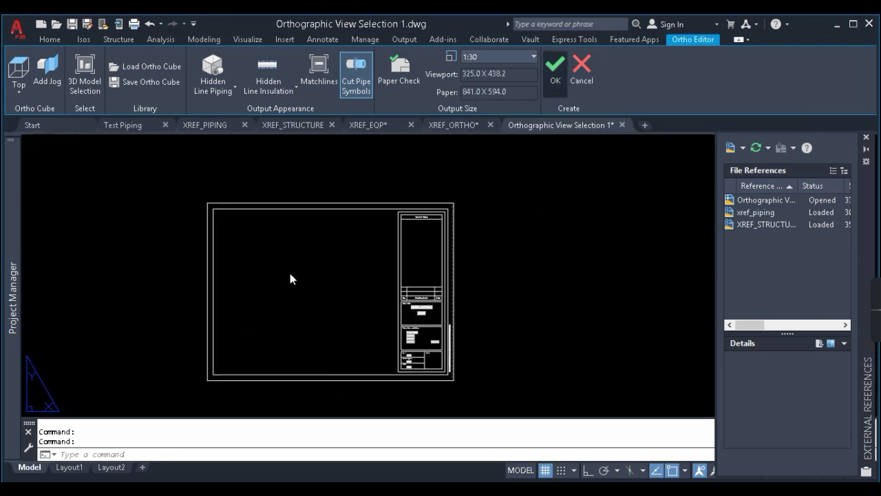
{"action": "left_click", "coordinate": [252, 349]}
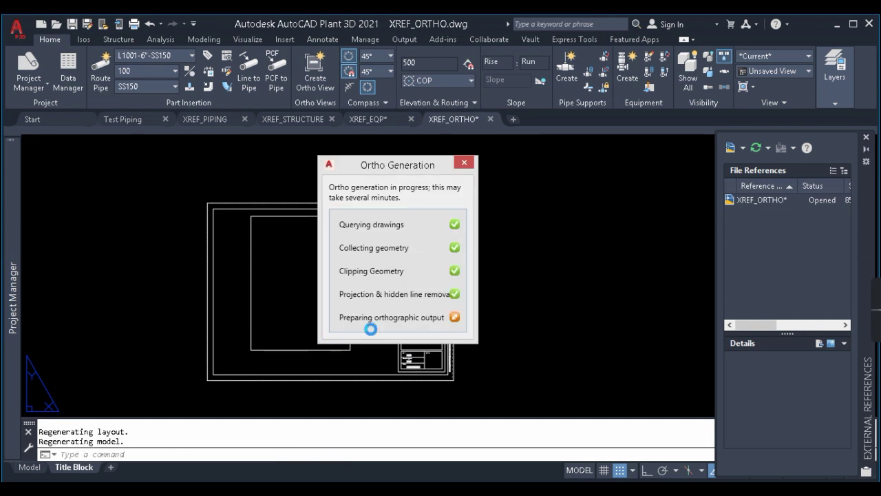
Step: Inspect the generated plan view for the structure, stairs, pipe and pump-side flange
{"action": "scroll", "coordinate": [305, 284], "scroll_direction": "up", "scroll_amount": 5}
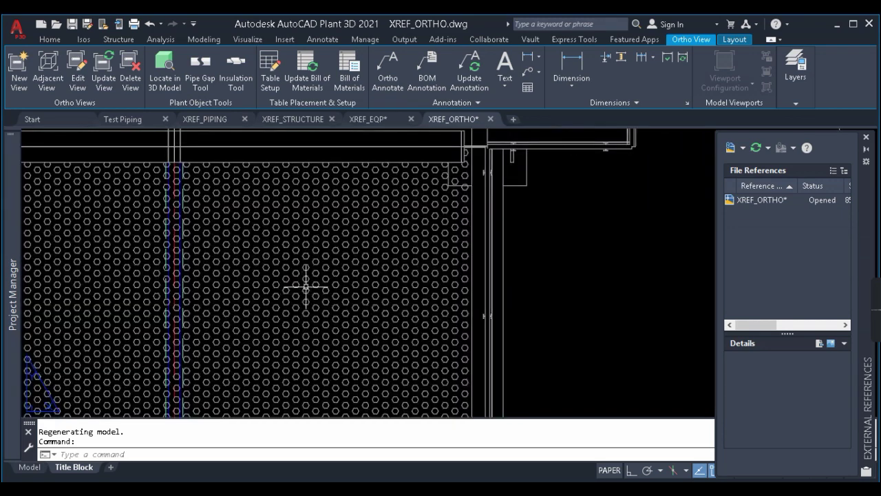
{"action": "scroll", "coordinate": [388, 251], "scroll_direction": "down", "scroll_amount": 2}
{"action": "scroll", "coordinate": [395, 248], "scroll_direction": "down", "scroll_amount": 5}
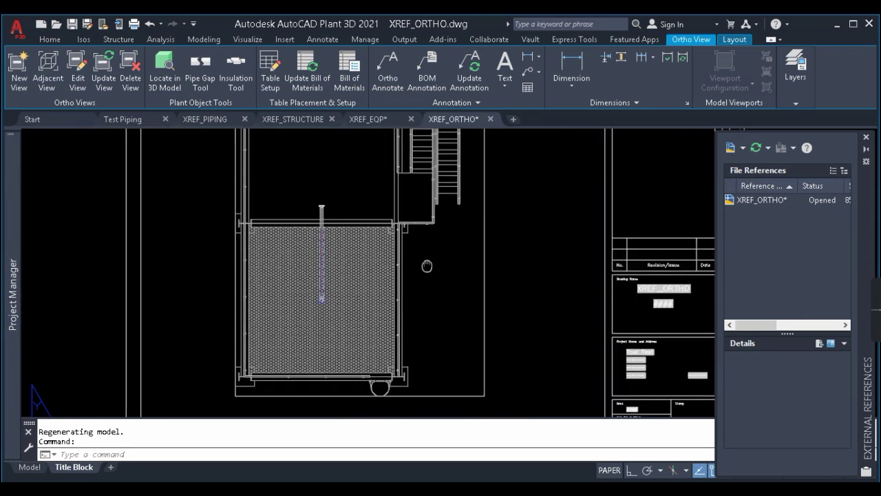
{"action": "scroll", "coordinate": [424, 209], "scroll_direction": "up", "scroll_amount": 5}
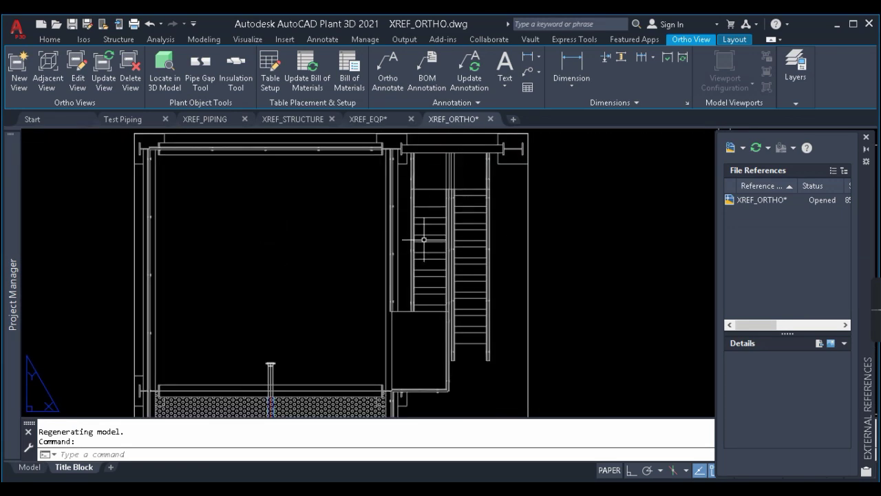
{"action": "scroll", "coordinate": [379, 220], "scroll_direction": "down", "scroll_amount": 5}
{"action": "scroll", "coordinate": [345, 277], "scroll_direction": "up", "scroll_amount": 8}
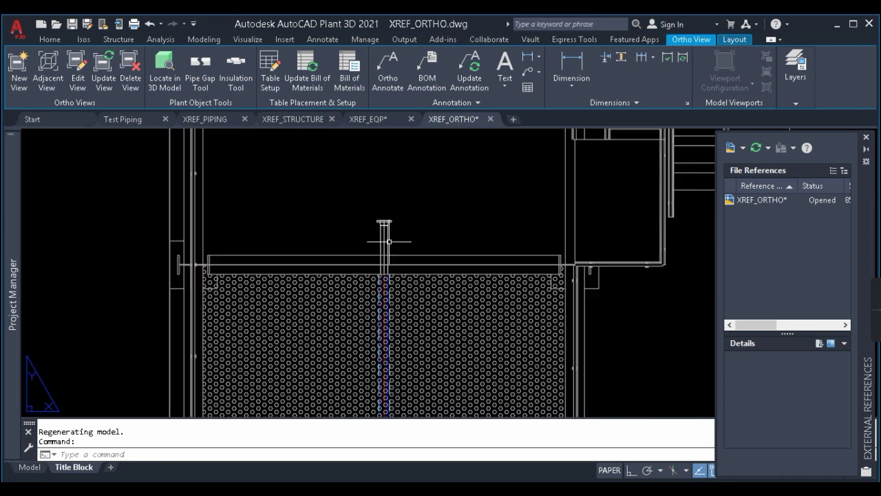
{"action": "left_click", "coordinate": [436, 230]}
{"action": "scroll", "coordinate": [402, 192], "scroll_direction": "down", "scroll_amount": 5}
{"action": "scroll", "coordinate": [401, 267], "scroll_direction": "down", "scroll_amount": 5}
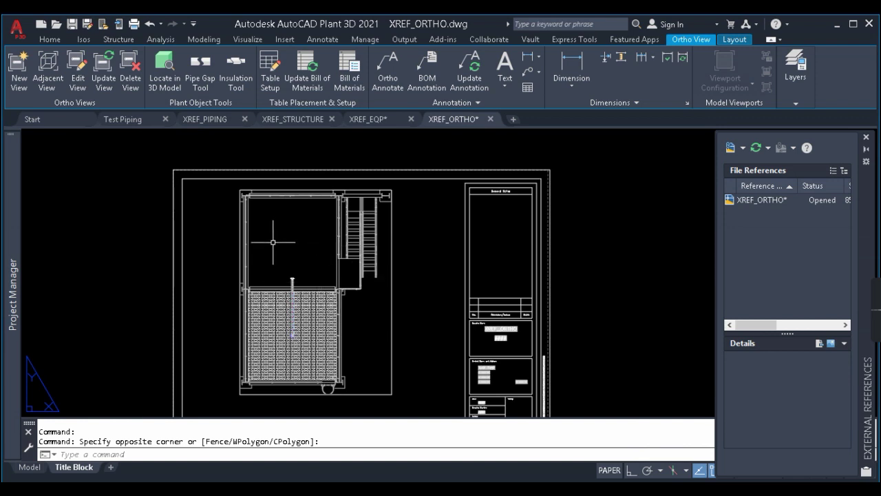
Step: In XREF_PIPING, change the XREF_EQP reference type to Attach and save the drawing
{"action": "left_click", "coordinate": [206, 122]}
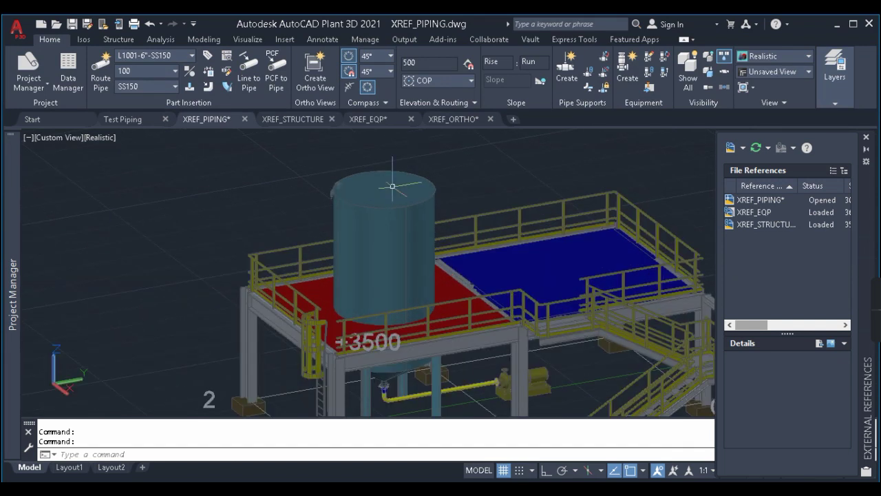
{"action": "left_click", "coordinate": [393, 186]}
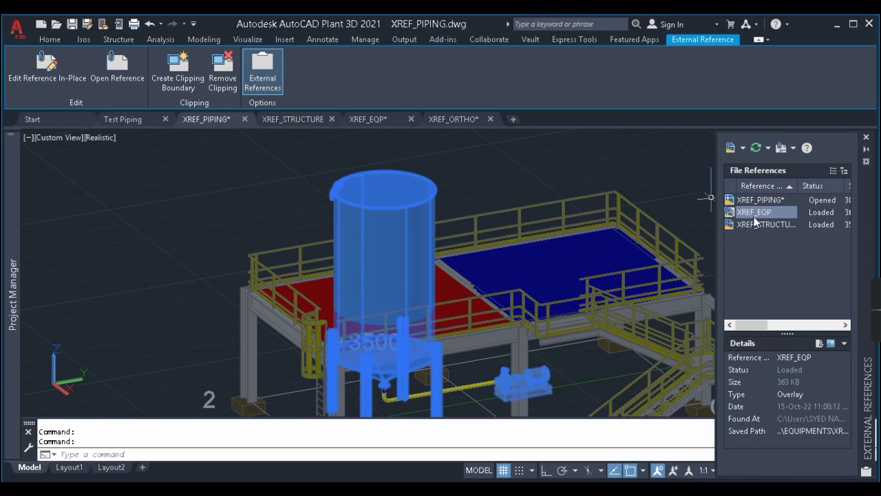
{"action": "left_click_drag", "start_coordinate": [748, 329], "coordinate": [778, 330]}
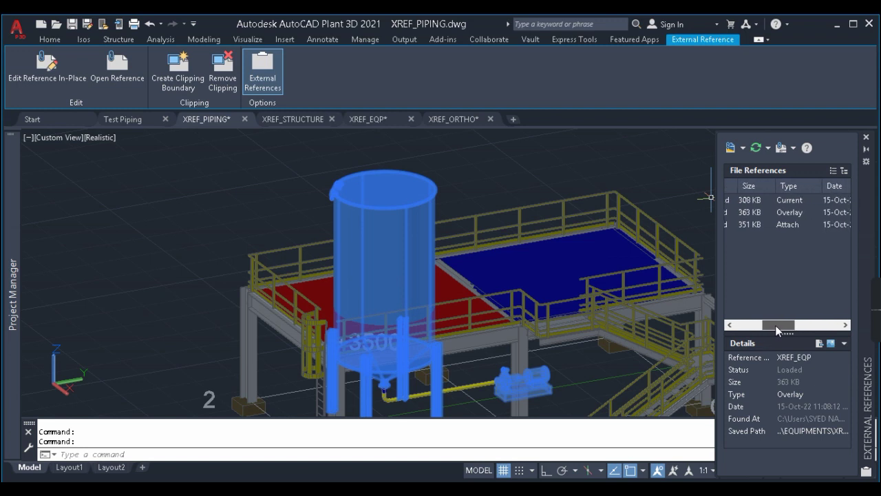
{"action": "double_click", "coordinate": [778, 212]}
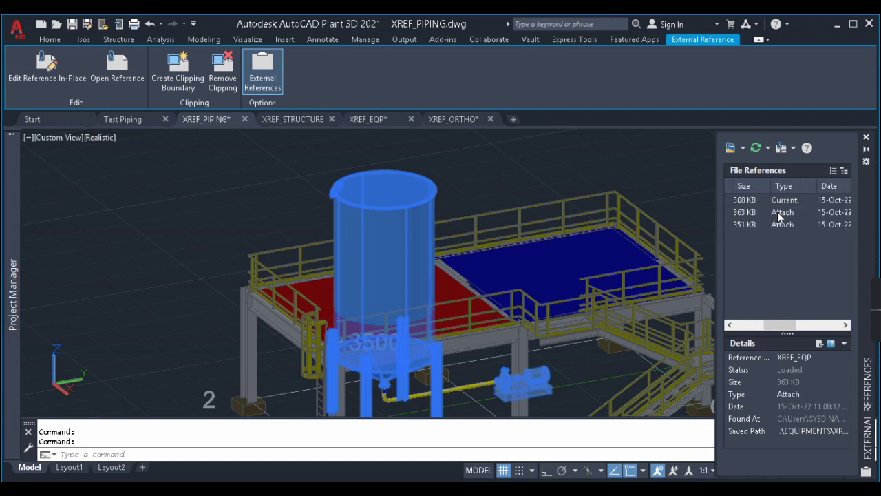
{"action": "mouse_move", "coordinate": [778, 215]}
{"action": "left_click", "coordinate": [580, 197]}
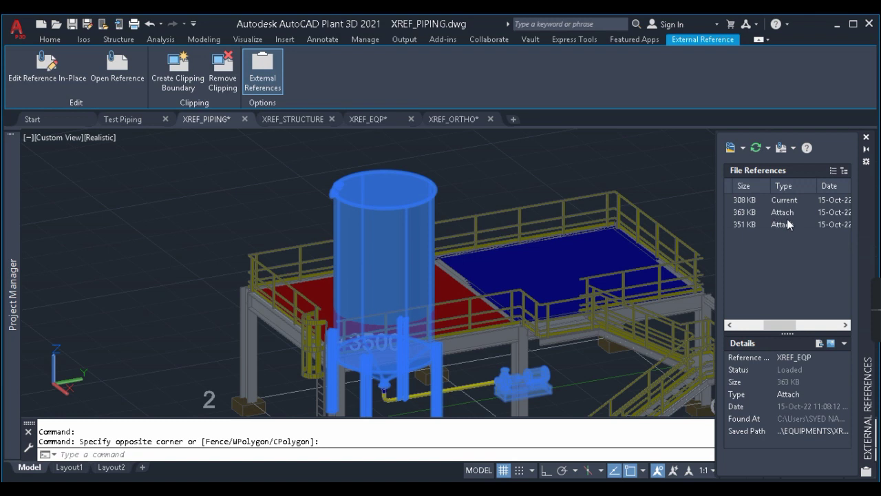
{"action": "key", "text": "Escape"}
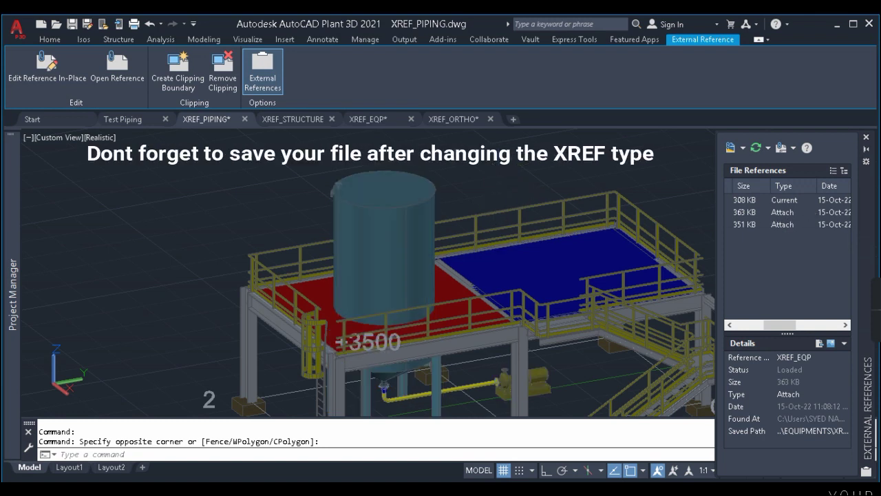
{"action": "key", "text": "ctrl+s"}
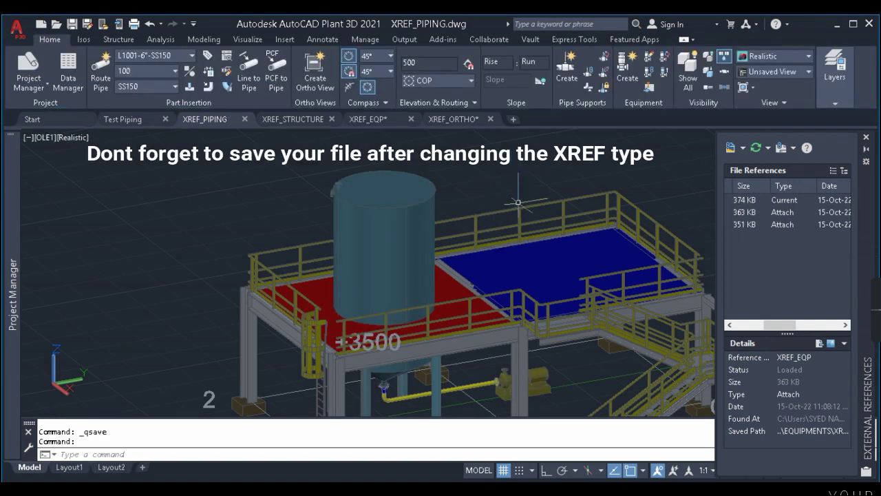
Step: Update the plan view in XREF_ORTHO from the saved piping model and check the tank, legs and pump area
{"action": "left_click", "coordinate": [453, 120]}
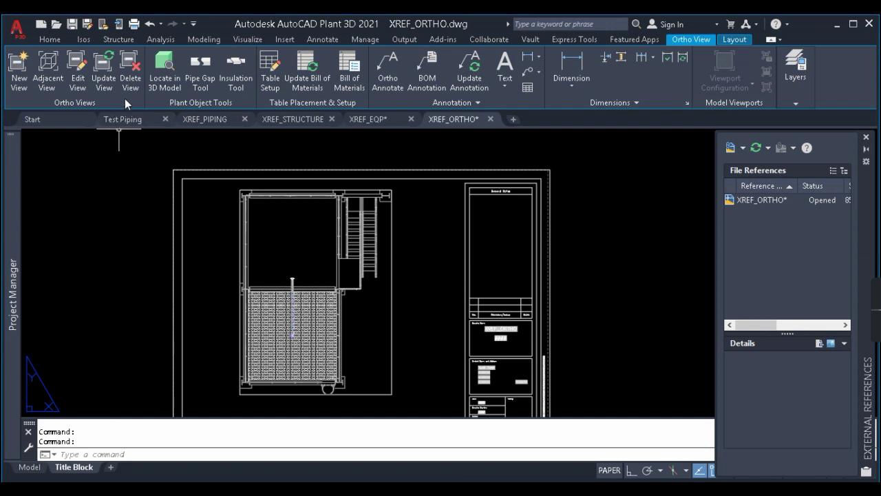
{"action": "left_click", "coordinate": [103, 69]}
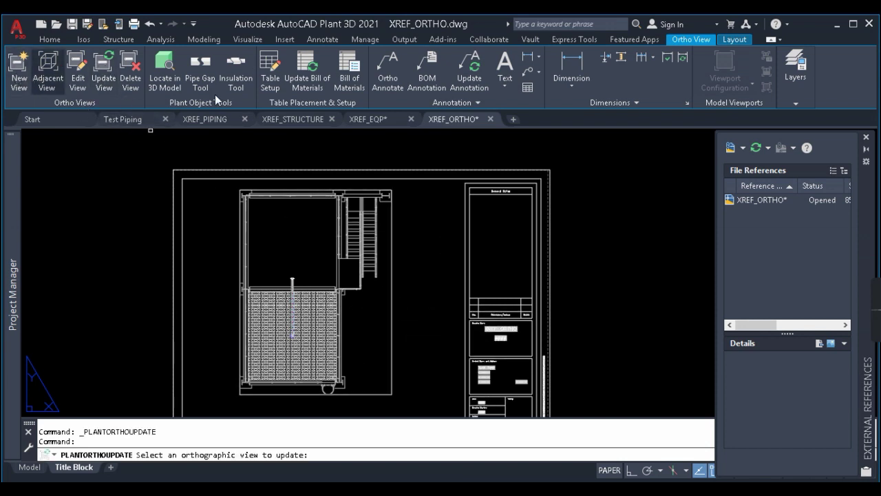
{"action": "left_click", "coordinate": [391, 297]}
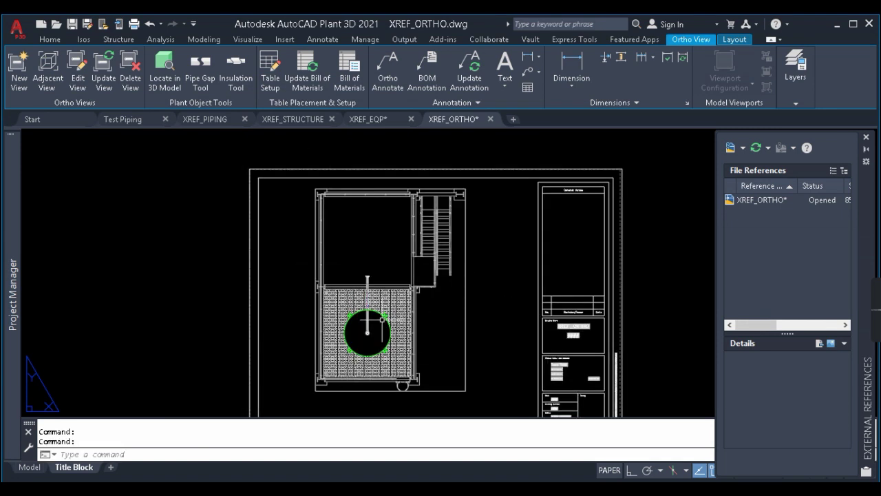
{"action": "scroll", "coordinate": [365, 323], "scroll_direction": "up", "scroll_amount": 10}
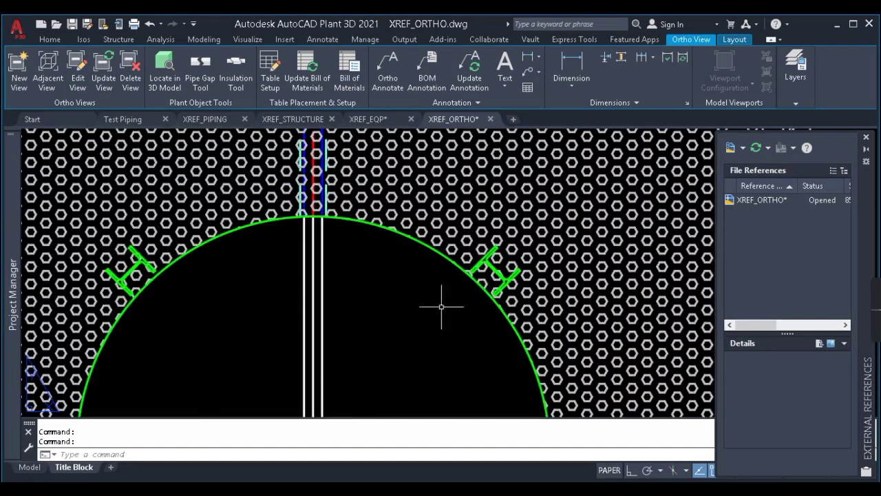
{"action": "scroll", "coordinate": [472, 272], "scroll_direction": "down", "scroll_amount": 5}
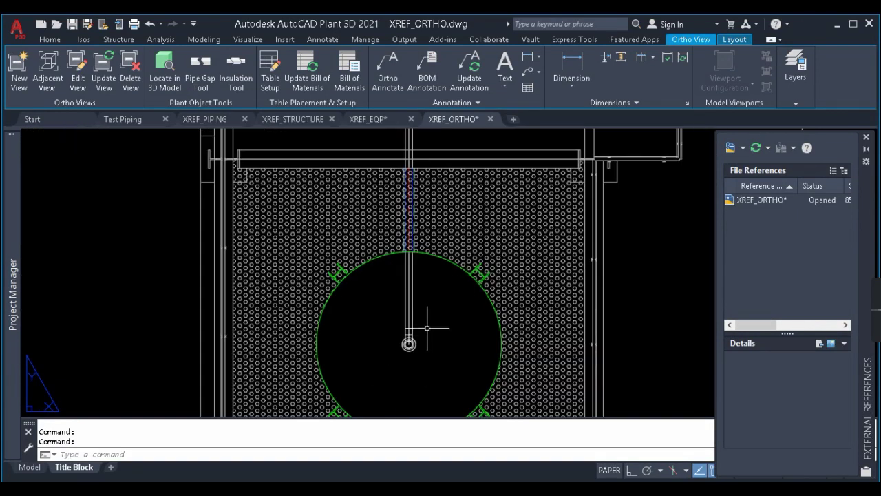
{"action": "scroll", "coordinate": [388, 309], "scroll_direction": "up", "scroll_amount": 5}
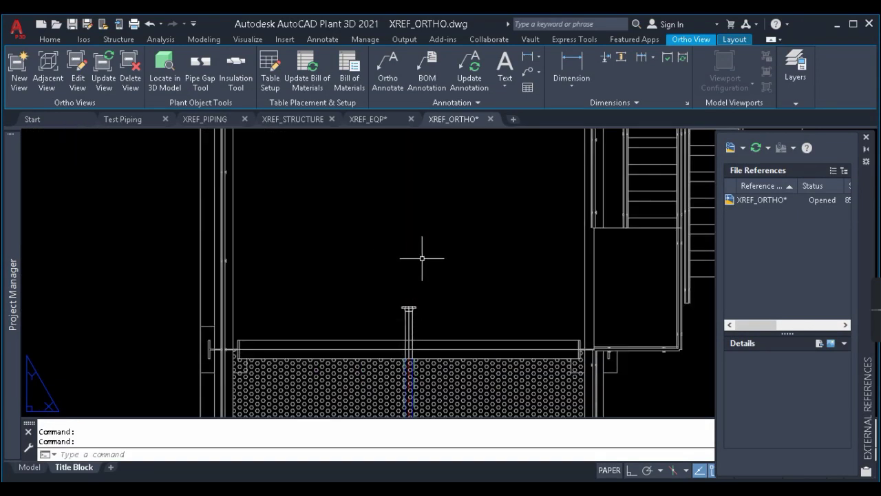
{"action": "scroll", "coordinate": [444, 258], "scroll_direction": "down", "scroll_amount": 6}
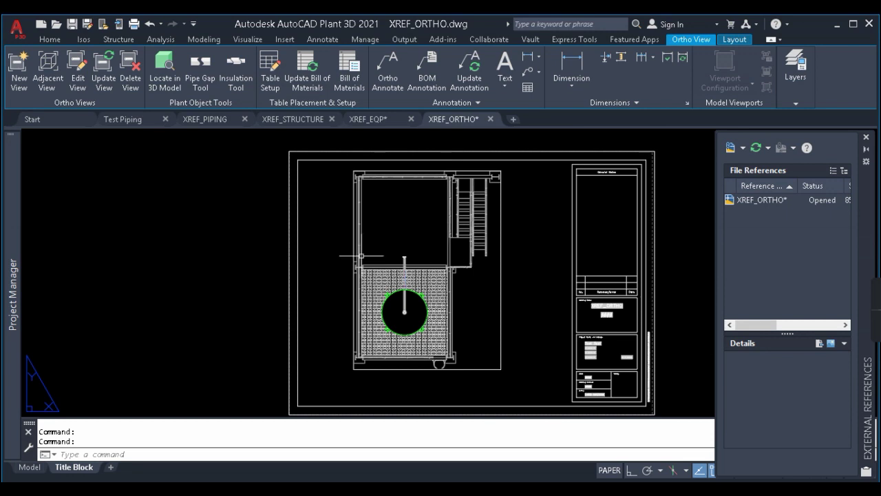
Step: Edit the plan ortho view in XREF_ORTHO to use All Hidden Lines and regenerate it
{"action": "left_click", "coordinate": [501, 331]}
{"action": "left_click", "coordinate": [77, 69]}
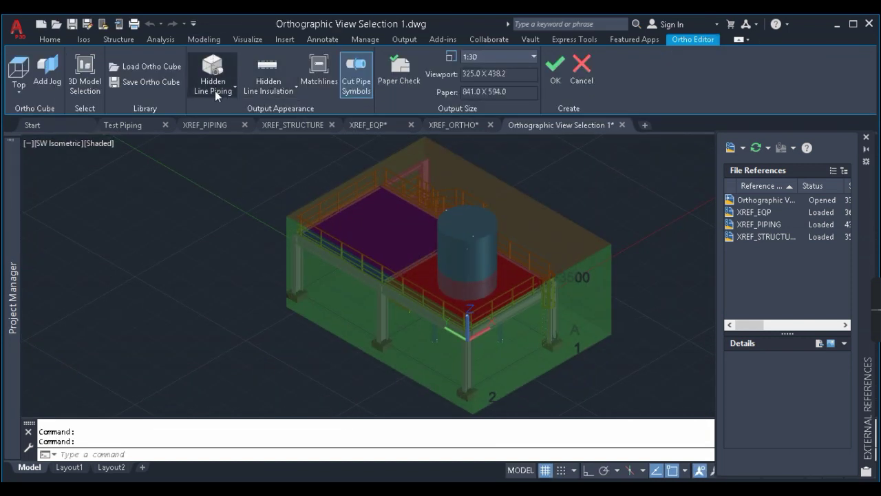
{"action": "left_click", "coordinate": [224, 91]}
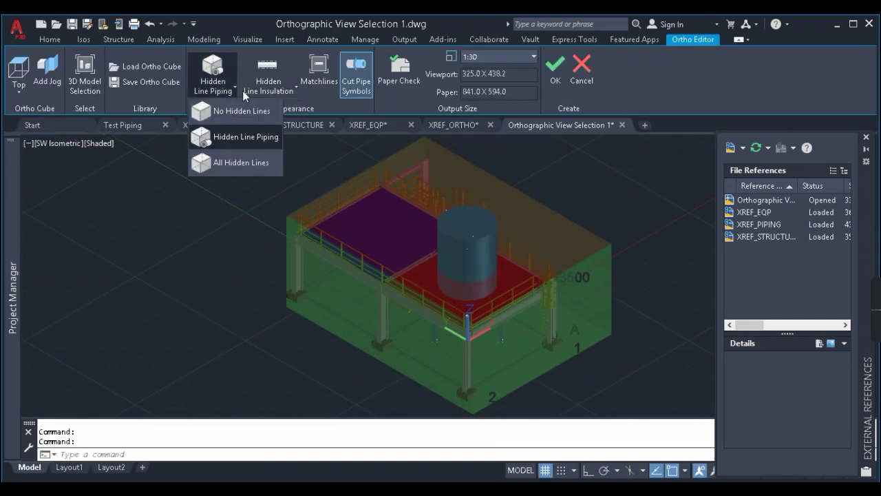
{"action": "left_click", "coordinate": [237, 161]}
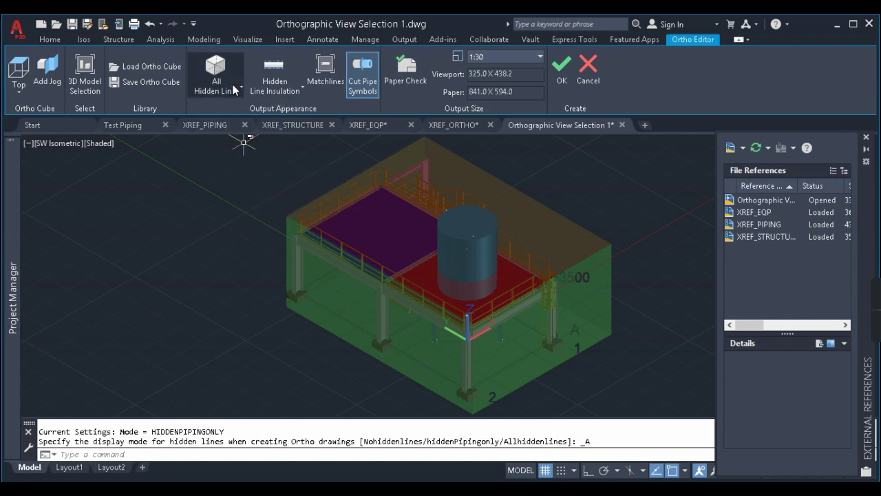
{"action": "left_click", "coordinate": [234, 92]}
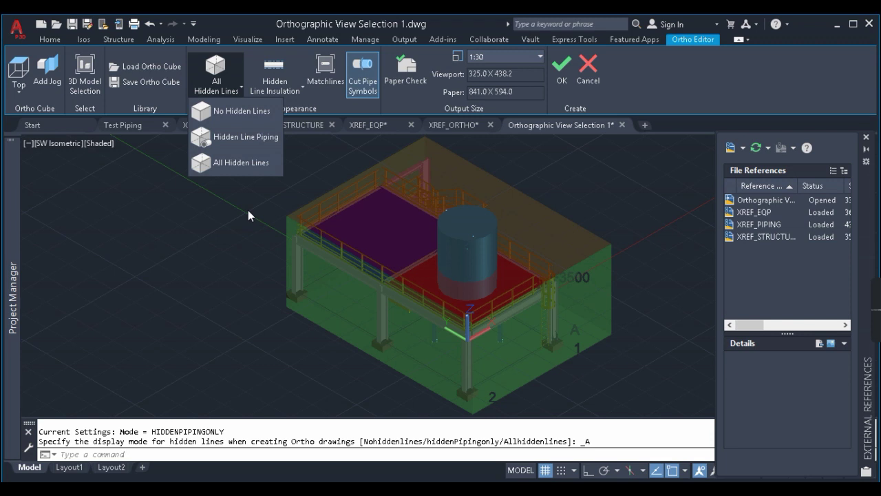
{"action": "left_click", "coordinate": [570, 78]}
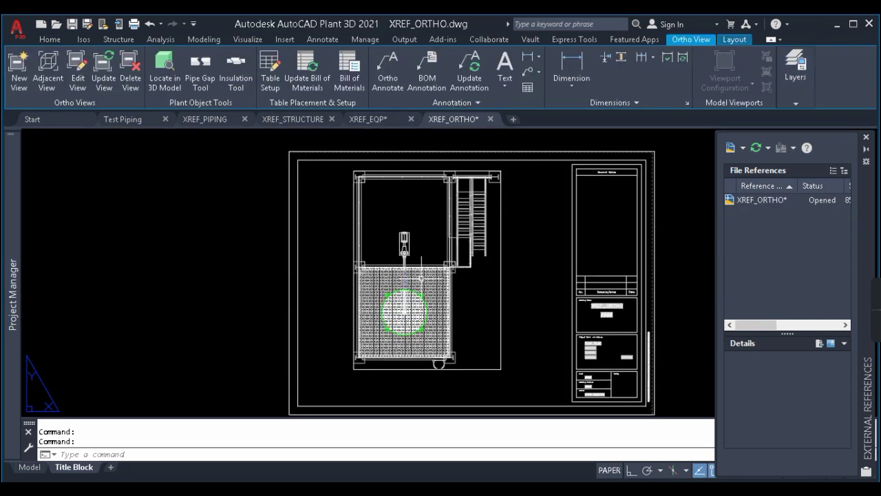
Step: Examine the regenerated plan view for the pump, the pipe run and the hidden lines around the tank
{"action": "scroll", "coordinate": [445, 307], "scroll_direction": "up", "scroll_amount": 3}
{"action": "scroll", "coordinate": [445, 307], "scroll_direction": "down", "scroll_amount": 1}
{"action": "scroll", "coordinate": [404, 213], "scroll_direction": "up", "scroll_amount": 3}
{"action": "scroll", "coordinate": [403, 213], "scroll_direction": "down", "scroll_amount": 2}
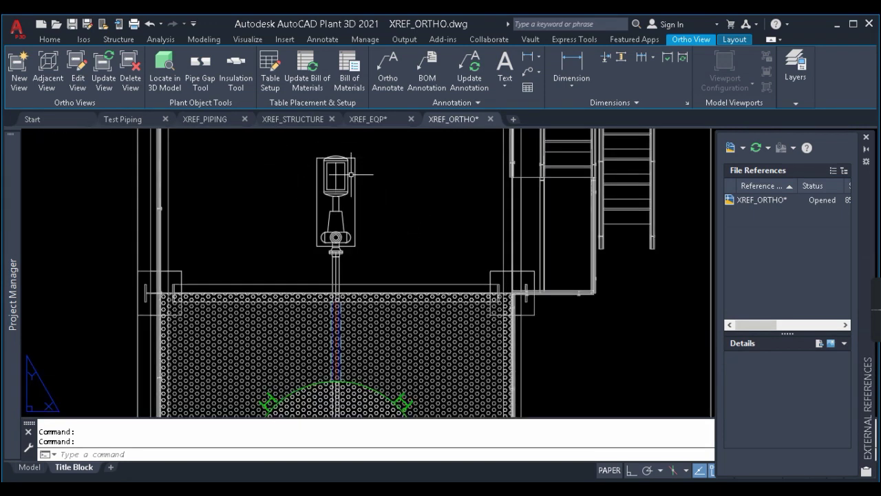
{"action": "scroll", "coordinate": [350, 174], "scroll_direction": "down", "scroll_amount": 3}
{"action": "scroll", "coordinate": [371, 219], "scroll_direction": "down", "scroll_amount": 4}
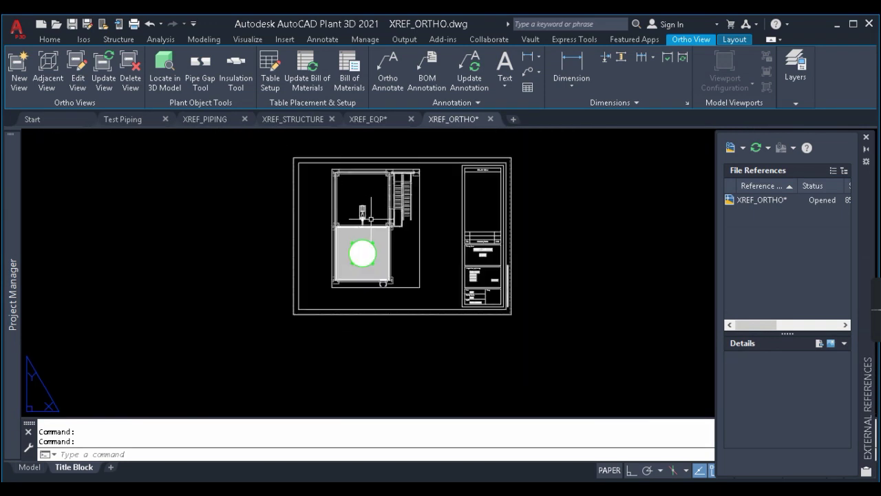
{"action": "scroll", "coordinate": [376, 238], "scroll_direction": "up", "scroll_amount": 3}
{"action": "scroll", "coordinate": [437, 228], "scroll_direction": "down", "scroll_amount": 2}
{"action": "scroll", "coordinate": [460, 237], "scroll_direction": "up", "scroll_amount": 2}
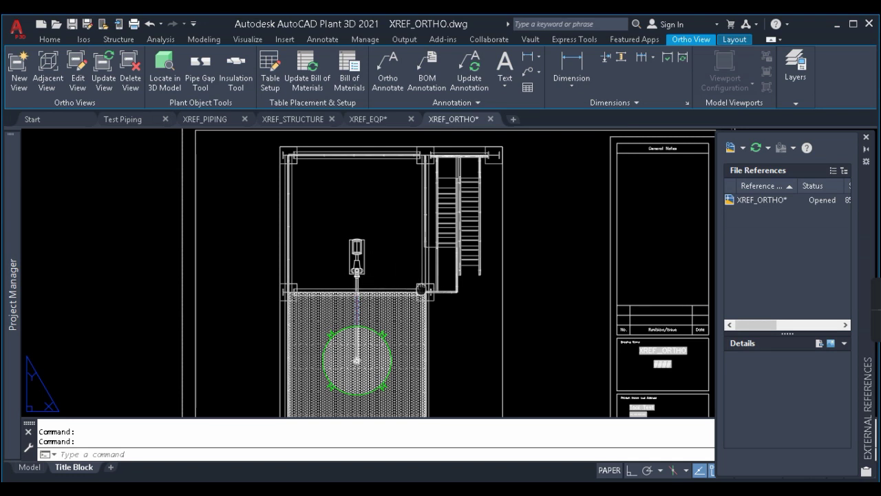
{"action": "scroll", "coordinate": [398, 151], "scroll_direction": "down", "scroll_amount": 2}
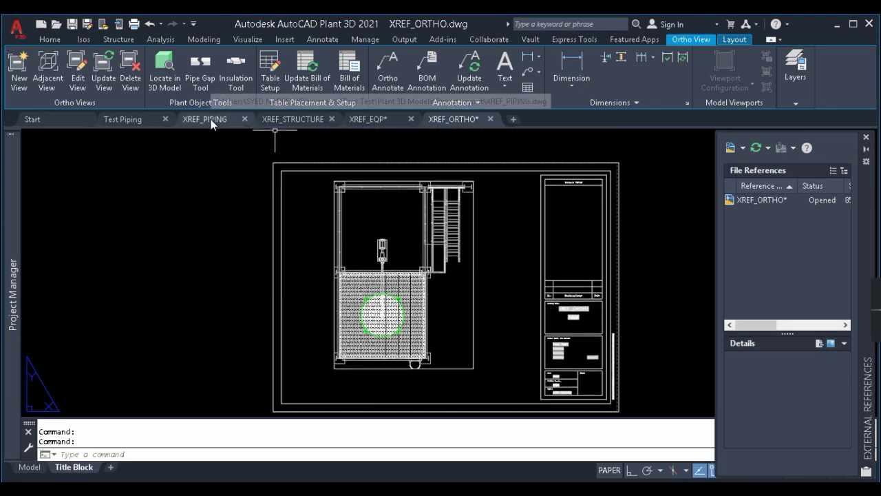
Step: Erase the structure reference from the XREF_PIPING model and undo the erasure
{"action": "left_click", "coordinate": [205, 120]}
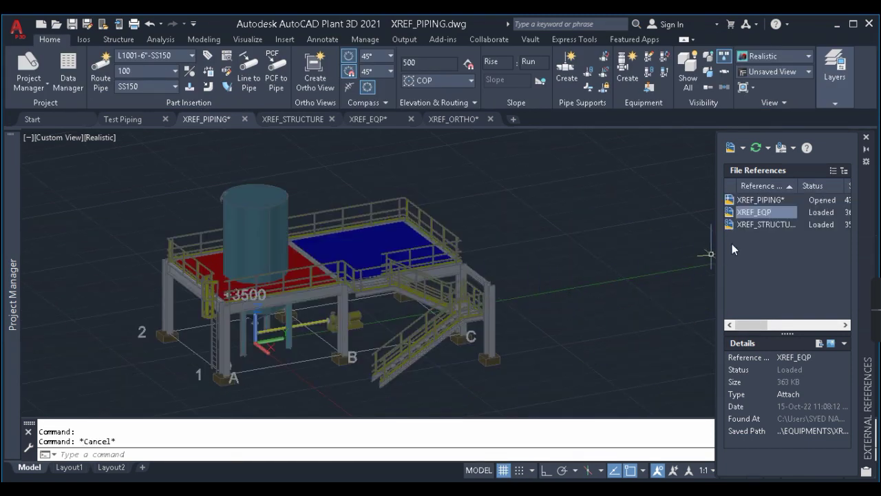
{"action": "left_click", "coordinate": [753, 226]}
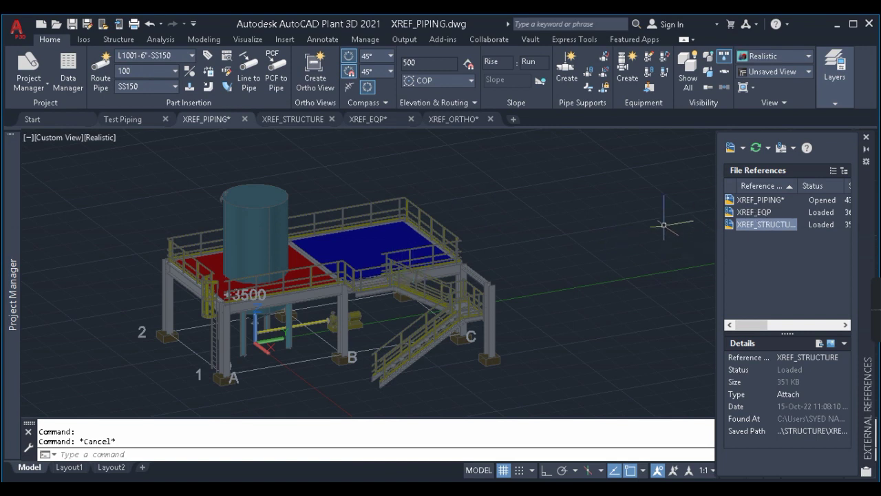
{"action": "left_click", "coordinate": [478, 248]}
{"action": "key", "text": "Delete"}
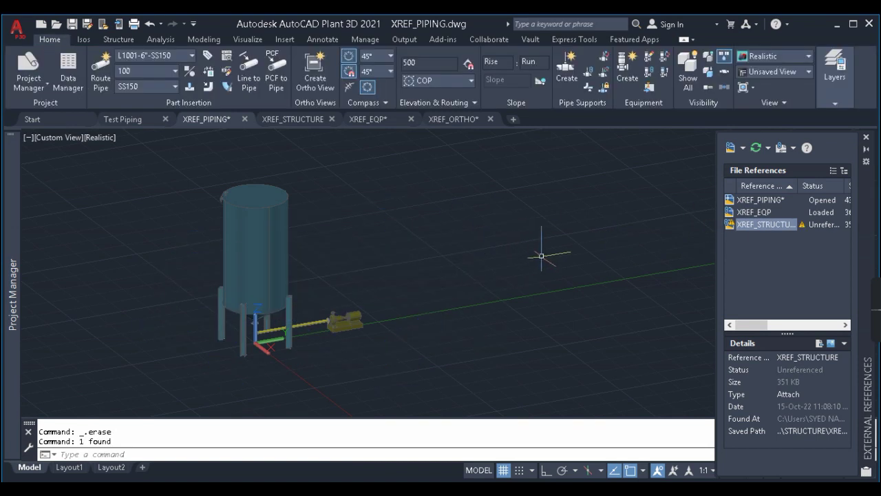
{"action": "key", "text": "ctrl+z"}
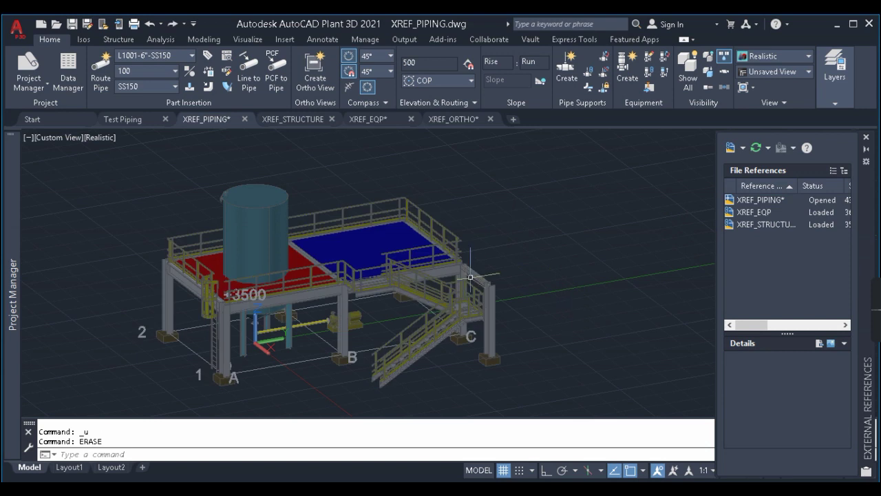
Step: Unload the XREF_STRUCTURE reference in XREF_PIPING and reload it
{"action": "left_click", "coordinate": [755, 224]}
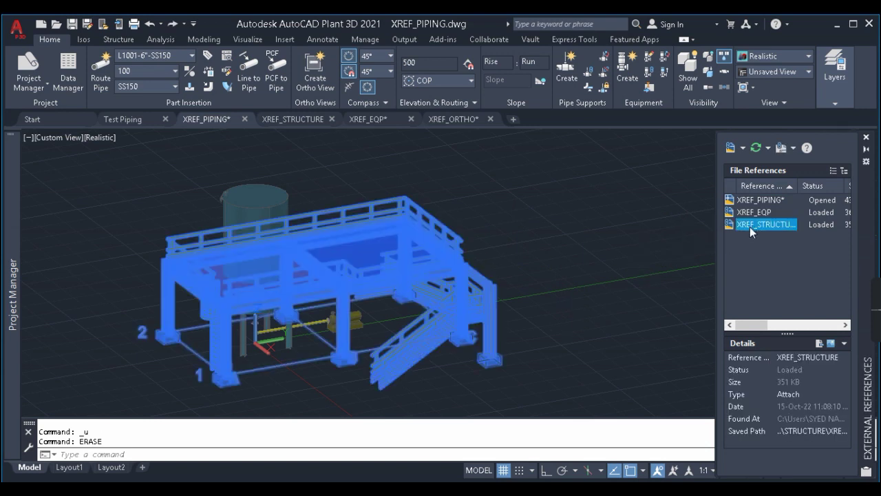
{"action": "right_click", "coordinate": [750, 227]}
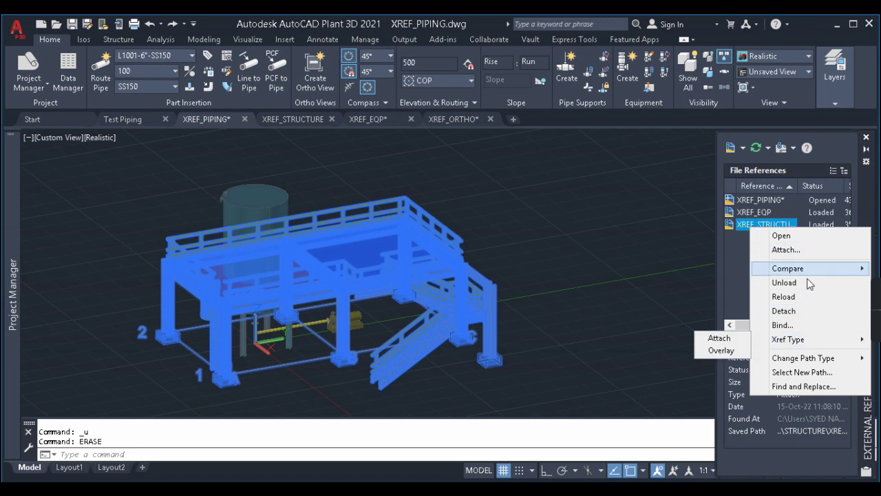
{"action": "mouse_move", "coordinate": [845, 347]}
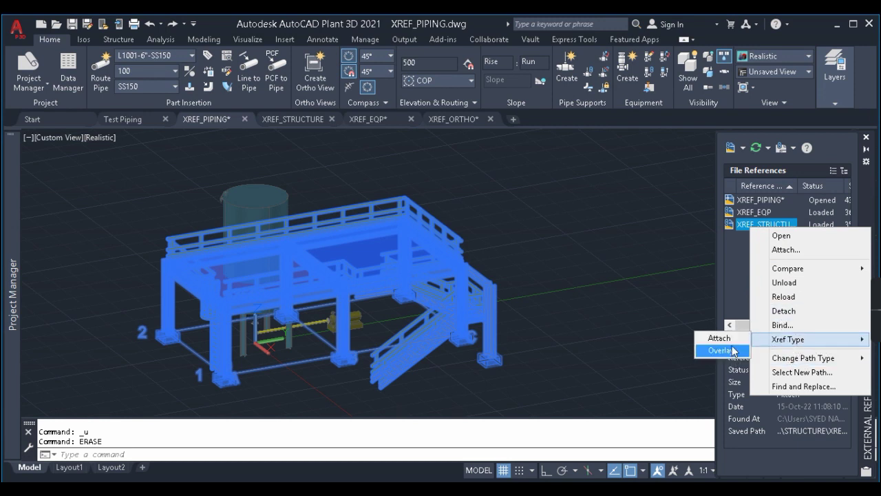
{"action": "left_click", "coordinate": [784, 282]}
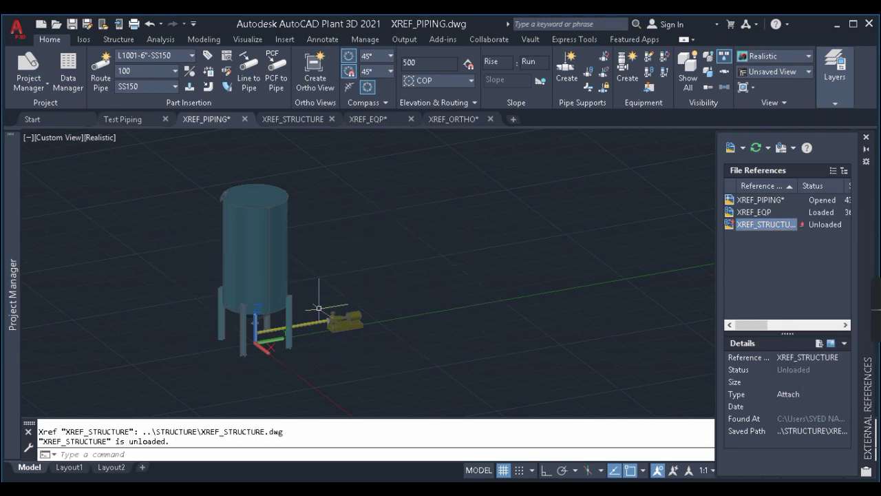
{"action": "right_click", "coordinate": [754, 228]}
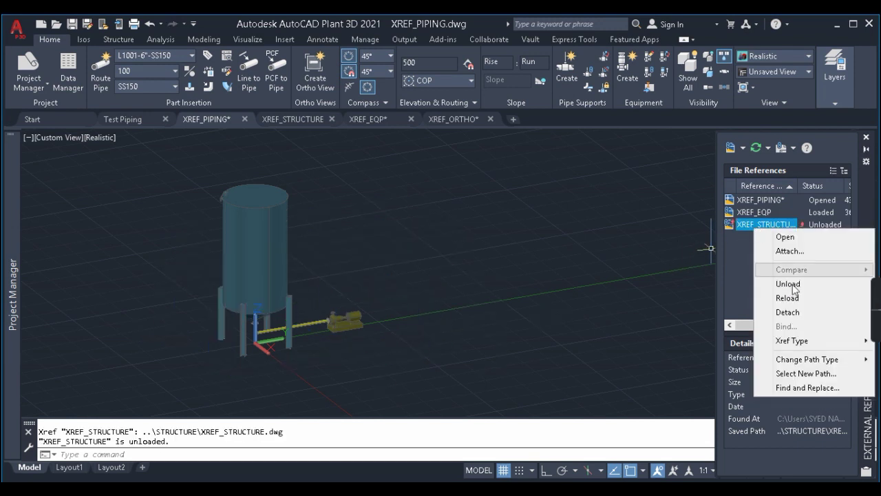
{"action": "left_click", "coordinate": [789, 296]}
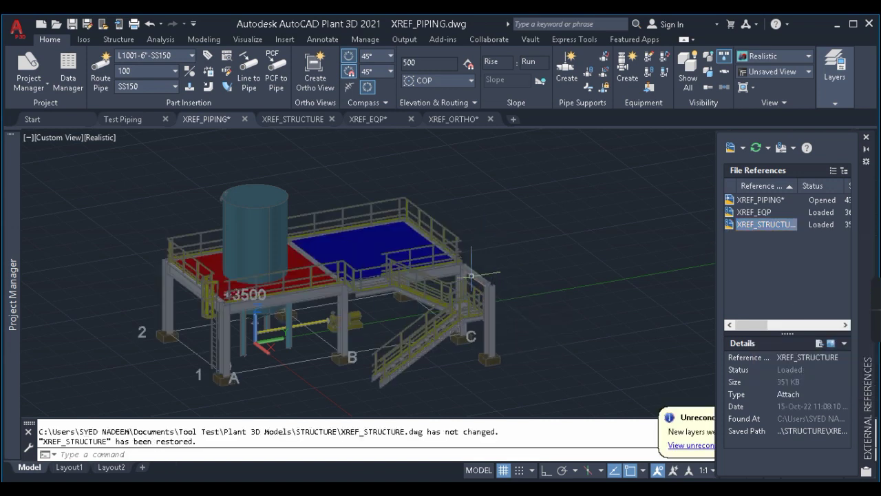
Step: Detach the XREF_STRUCTURE reference from the XREF_PIPING drawing
{"action": "right_click", "coordinate": [753, 231]}
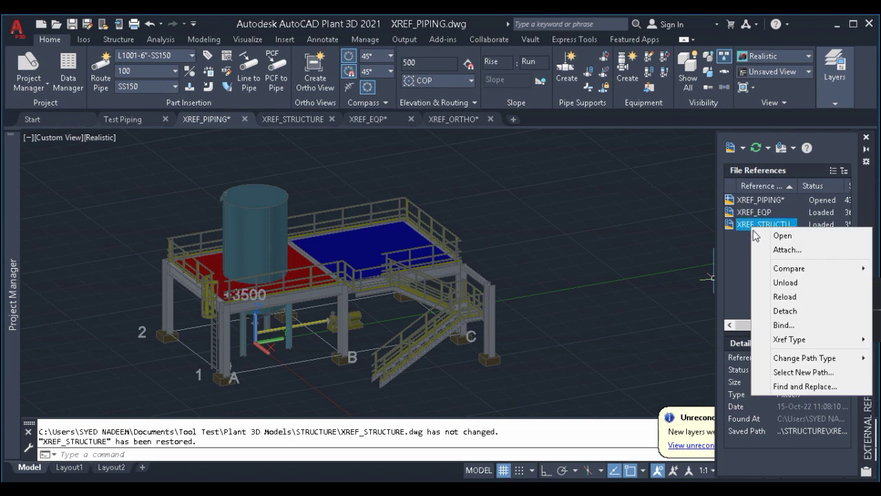
{"action": "left_click", "coordinate": [785, 311]}
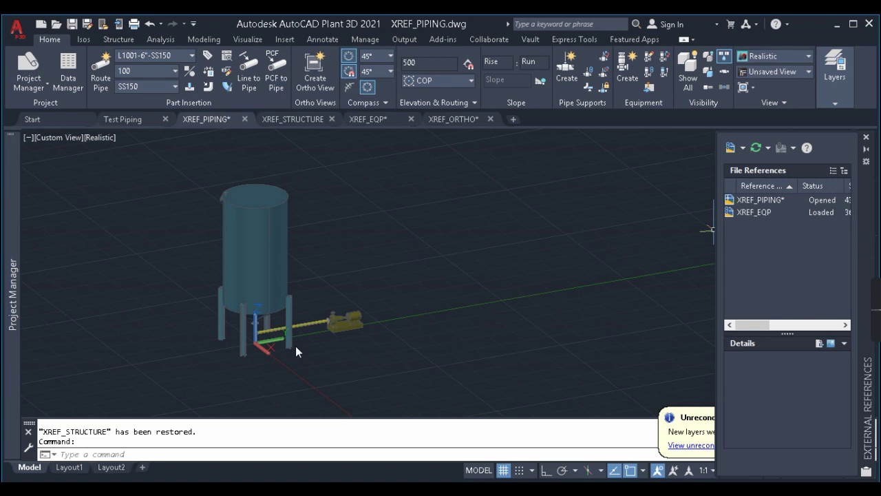
Step: Leave the reference file selection without attaching anything, and undo the detachment of the XREF_STRUCTURE reference
{"action": "left_click", "coordinate": [731, 147]}
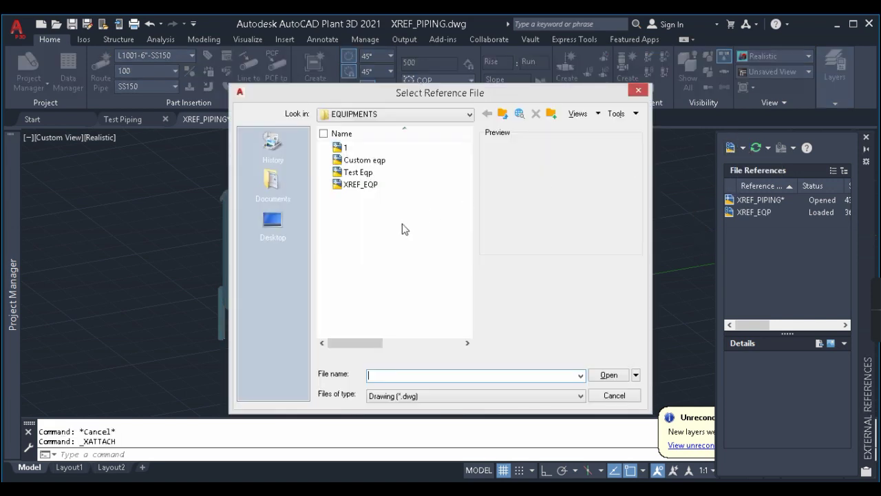
{"action": "left_click", "coordinate": [639, 91]}
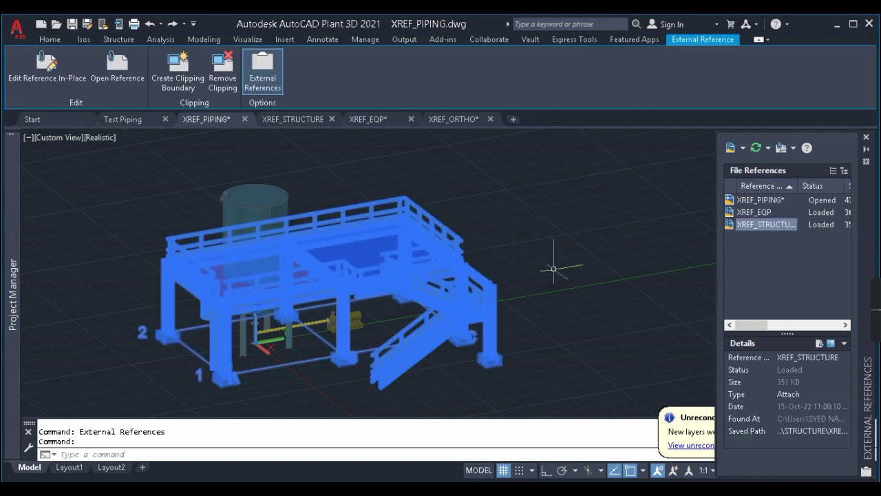
{"action": "right_click", "coordinate": [754, 233]}
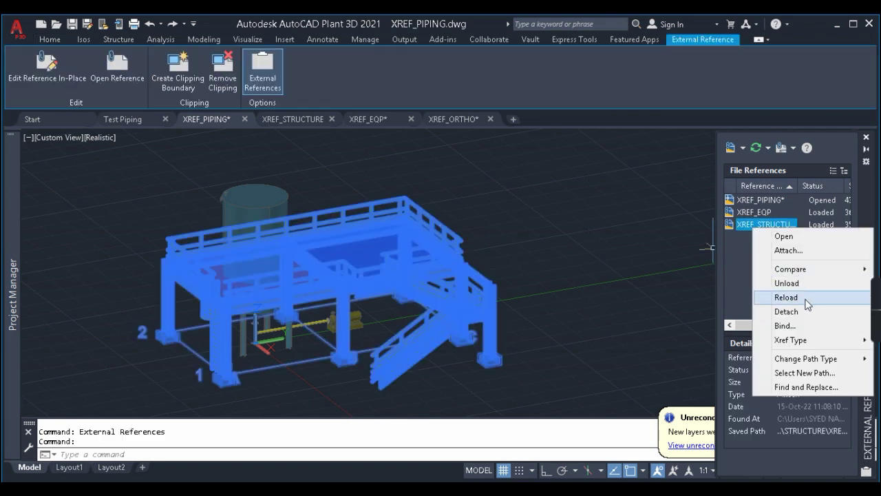
{"action": "key", "text": "Escape"}
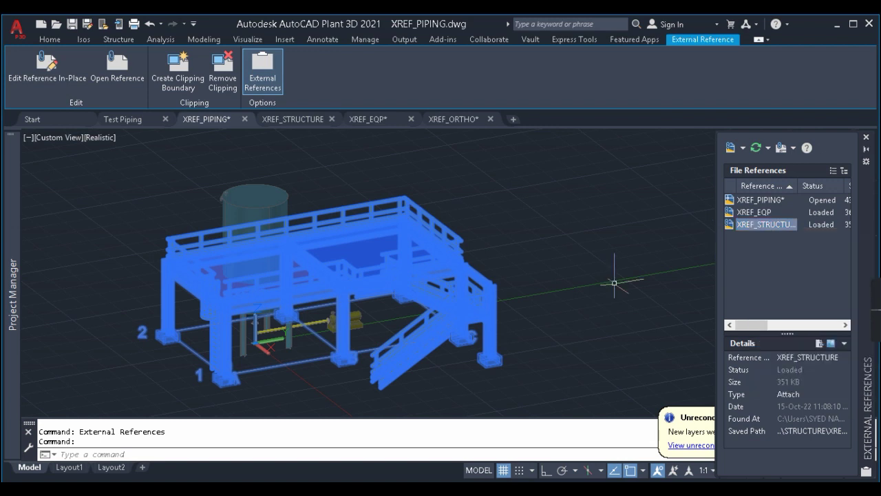
{"action": "key", "text": "Escape"}
{"action": "left_click", "coordinate": [491, 276]}
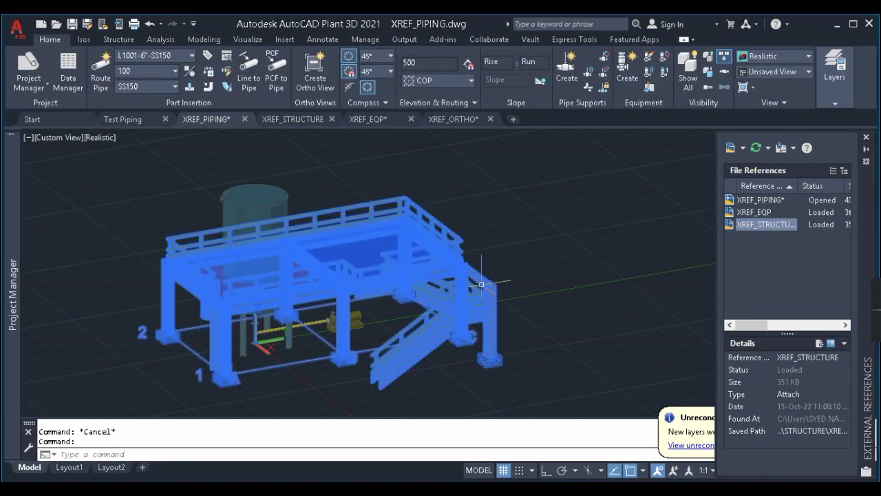
{"action": "key", "text": "Escape"}
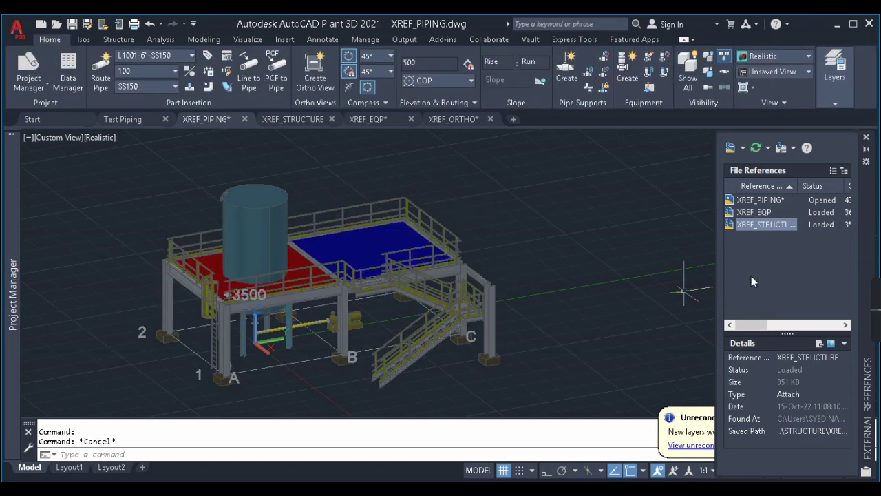
Step: Open the XREF_STRUCTURE source drawing from the file references of XREF_PIPING
{"action": "right_click", "coordinate": [764, 224]}
{"action": "left_click", "coordinate": [797, 233]}
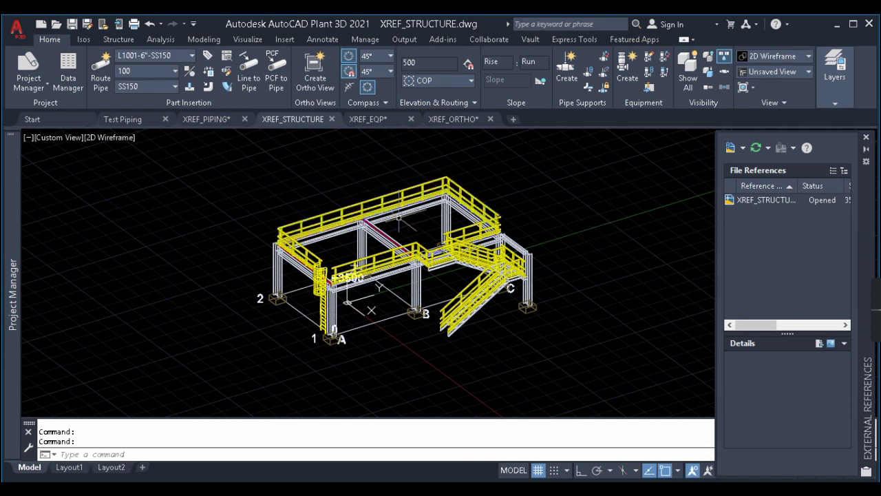
{"action": "key", "text": "Escape"}
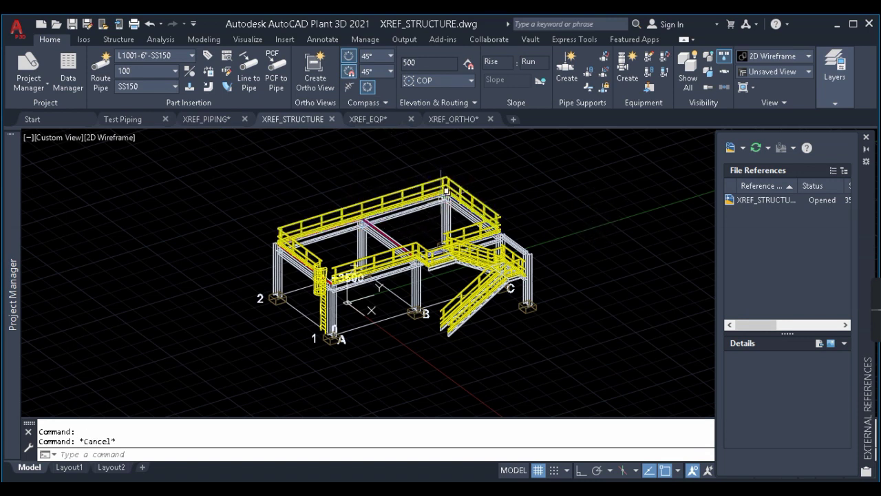
Step: Stretch the grid 2 beam outward past column C and the grid A beam outward past grid 2, and save XREF_STRUCTURE
{"action": "left_click", "coordinate": [446, 195]}
{"action": "left_click", "coordinate": [446, 194]}
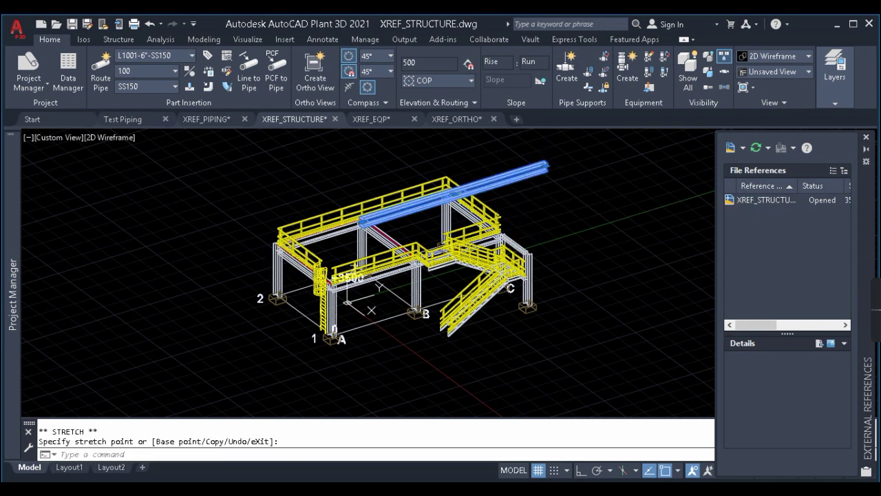
{"action": "left_click", "coordinate": [547, 165]}
{"action": "left_click", "coordinate": [279, 246]}
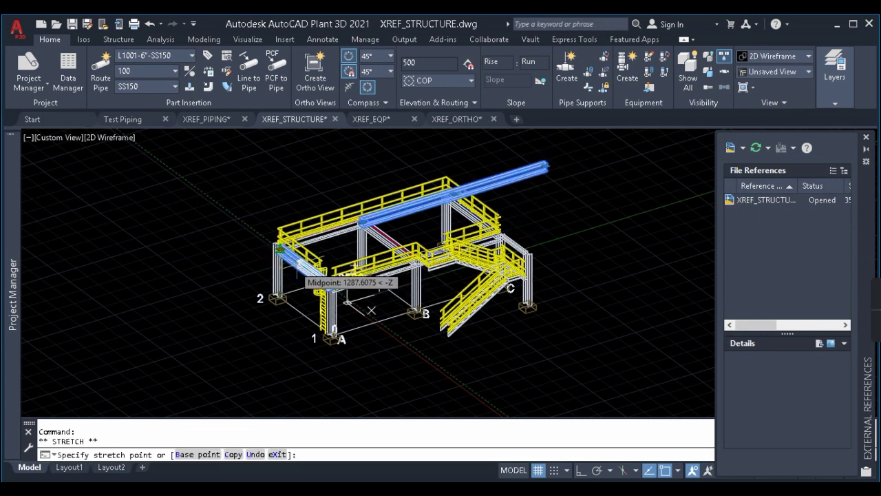
{"action": "left_click", "coordinate": [201, 190]}
{"action": "key", "text": "Escape"}
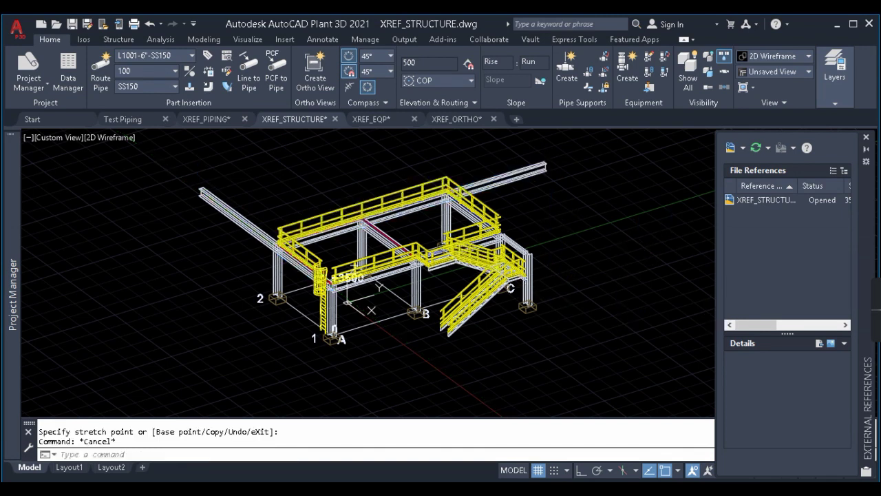
{"action": "key", "text": "ctrl+s"}
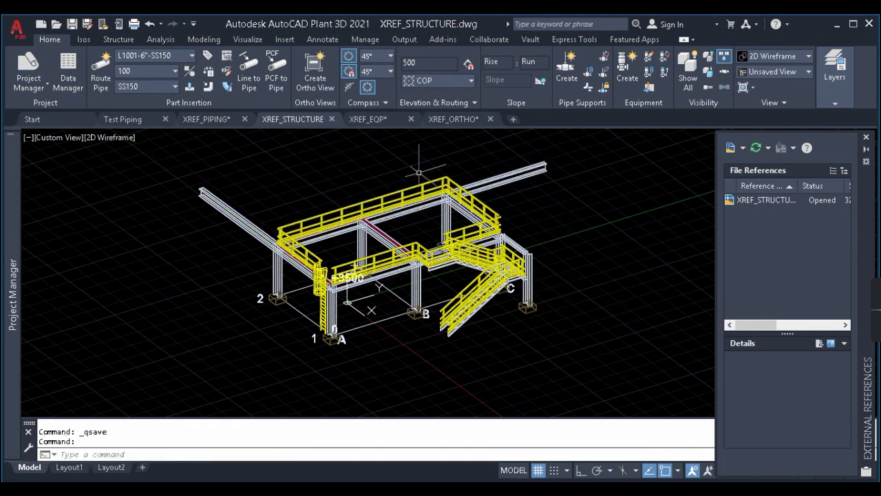
Step: Switch to XREF_PIPING and reload the modified XREF_STRUCTURE reference with the change comparison enabled
{"action": "left_click", "coordinate": [209, 117]}
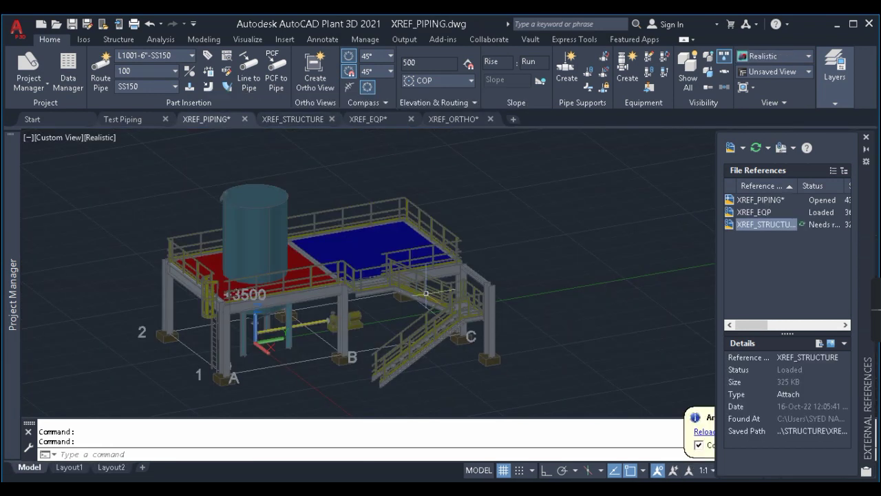
{"action": "left_click", "coordinate": [867, 147]}
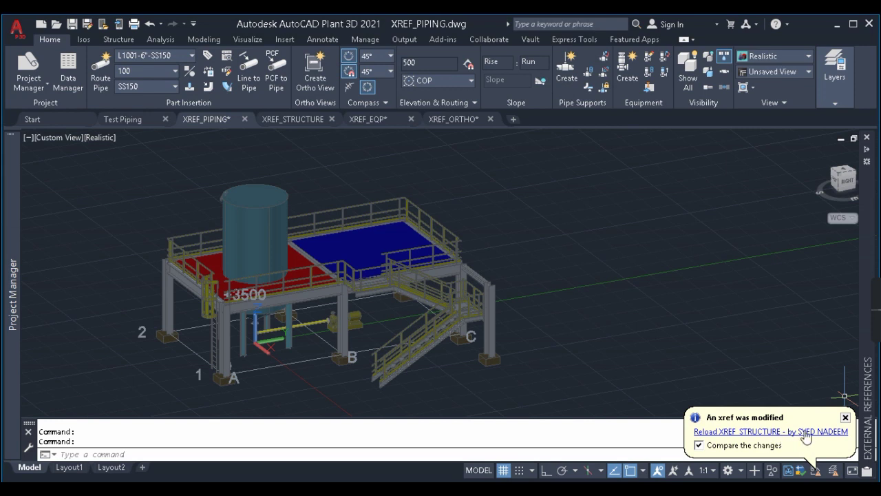
{"action": "left_click", "coordinate": [741, 431]}
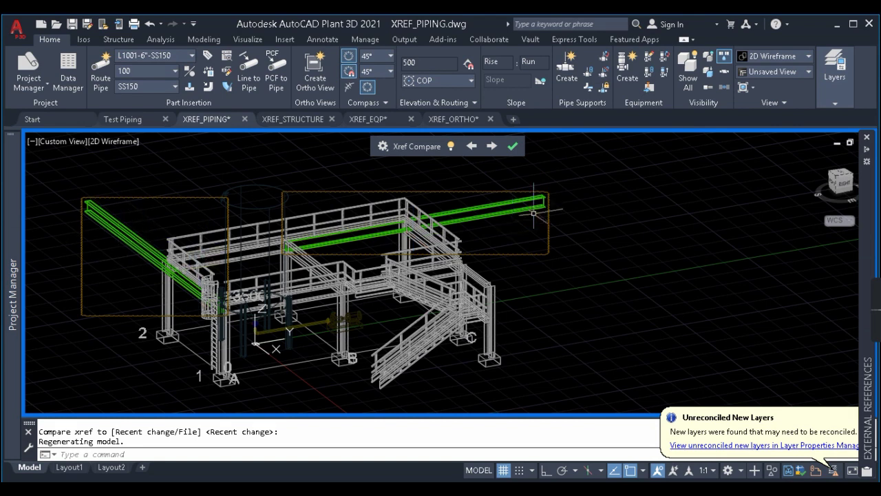
Step: Step through the Xref Compare changes, toggle the comparison display, end the comparison and inspect the extended beams
{"action": "left_click", "coordinate": [492, 147]}
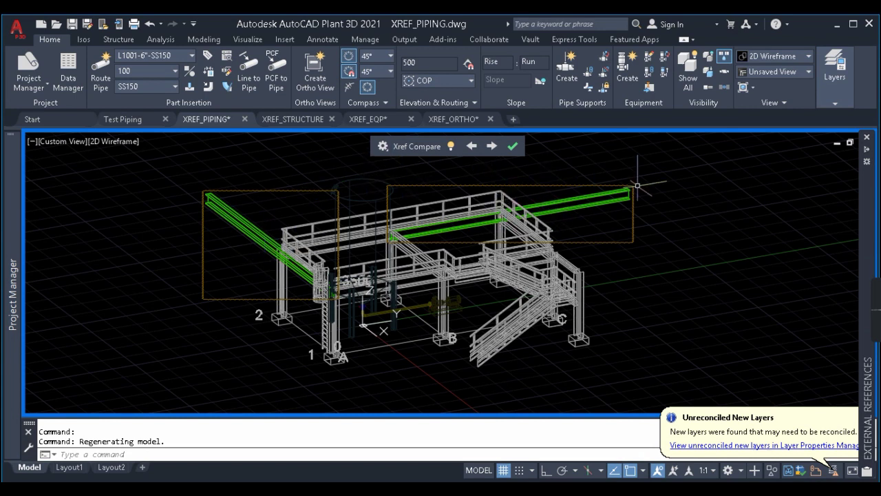
{"action": "left_click", "coordinate": [451, 145]}
{"action": "left_click", "coordinate": [451, 146]}
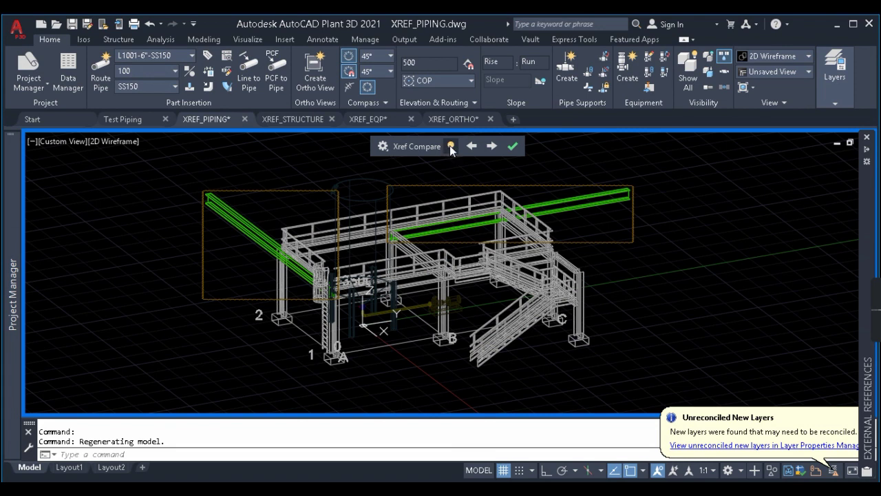
{"action": "left_click", "coordinate": [513, 146]}
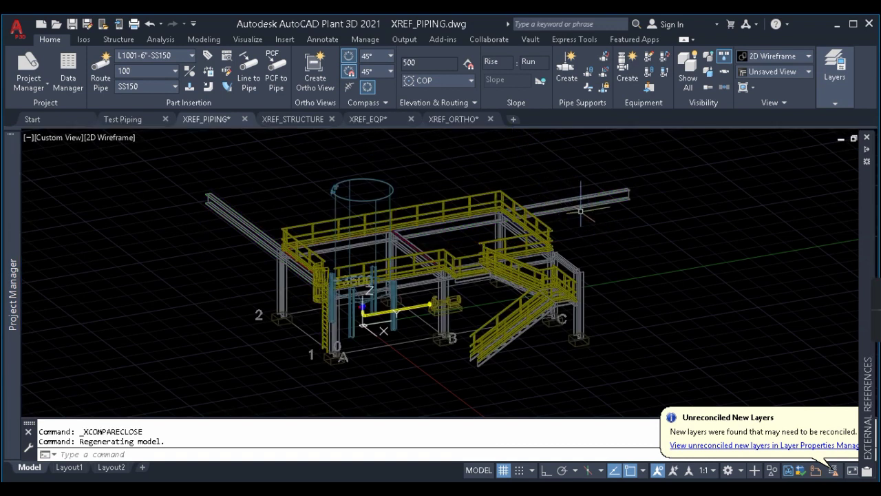
{"action": "scroll", "coordinate": [238, 230], "scroll_direction": "up", "scroll_amount": 2}
{"action": "scroll", "coordinate": [261, 221], "scroll_direction": "down", "scroll_amount": 4}
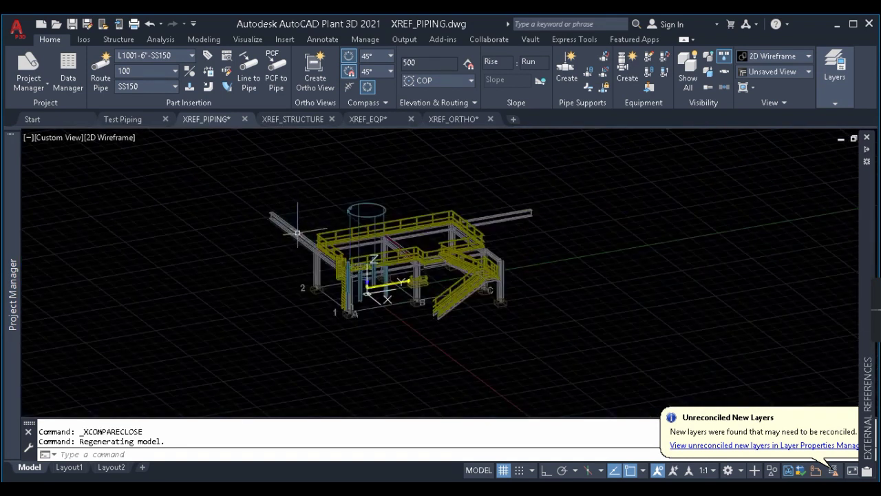
Step: Undo the beam stretches in the XREF_STRUCTURE drawing and save it
{"action": "left_click", "coordinate": [464, 119]}
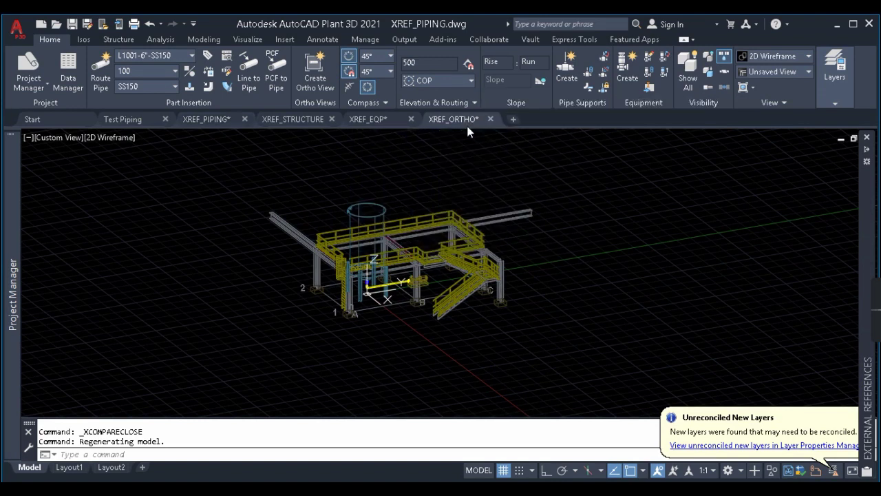
{"action": "left_click", "coordinate": [313, 119]}
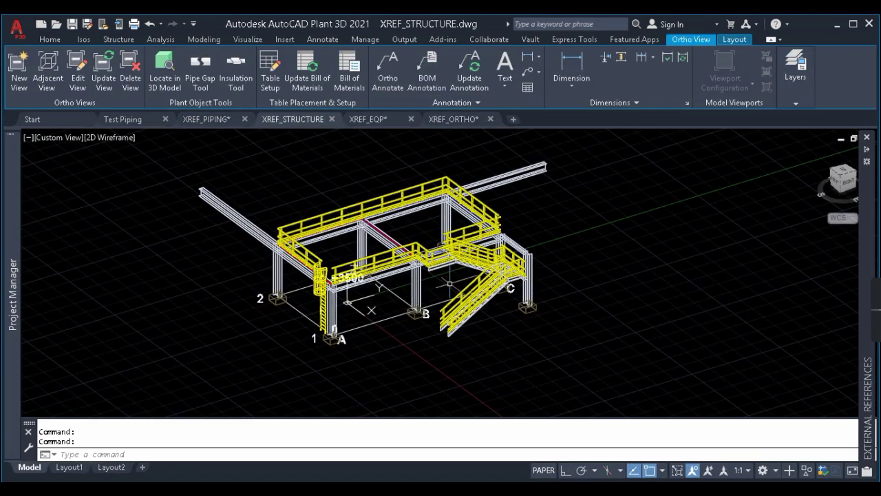
{"action": "key", "text": "ctrl+z"}
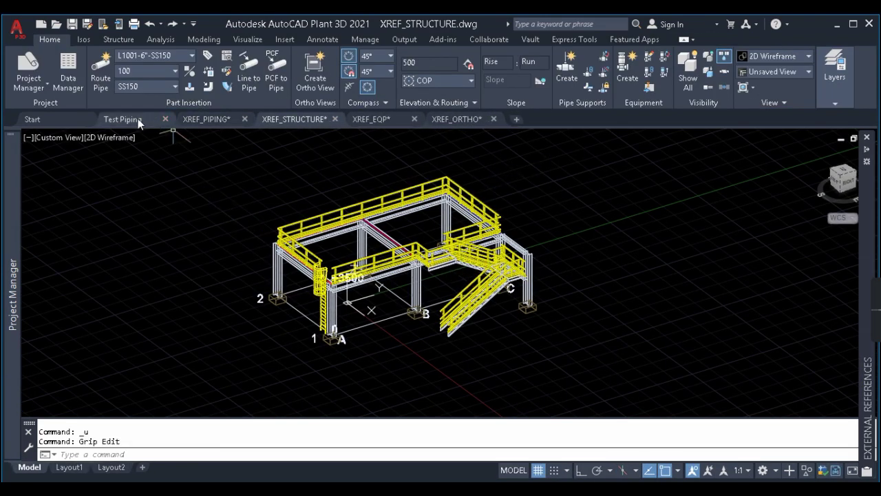
{"action": "left_click", "coordinate": [208, 118]}
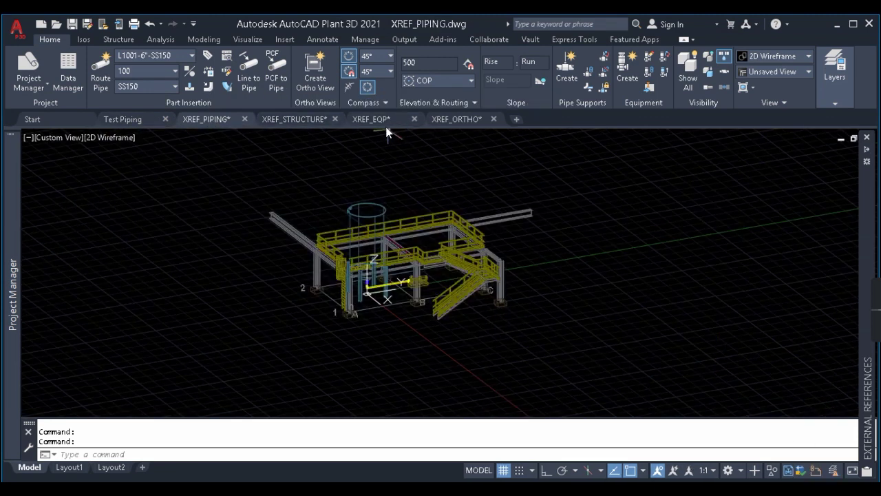
{"action": "left_click", "coordinate": [327, 119]}
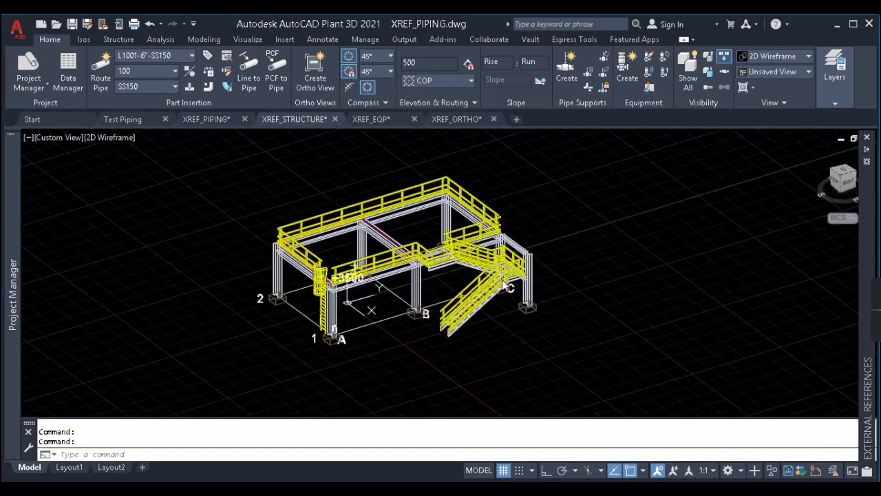
{"action": "key", "text": "ctrl+s"}
Step: Return to XREF_PIPING, dismiss the modified-xref notification and reload all DWG xrefs
{"action": "left_click", "coordinate": [200, 120]}
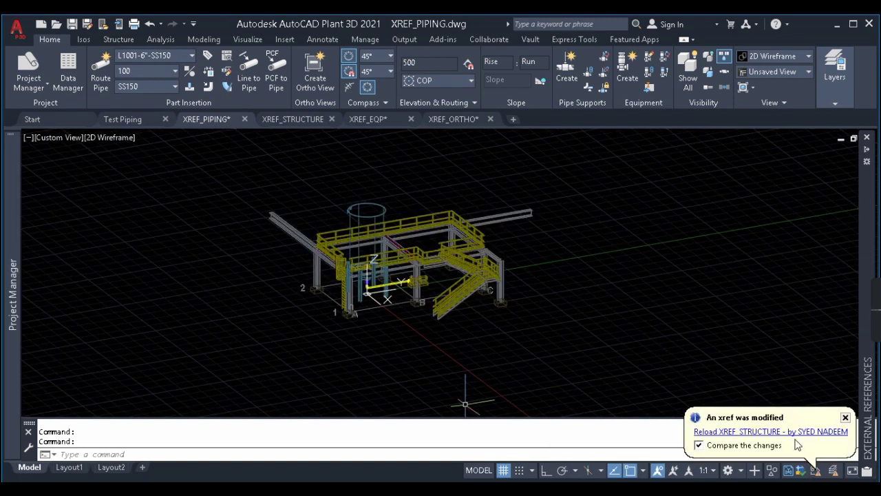
{"action": "left_click", "coordinate": [845, 418]}
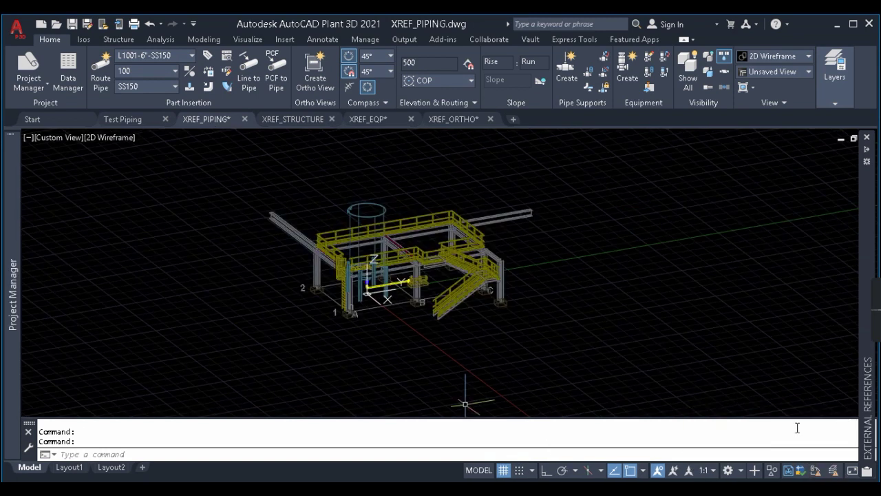
{"action": "right_click", "coordinate": [816, 474]}
{"action": "left_click", "coordinate": [817, 475]}
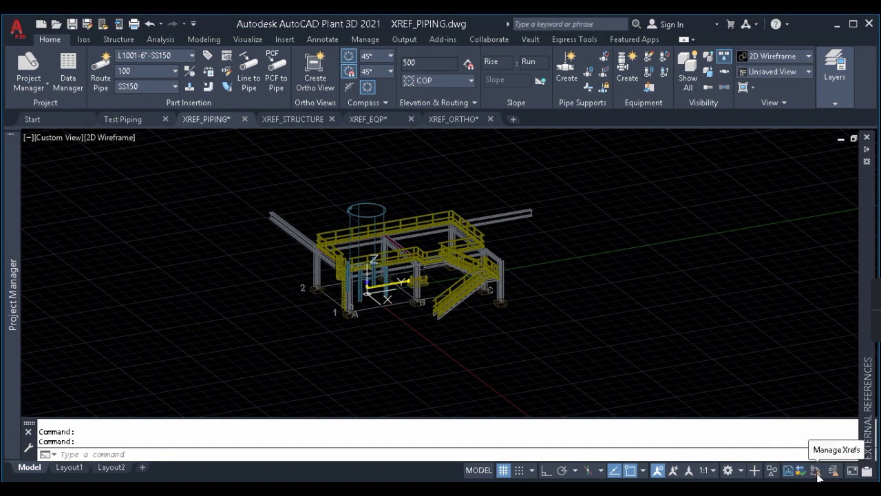
{"action": "right_click", "coordinate": [816, 475]}
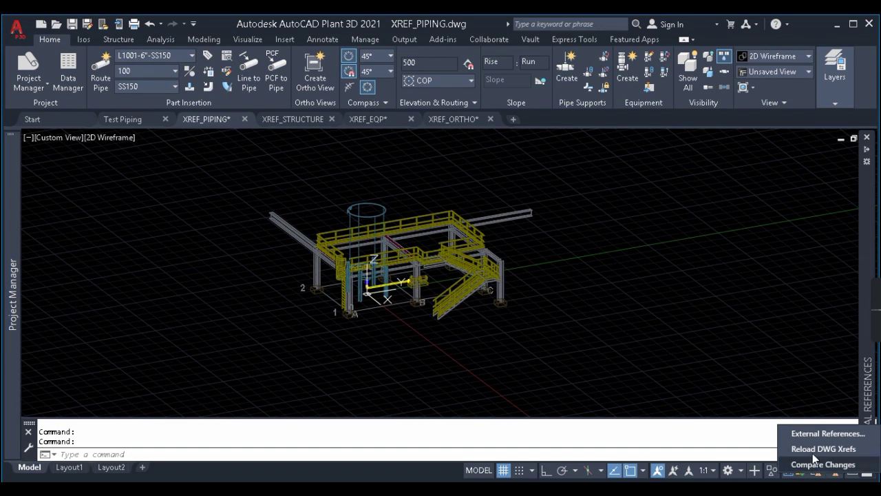
{"action": "left_click", "coordinate": [811, 450]}
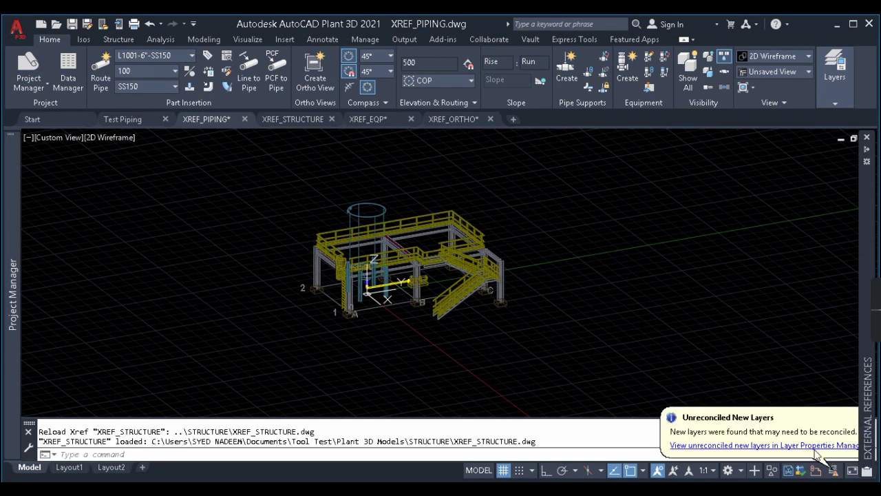
Step: Inspect the reloaded structure and save the XREF_PIPING drawing
{"action": "scroll", "coordinate": [351, 285], "scroll_direction": "up", "scroll_amount": 3}
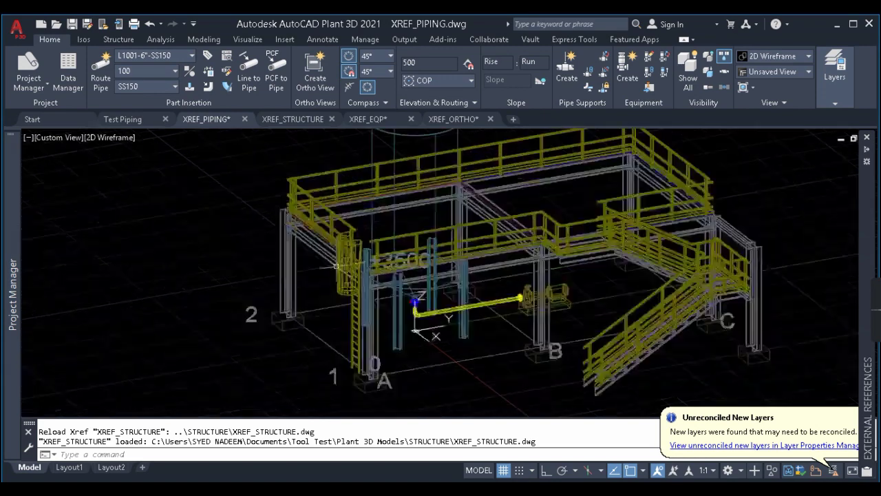
{"action": "middle_click_drag", "start_coordinate": [489, 238], "coordinate": [385, 262]}
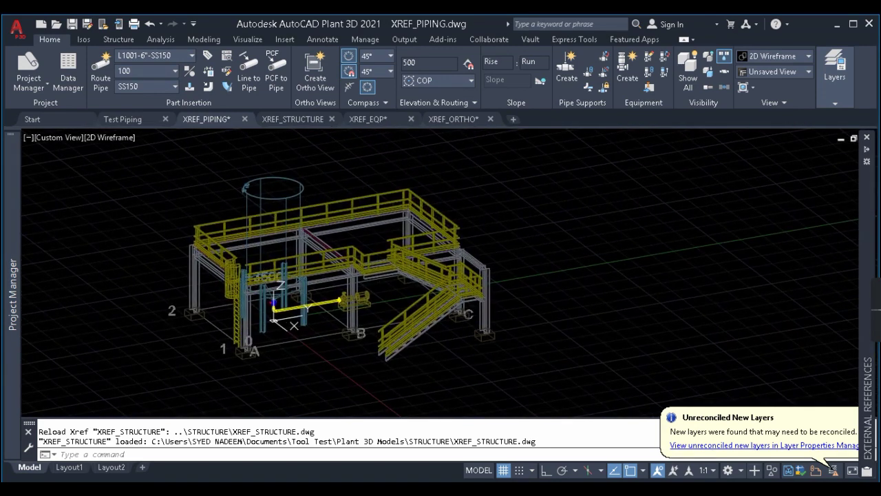
{"action": "key", "text": "ctrl+s"}
{"action": "scroll", "coordinate": [486, 262], "scroll_direction": "down", "scroll_amount": 3}
{"action": "key", "text": "Escape"}
{"action": "key", "text": "Escape"}
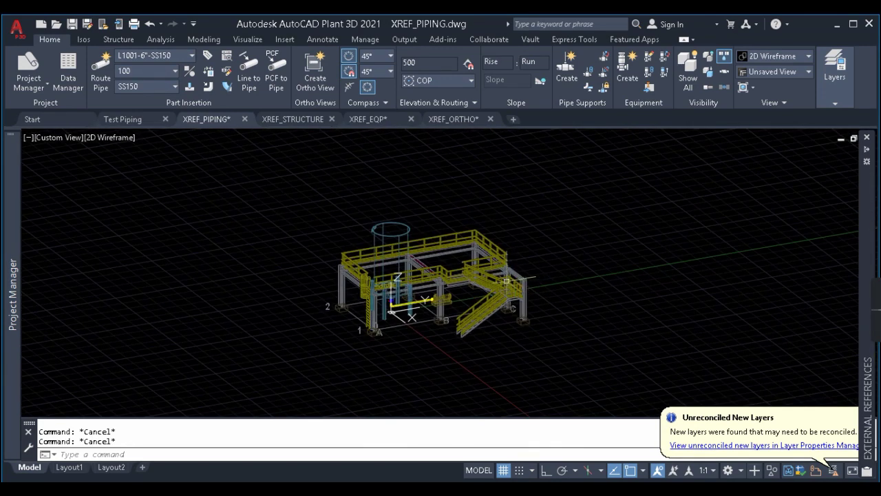
Step: Select the structure reference in the XREF_PIPING model and open its source drawing
{"action": "left_click", "coordinate": [494, 284]}
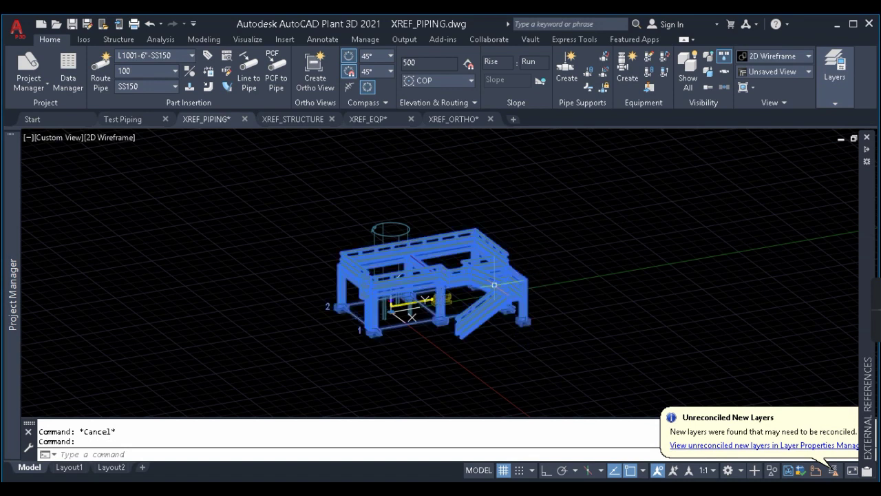
{"action": "right_click", "coordinate": [494, 290]}
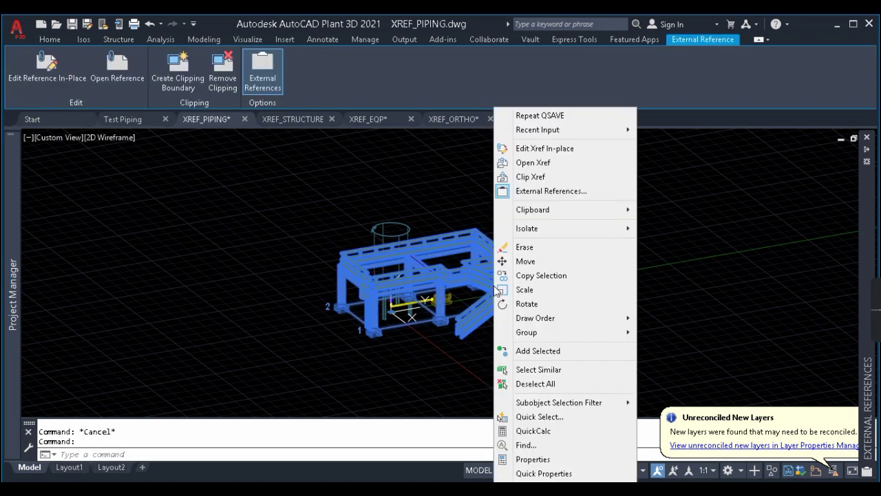
{"action": "left_click", "coordinate": [533, 159]}
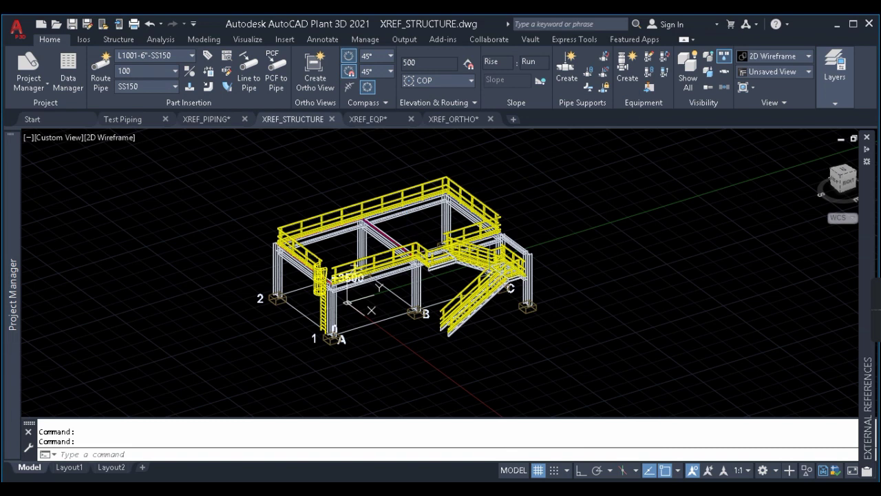
Step: Return to the XREF_PIPING drawing and clear the selection of the structure reference
{"action": "key", "text": "Escape"}
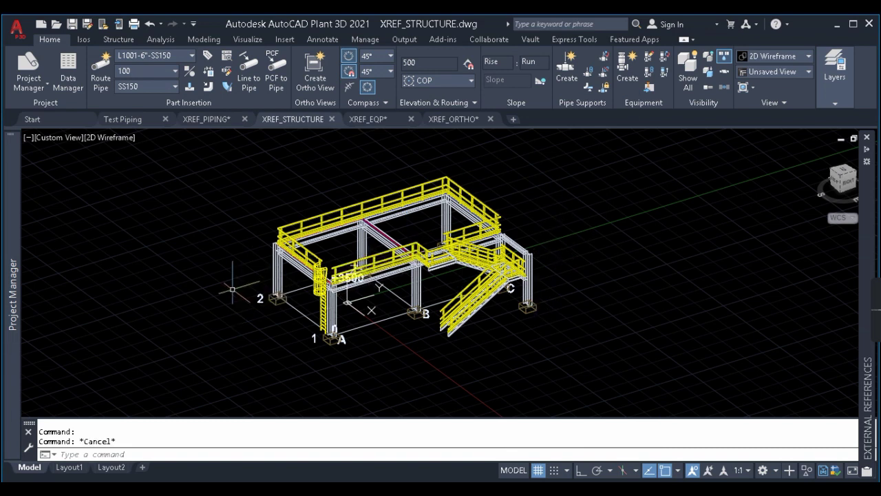
{"action": "left_click", "coordinate": [214, 121]}
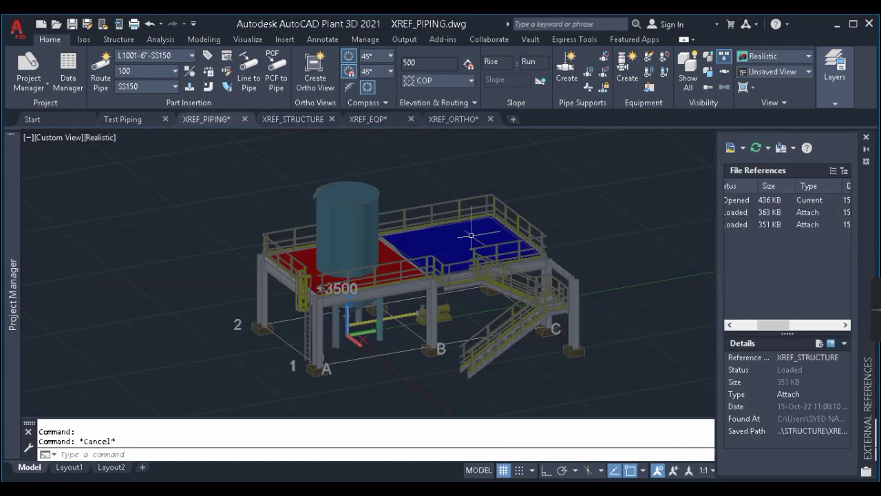
{"action": "left_click", "coordinate": [417, 210]}
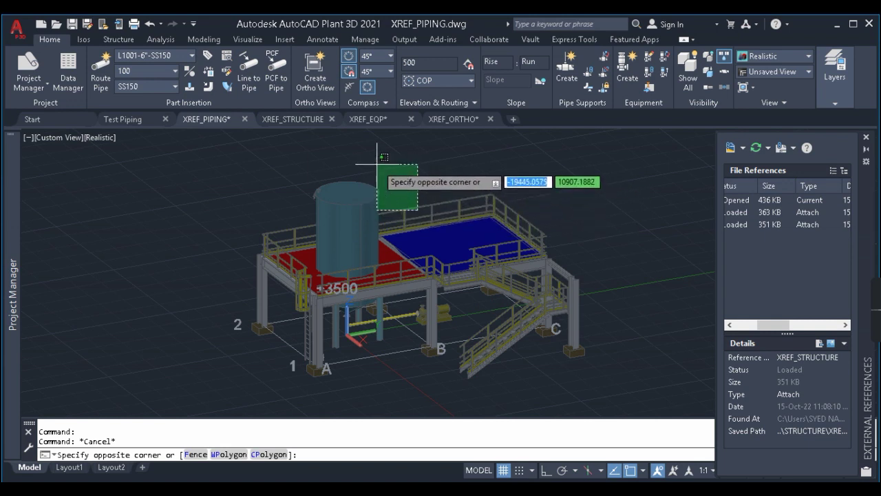
{"action": "left_click", "coordinate": [439, 181]}
{"action": "key", "text": "Escape"}
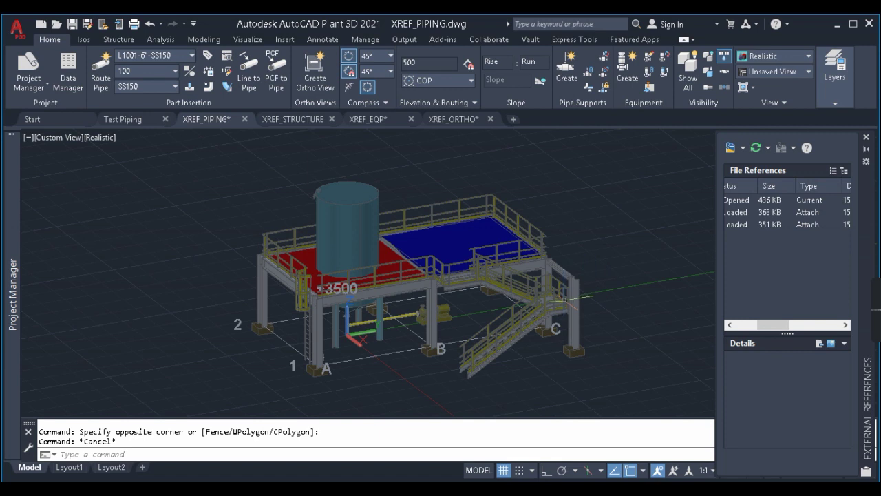
Step: Examine the pipe run between the tank outlet and the pump beneath the platform
{"action": "scroll", "coordinate": [344, 313], "scroll_direction": "up", "scroll_amount": 4}
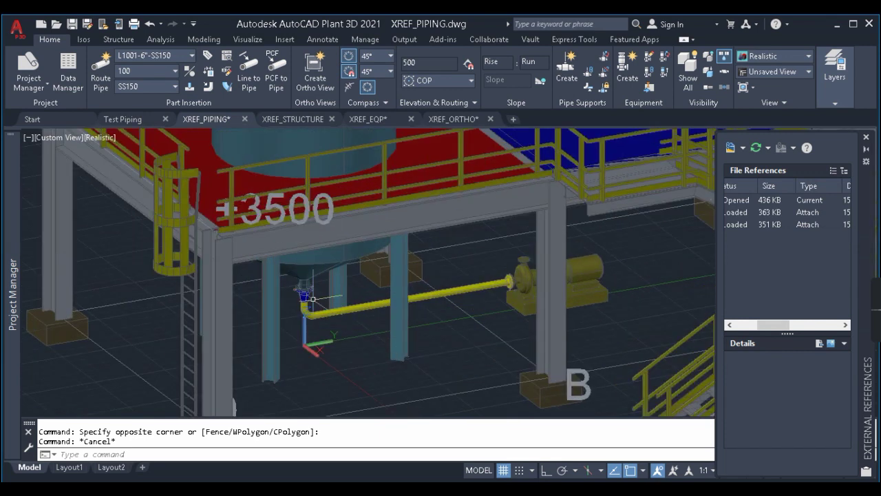
{"action": "scroll", "coordinate": [306, 296], "scroll_direction": "up", "scroll_amount": 1}
{"action": "scroll", "coordinate": [296, 292], "scroll_direction": "down", "scroll_amount": 3}
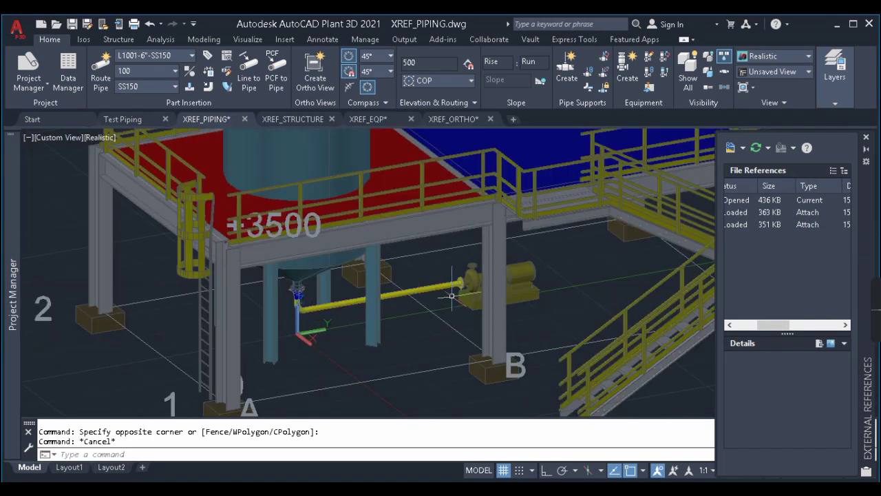
{"action": "middle_click_drag", "start_coordinate": [451, 296], "coordinate": [448, 341]}
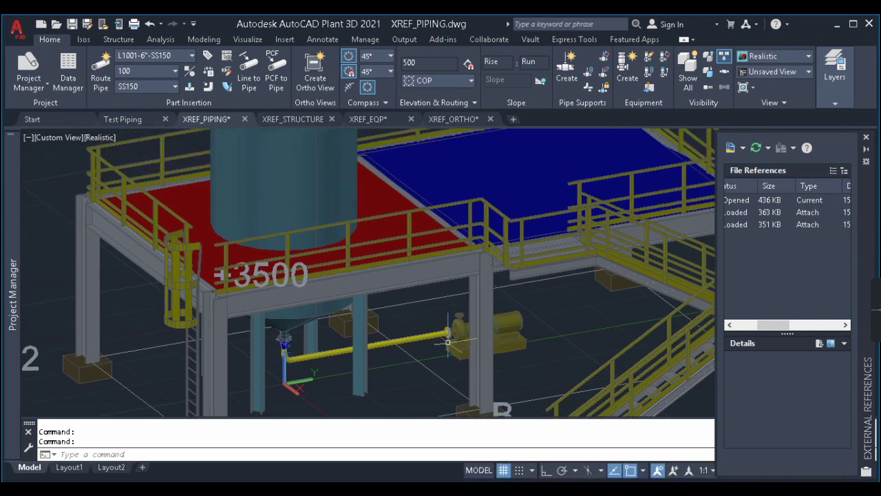
{"action": "scroll", "coordinate": [447, 341], "scroll_direction": "down", "scroll_amount": 4}
Step: Review the file types that can be attached as external references without attaching any
{"action": "left_click", "coordinate": [742, 148]}
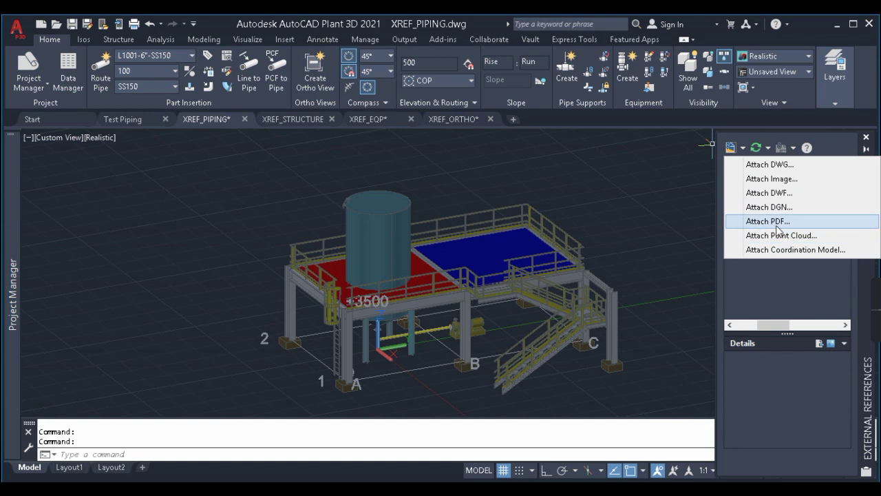
{"action": "left_click", "coordinate": [619, 209]}
{"action": "middle_click_drag", "start_coordinate": [615, 199], "coordinate": [516, 197]}
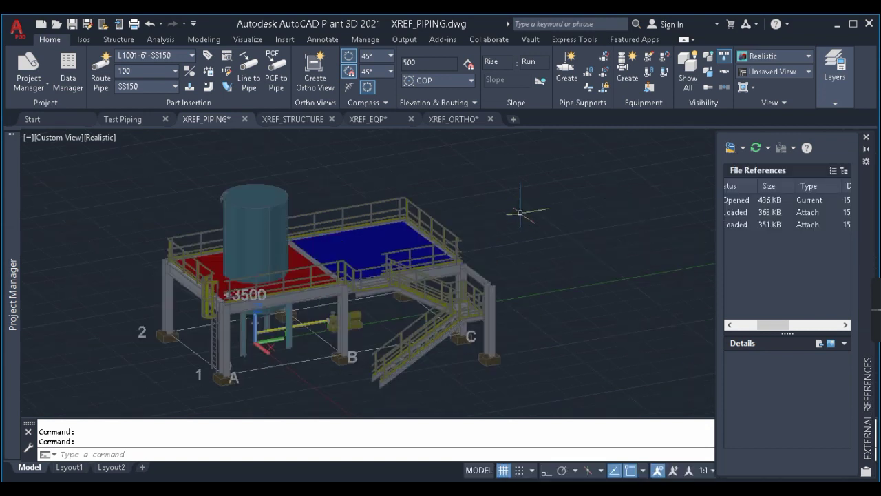